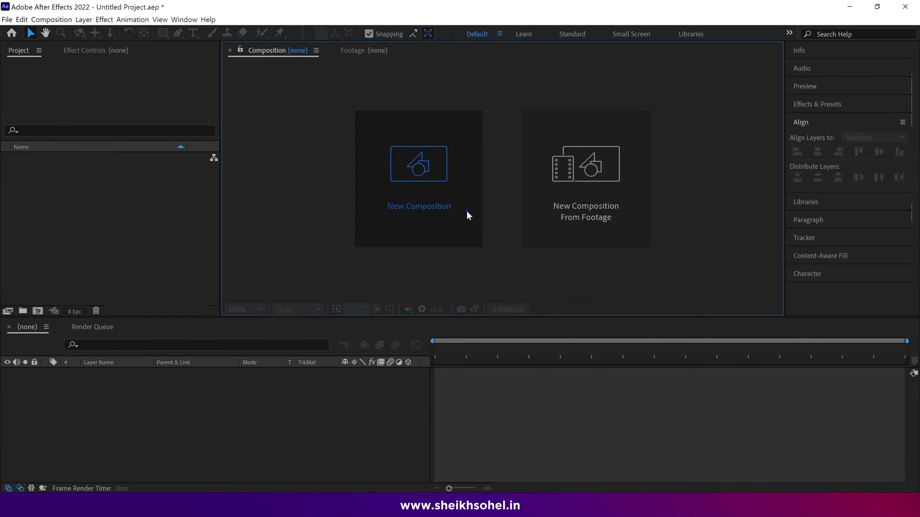
# Step: Create a composition named MC using the 4K 60 fps preset, 3840×2160, 7 seconds long
pyautogui.click(467, 211)
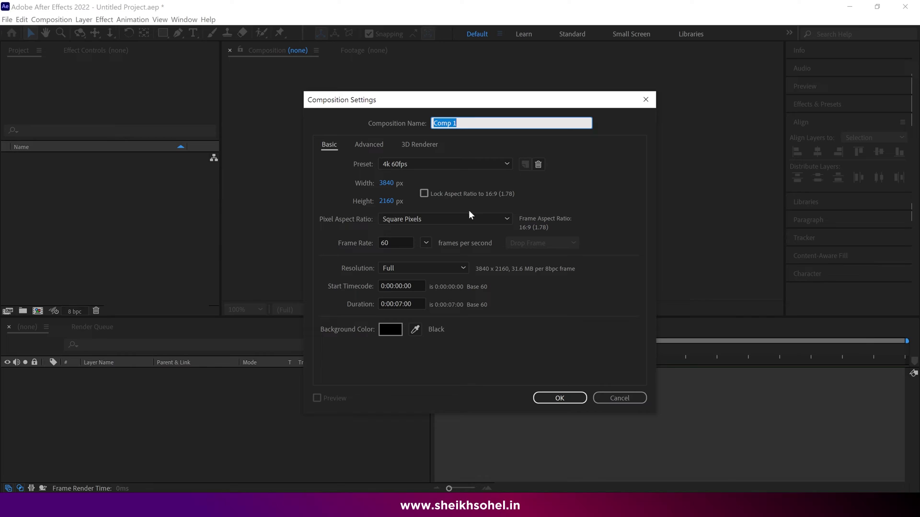
pyautogui.press('capslock')
pyautogui.write('MC')
pyautogui.press('capslock')
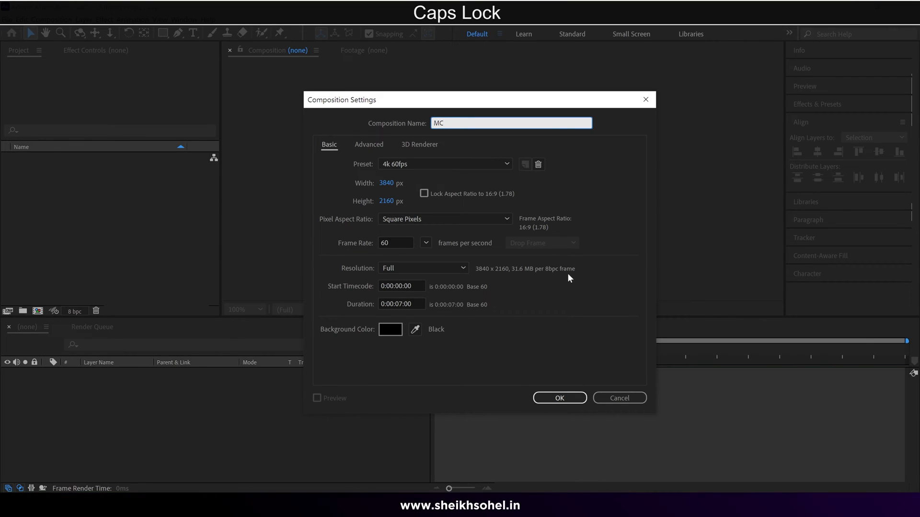
pyautogui.click(568, 286)
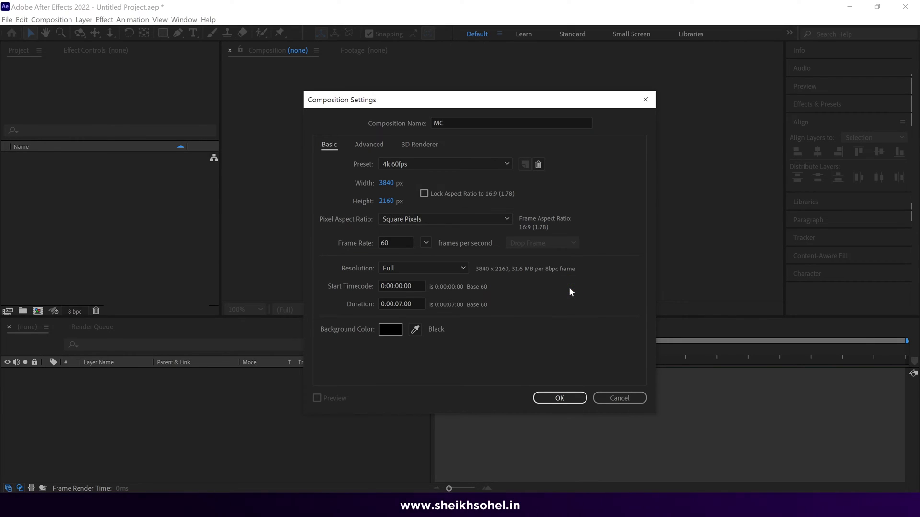
pyautogui.click(569, 405)
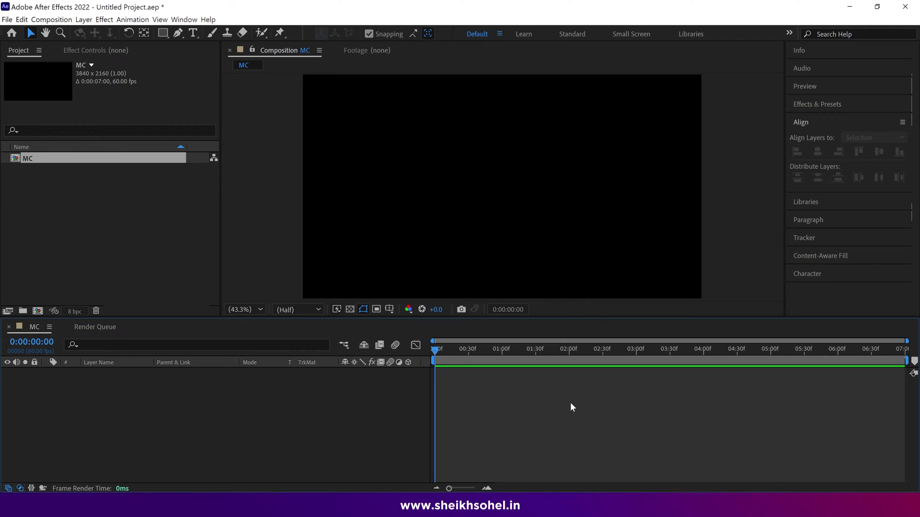
# Step: Type BINGO as a text layer and centre it horizontally and vertically in the composition
pyautogui.click(193, 32)
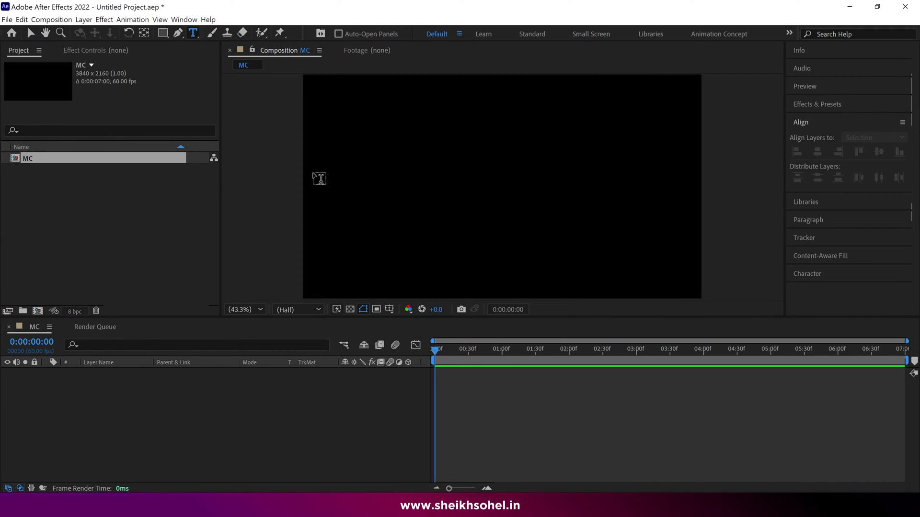
pyautogui.click(481, 181)
pyautogui.press('capslock')
pyautogui.write('BIN')
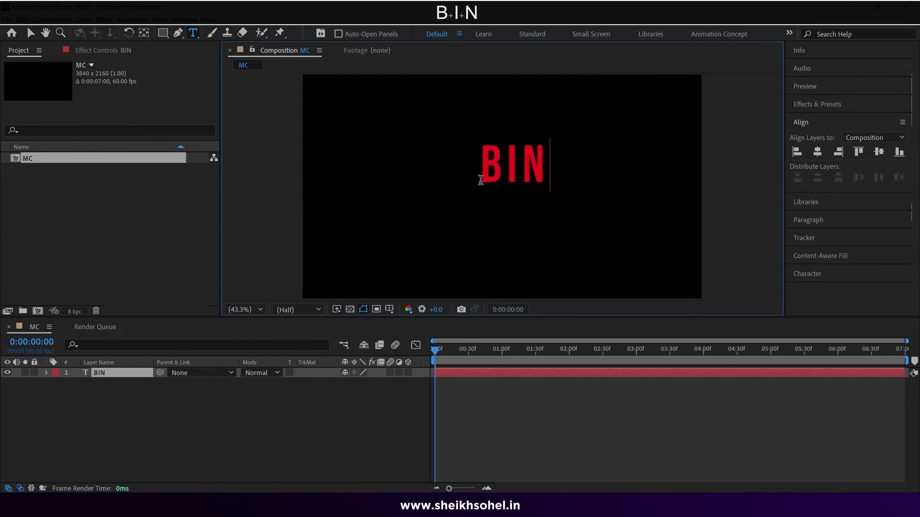
pyautogui.write('GO')
pyautogui.press('capslock')
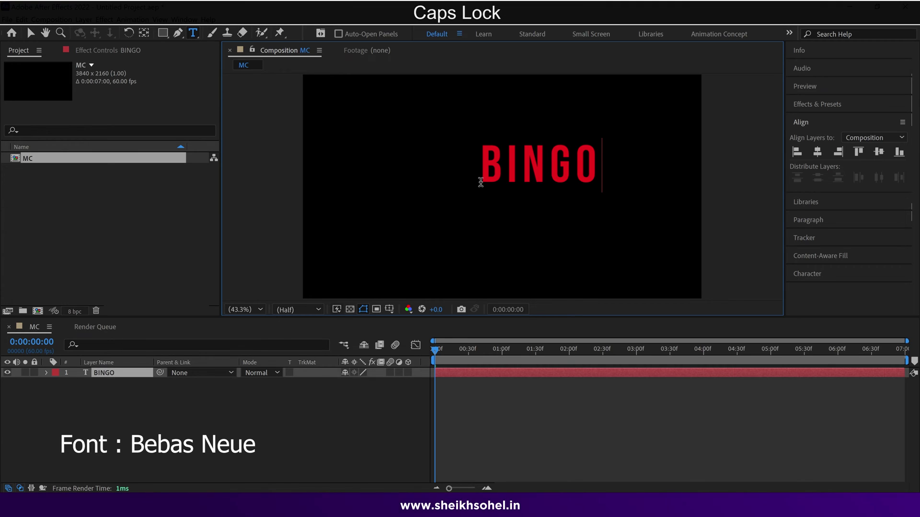
pyautogui.click(127, 377)
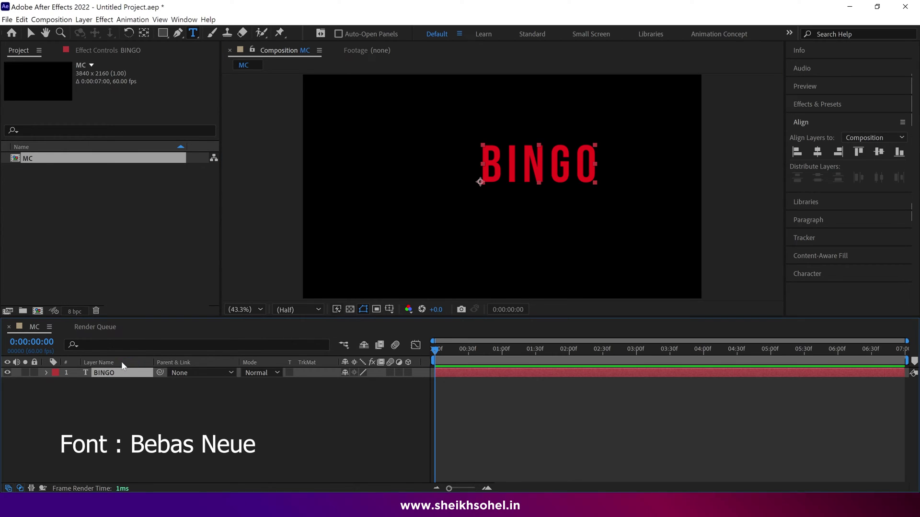
pyautogui.click(818, 152)
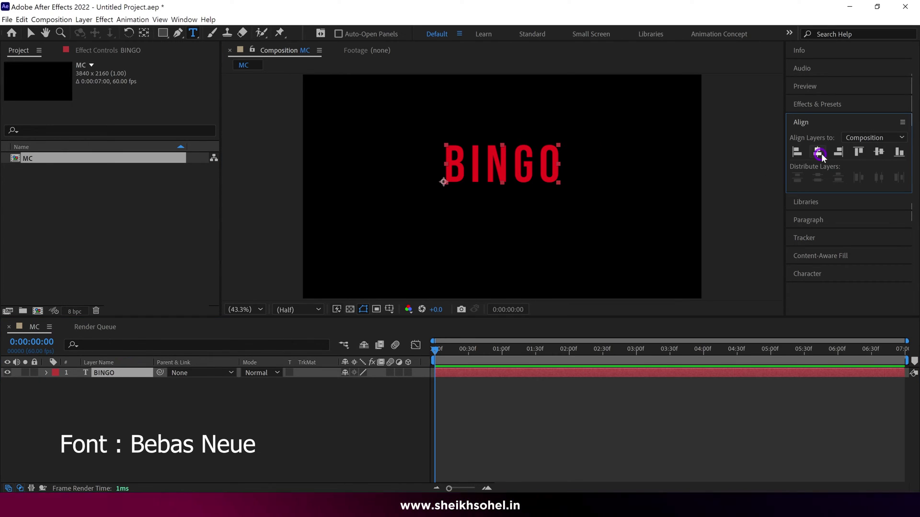
pyautogui.click(879, 152)
# Step: Set the fill colour of the letters BING to white, leaving the O red
pyautogui.doubleClick(548, 199)
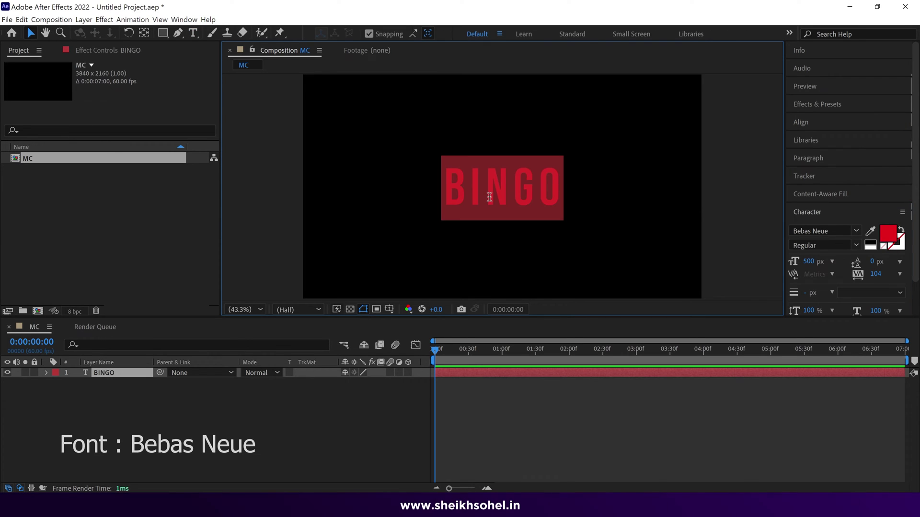
pyautogui.click(483, 195)
pyautogui.moveTo(531, 184); pyautogui.dragTo(438, 186)
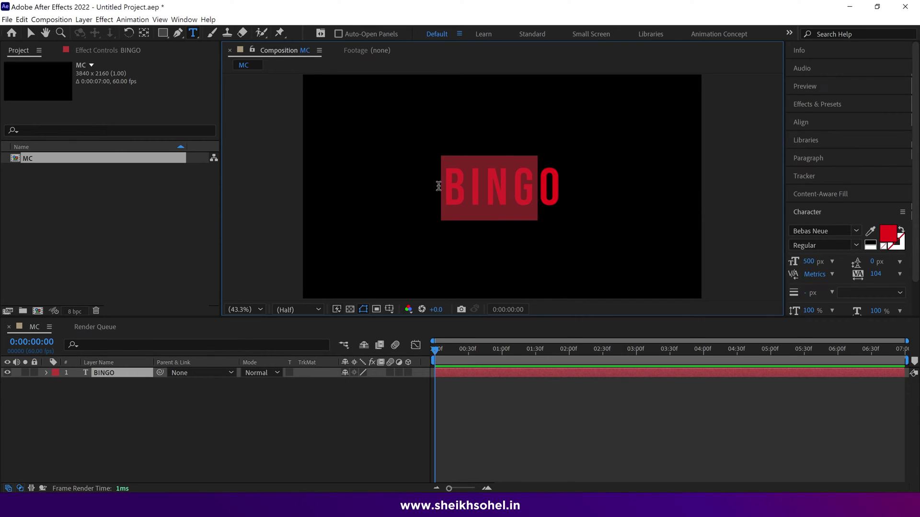
pyautogui.click(887, 242)
pyautogui.moveTo(423, 282); pyautogui.dragTo(294, 267)
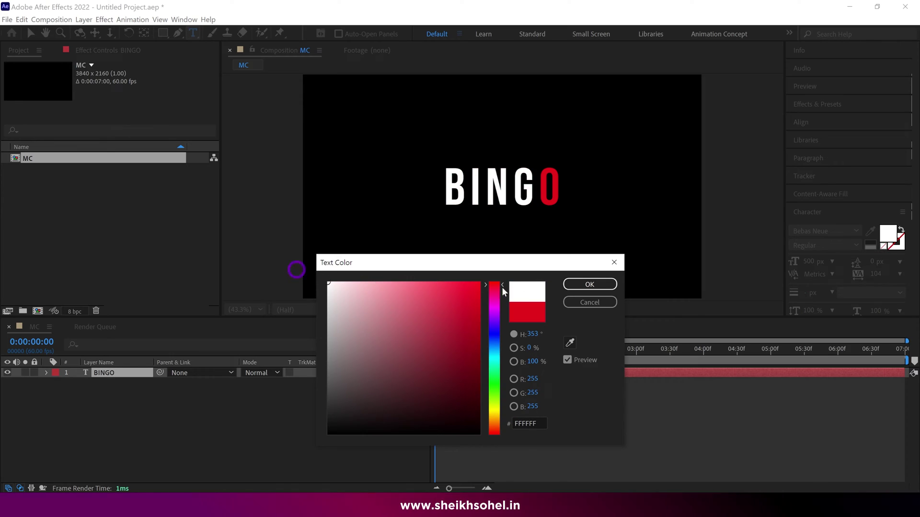
pyautogui.click(591, 283)
pyautogui.click(142, 374)
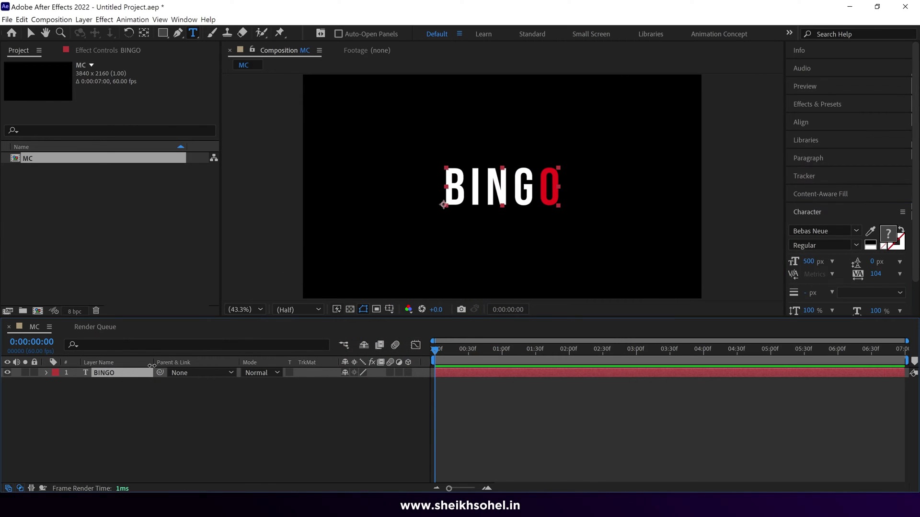
pyautogui.click(30, 33)
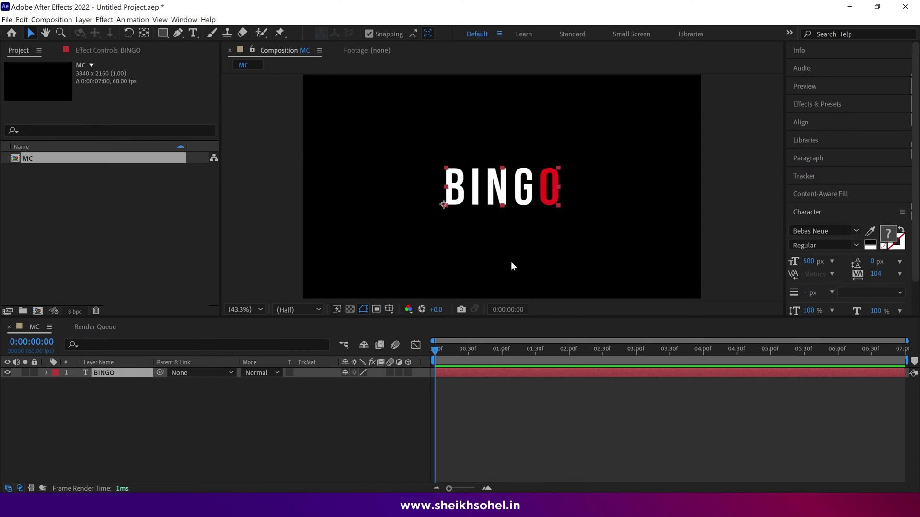
# Step: Create shapes from the BINGO text layer to make a BINGO Outlines layer
pyautogui.rightClick(501, 370)
pyautogui.moveTo(535, 296)
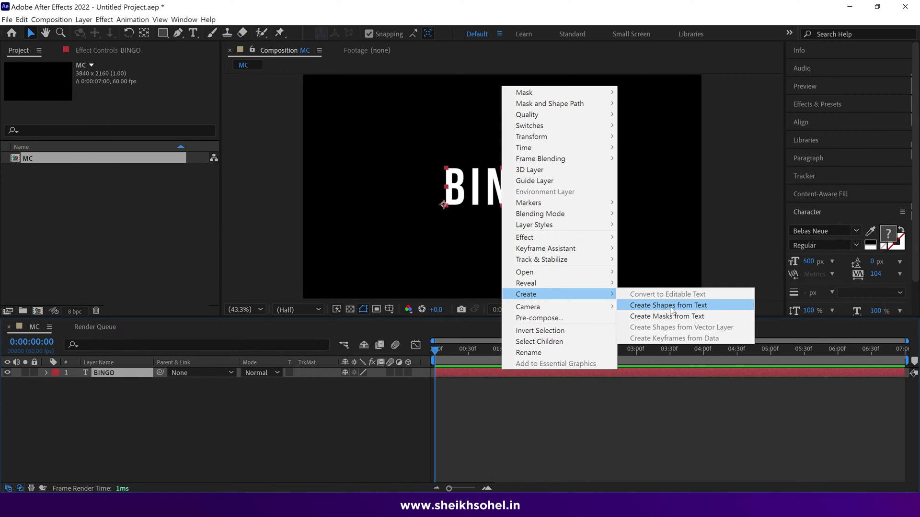
pyautogui.click(671, 307)
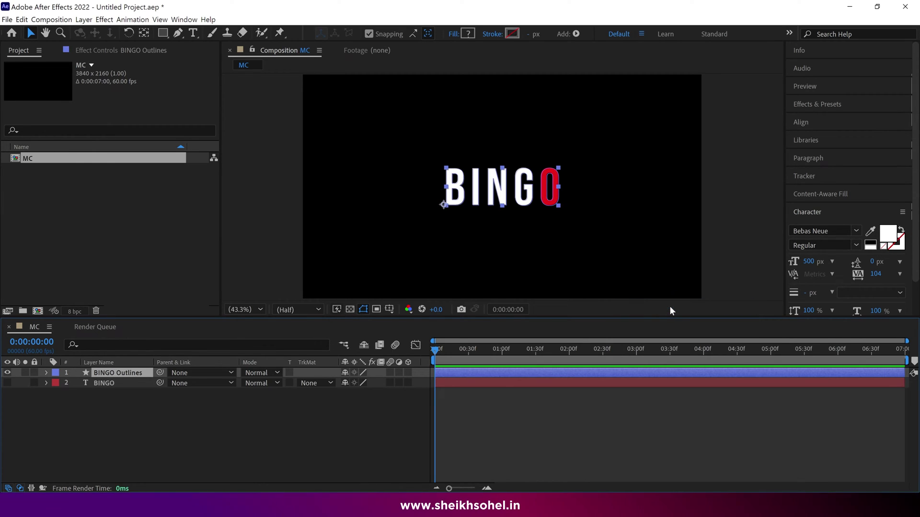
# Step: Expand BINGO Outlines' Contents to check the B, I, N, G and O groups, then collapse it
pyautogui.click(46, 372)
pyautogui.click(56, 384)
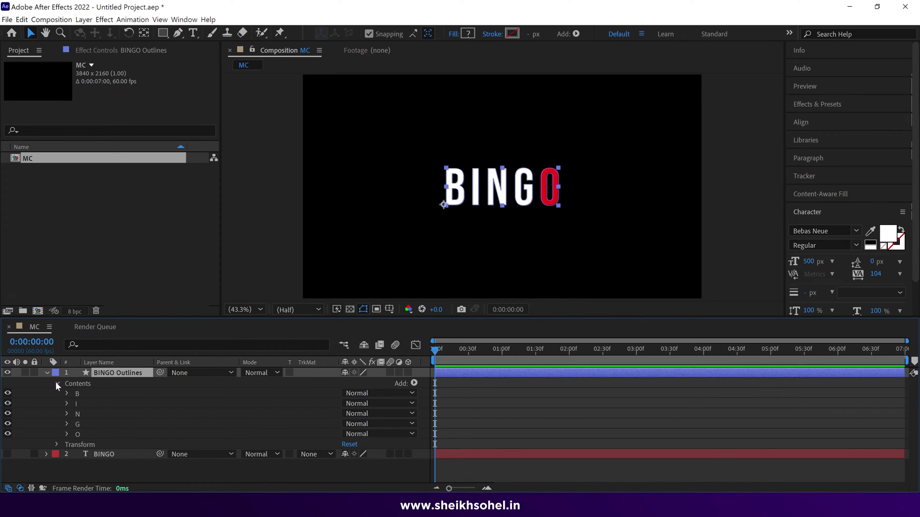
pyautogui.click(79, 393)
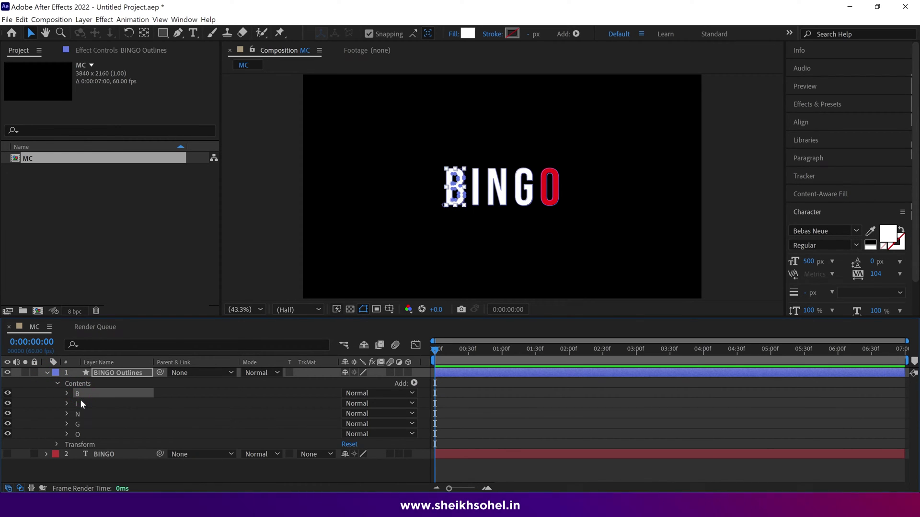
pyautogui.click(81, 403)
pyautogui.click(82, 412)
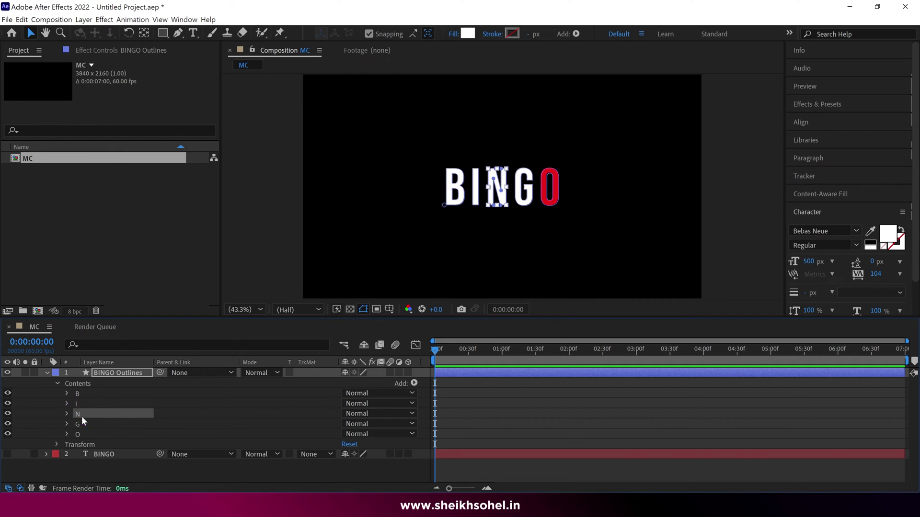
pyautogui.click(82, 422)
pyautogui.click(82, 432)
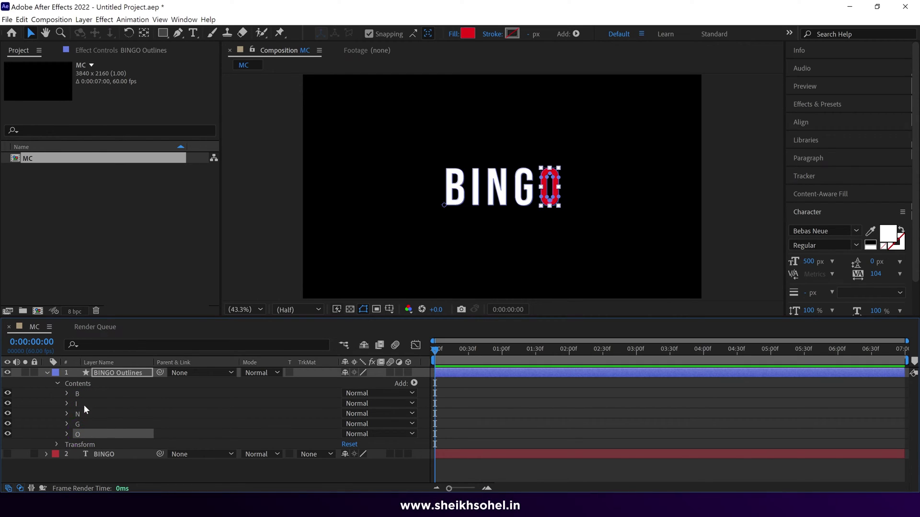
pyautogui.click(47, 373)
pyautogui.click(111, 372)
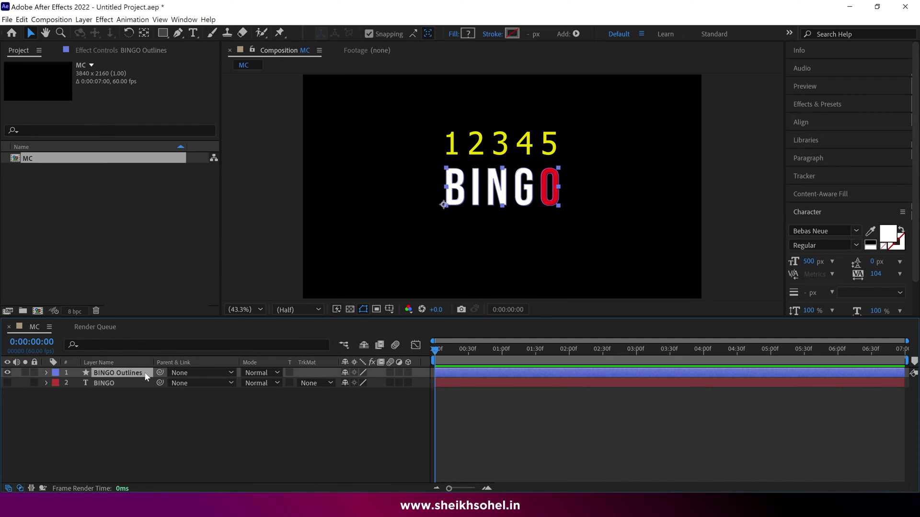
# Step: Duplicate BINGO Outlines with Ctrl+D and rename the bottom layer B
pyautogui.hotkey('ctrl', 'd')
pyautogui.hotkey('ctrl', 'd')
pyautogui.hotkey('ctrl', 'd')
pyautogui.hotkey('ctrl', 'd')
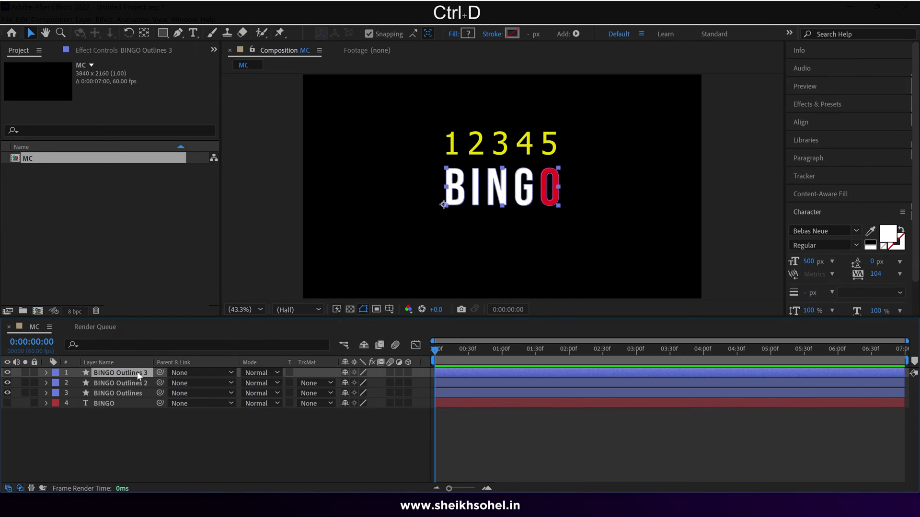
pyautogui.click(126, 414)
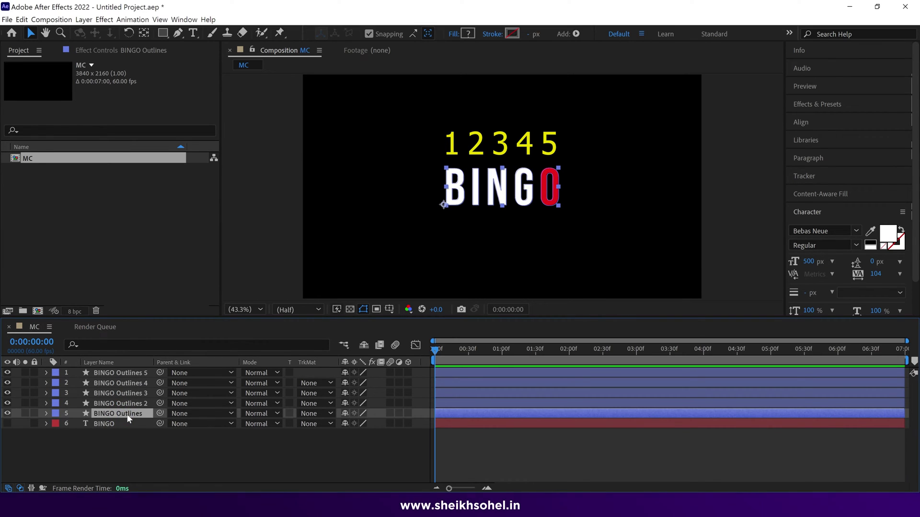
pyautogui.press('Return')
pyautogui.press('capslock')
pyautogui.write('B')
pyautogui.hotkey('ctrl', 'Up')
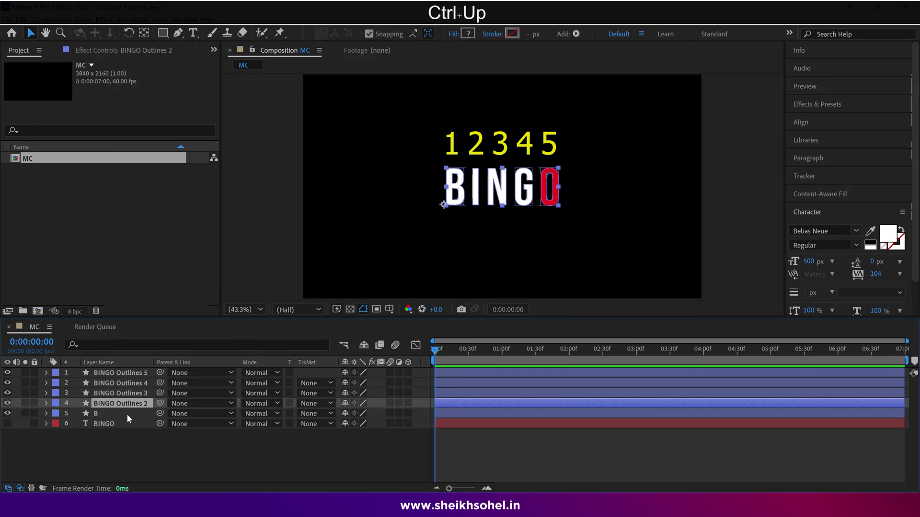
# Step: Rename the layers above B as I, N, G and O, moving upward
pyautogui.press('Return')
pyautogui.write('I')
pyautogui.press('Return')
pyautogui.hotkey('ctrl', 'Up')
pyautogui.press('Return')
pyautogui.write('N')
pyautogui.press('Return')
pyautogui.hotkey('ctrl', 'Up')
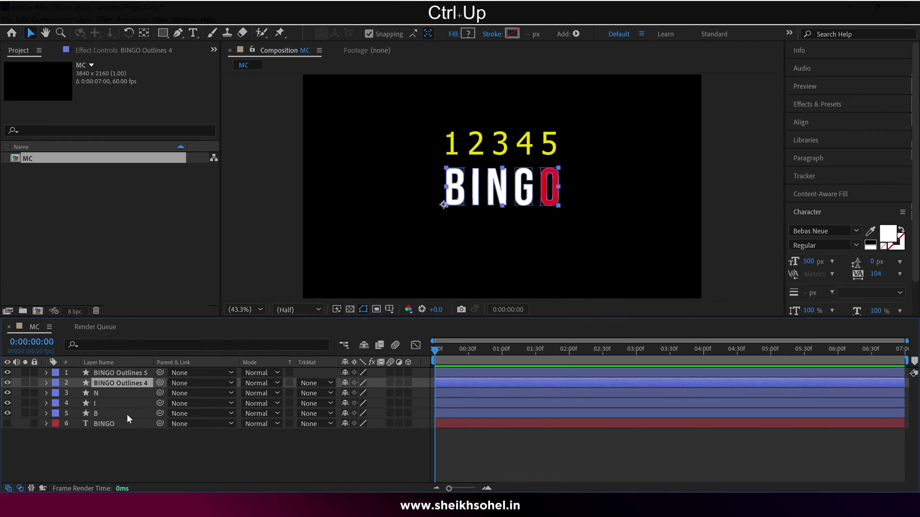
pyautogui.press('Return')
pyautogui.write('G')
pyautogui.press('Return')
pyautogui.hotkey('ctrl', 'Up')
pyautogui.press('Return')
pyautogui.write('O')
pyautogui.press('capslock')
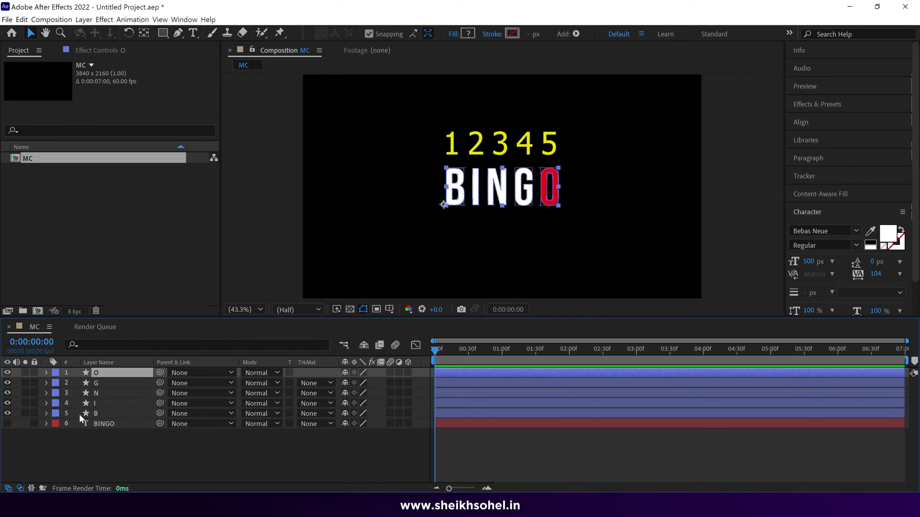
# Step: Delete the I, N, G and O groups from layer B and solo it
pyautogui.click(77, 413)
pyautogui.click(46, 414)
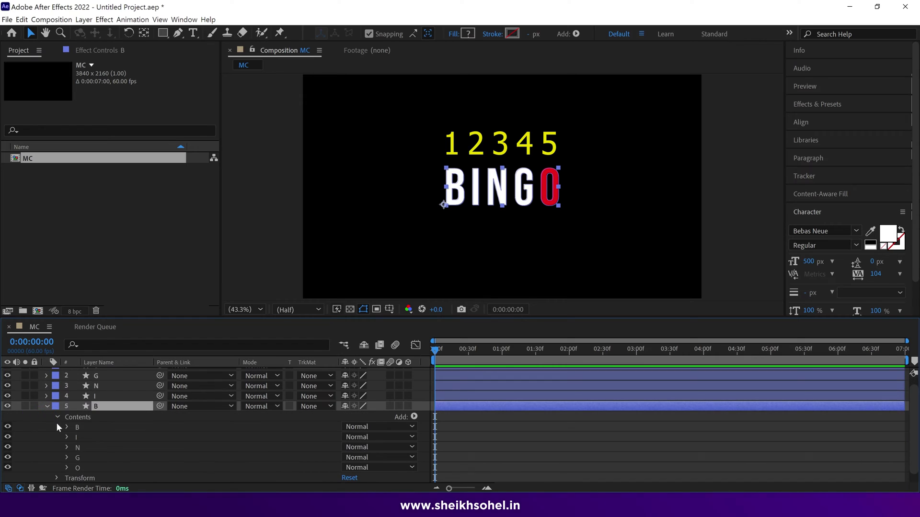
pyautogui.click(84, 430)
pyautogui.keyDown('shift'); pyautogui.click(83, 465); pyautogui.keyUp('shift')
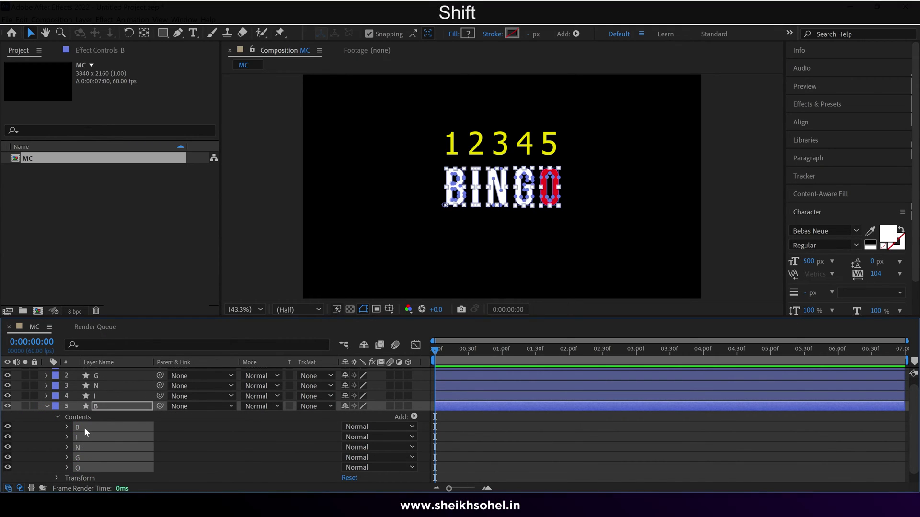
pyautogui.keyDown('ctrl'); pyautogui.click(85, 427); pyautogui.keyUp('ctrl')
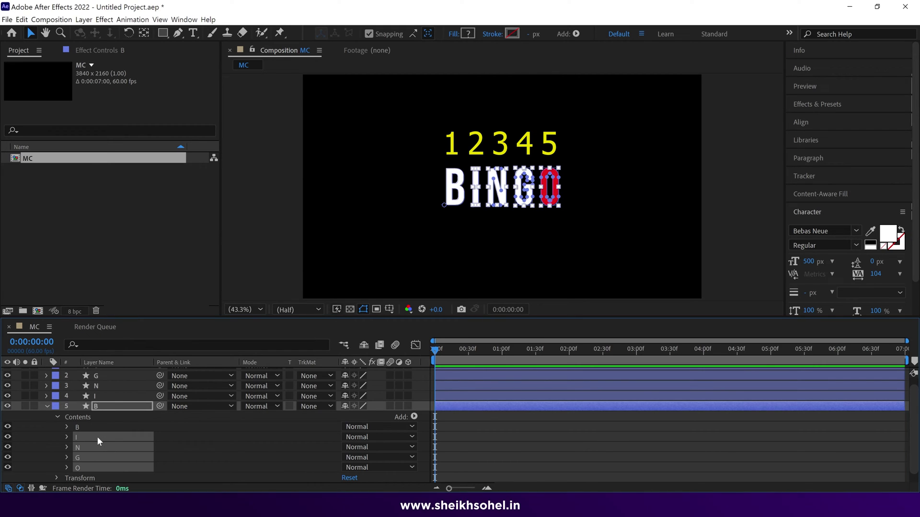
pyautogui.press('BackSpace')
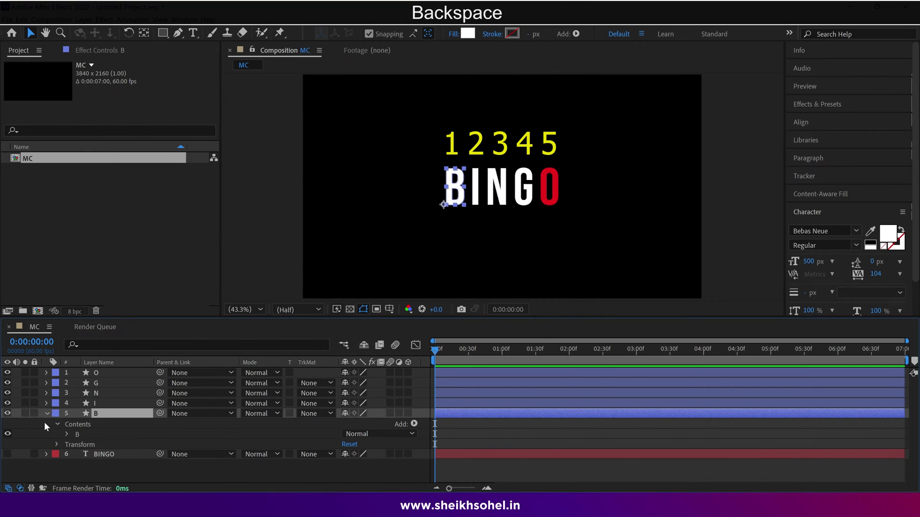
pyautogui.click(25, 413)
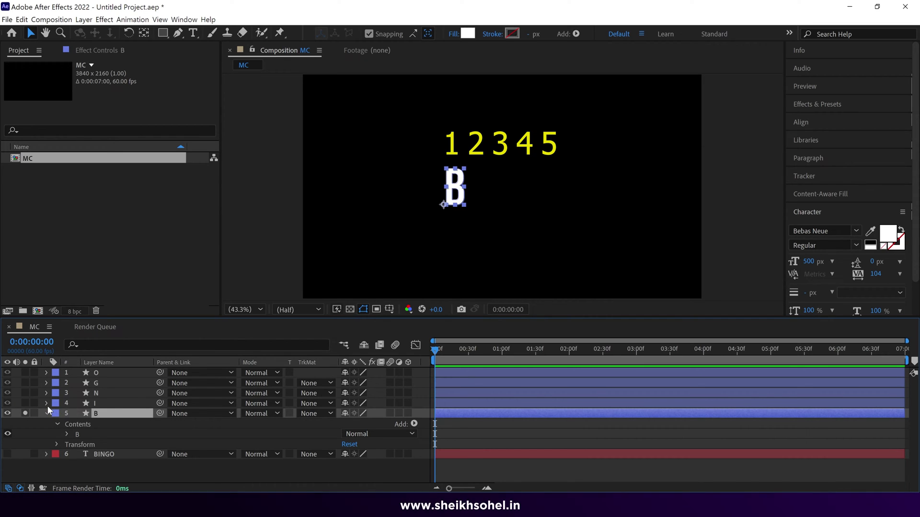
# Step: Keep only the I group in layer I and add it to the solo view
pyautogui.click(47, 404)
pyautogui.click(58, 413)
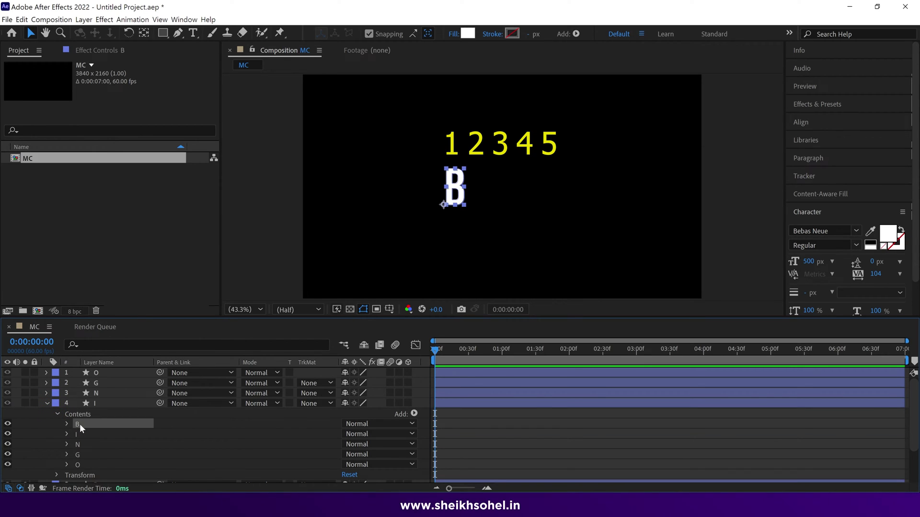
pyautogui.click(79, 423)
pyautogui.hotkey('ctrl', 'a')
pyautogui.keyDown('ctrl'); pyautogui.click(82, 433); pyautogui.keyUp('ctrl')
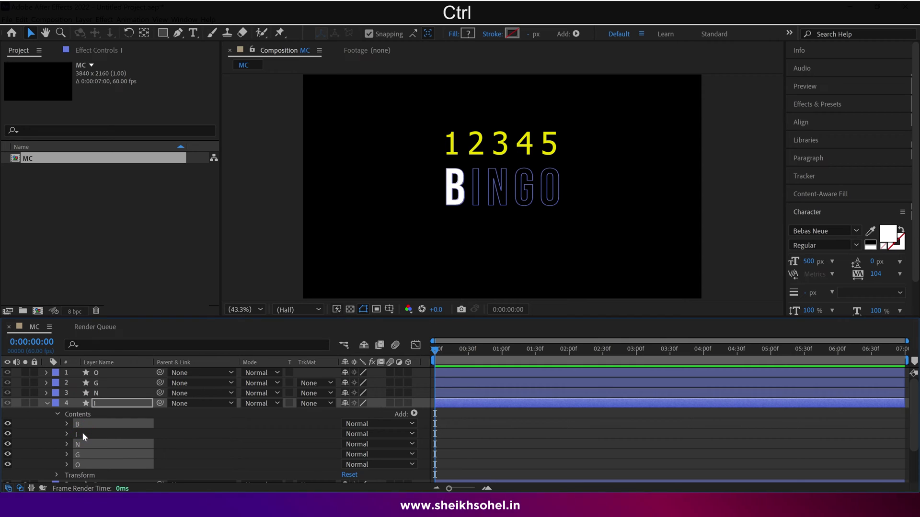
pyautogui.press('BackSpace')
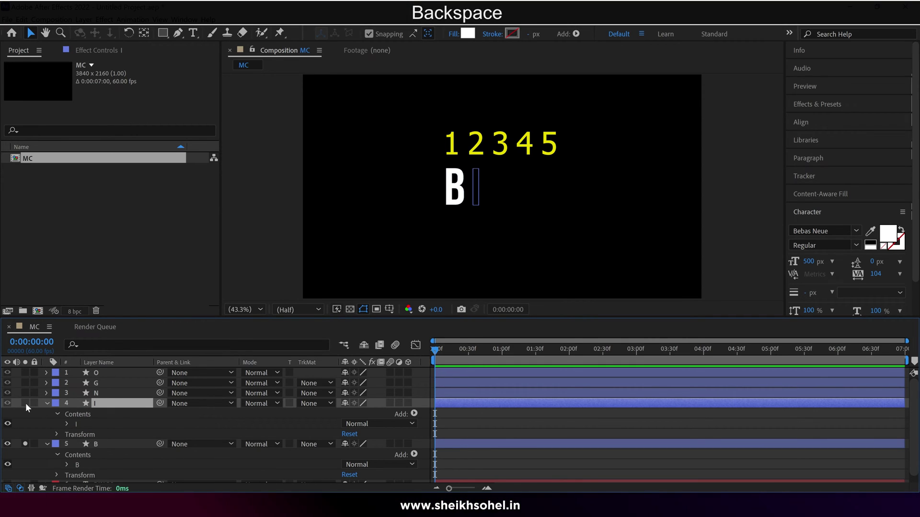
pyautogui.click(25, 403)
# Step: Keep only the N group in layer N and solo it too
pyautogui.click(47, 393)
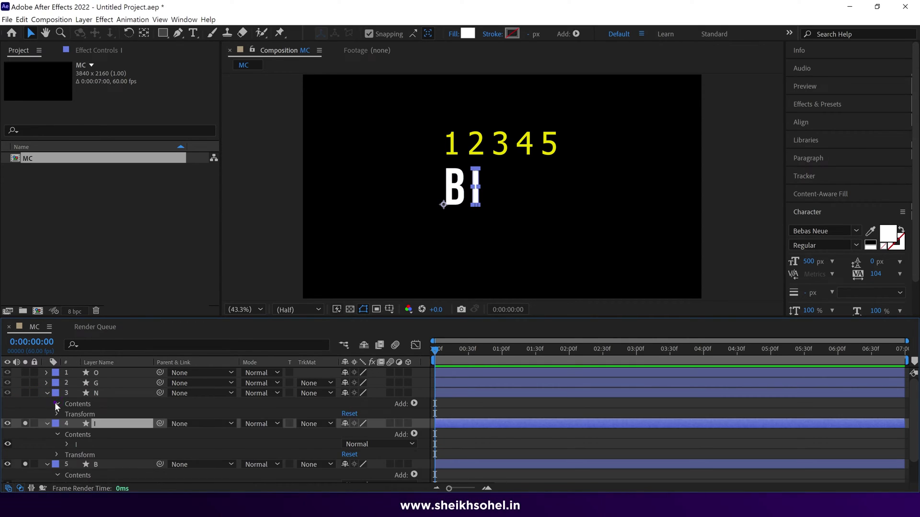
pyautogui.click(80, 414)
pyautogui.hotkey('ctrl', 'a')
pyautogui.keyDown('ctrl'); pyautogui.click(82, 433); pyautogui.keyUp('ctrl')
pyautogui.press('BackSpace')
pyautogui.click(25, 393)
# Step: Keep only the G group in layer G and solo it too
pyautogui.click(47, 383)
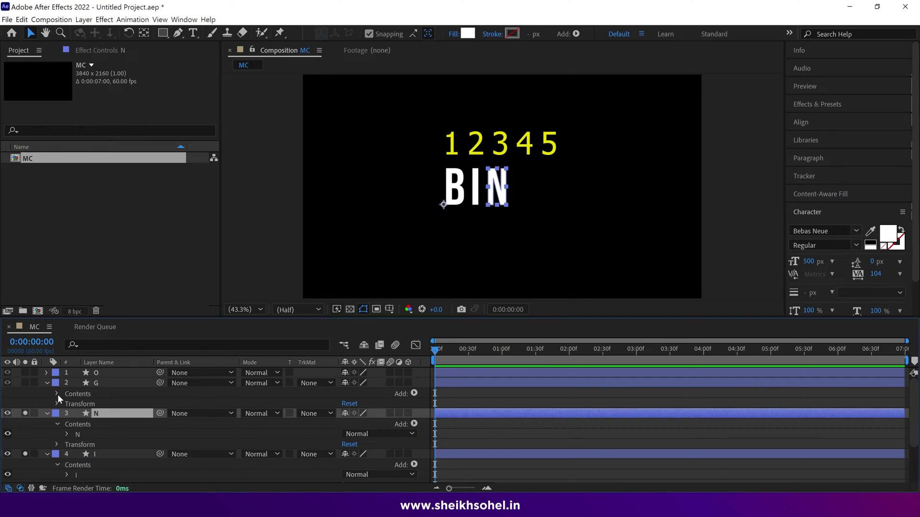
pyautogui.click(58, 394)
pyautogui.click(88, 423)
pyautogui.hotkey('ctrl', 'a')
pyautogui.keyDown('ctrl'); pyautogui.click(84, 433); pyautogui.keyUp('ctrl')
pyautogui.press('BackSpace')
pyautogui.click(26, 383)
# Step: Keep only the O group in layer O and solo it too
pyautogui.click(46, 373)
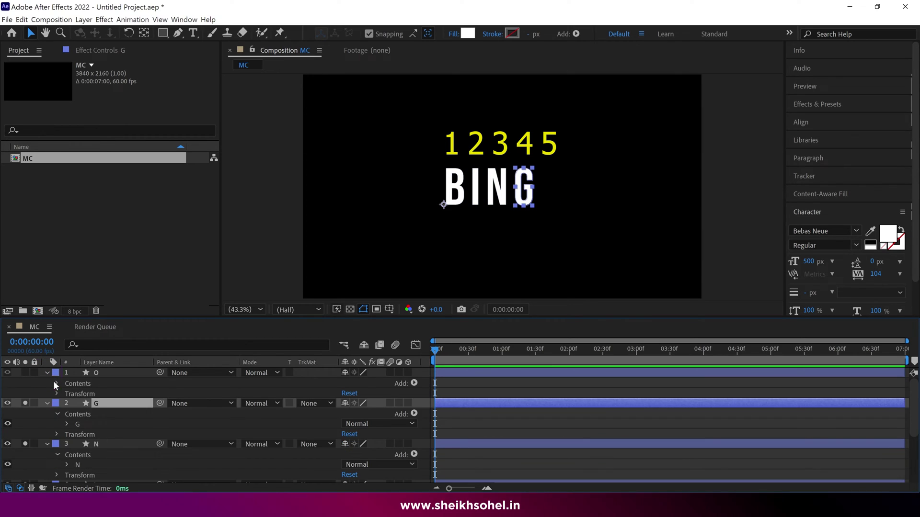
pyautogui.click(58, 383)
pyautogui.click(79, 396)
pyautogui.hotkey('ctrl', 'a')
pyautogui.keyDown('ctrl'); pyautogui.click(83, 433); pyautogui.keyUp('ctrl')
pyautogui.press('BackSpace')
pyautogui.click(26, 372)
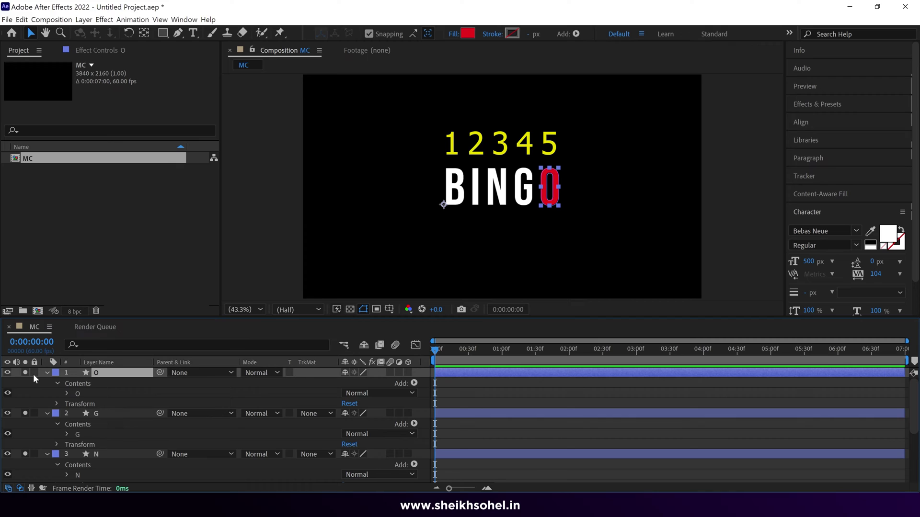
# Step: Collapse all layers with Ctrl+A and U, and turn solo off on every letter layer
pyautogui.hotkey('ctrl', 'a')
pyautogui.press('u')
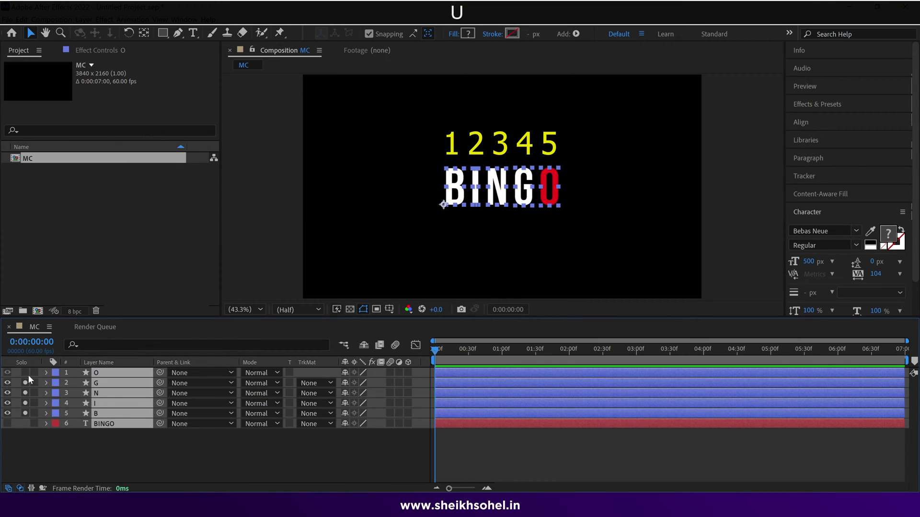
pyautogui.moveTo(25, 374); pyautogui.dragTo(27, 413)
pyautogui.click(43, 436)
pyautogui.click(127, 417)
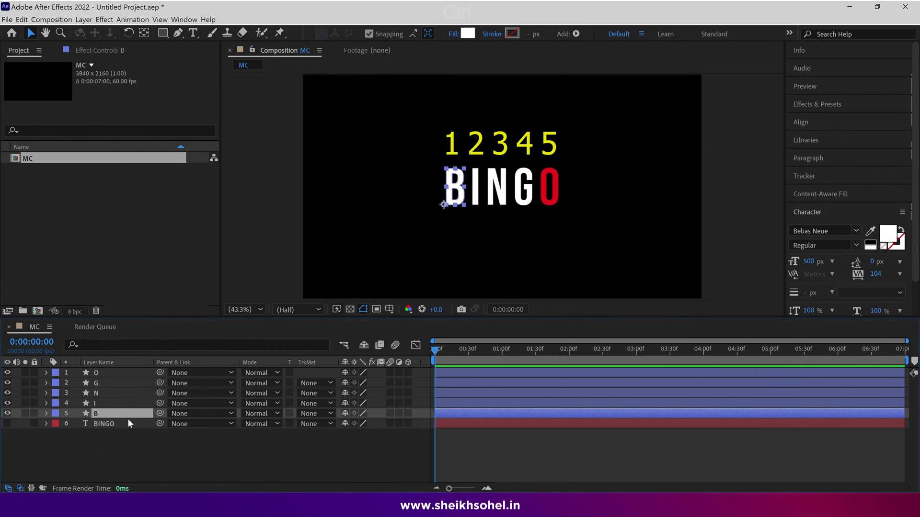
# Step: Centre the red O layer's anchor point on the letter with the Pan Behind tool
pyautogui.hotkey('ctrl', 'Up')
pyautogui.hotkey('ctrl', 'Up')
pyautogui.hotkey('ctrl', 'Up')
pyautogui.hotkey('ctrl', 'Up')
pyautogui.hotkey('ctrl', 'Down')
pyautogui.hotkey('ctrl', 'Down')
pyautogui.hotkey('ctrl', 'Down')
pyautogui.hotkey('ctrl', 'Down')
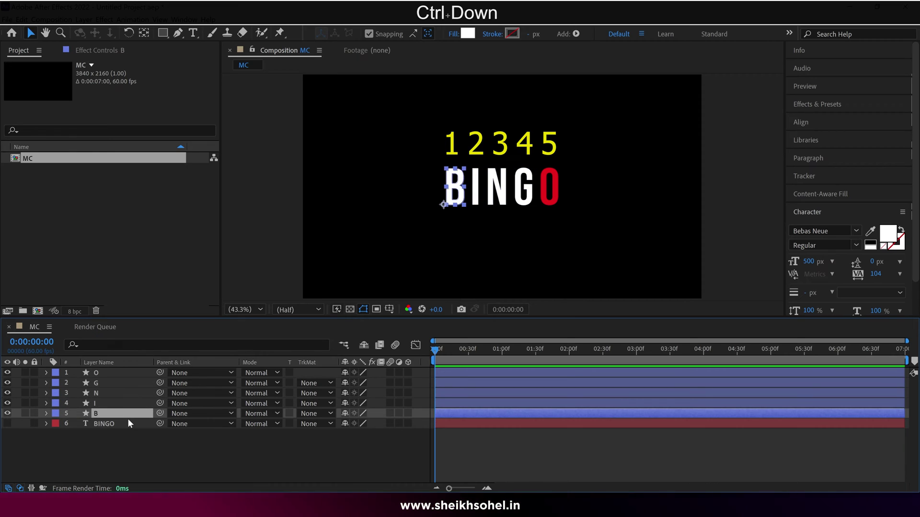
pyautogui.click(110, 370)
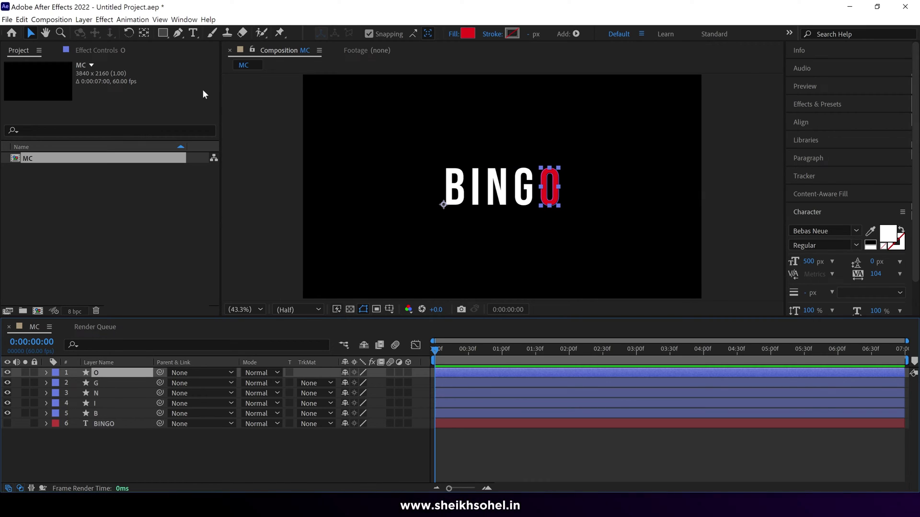
pyautogui.press('ctrl')
pyautogui.keyDown('ctrl'); pyautogui.doubleClick(143, 31); pyautogui.keyUp('ctrl')
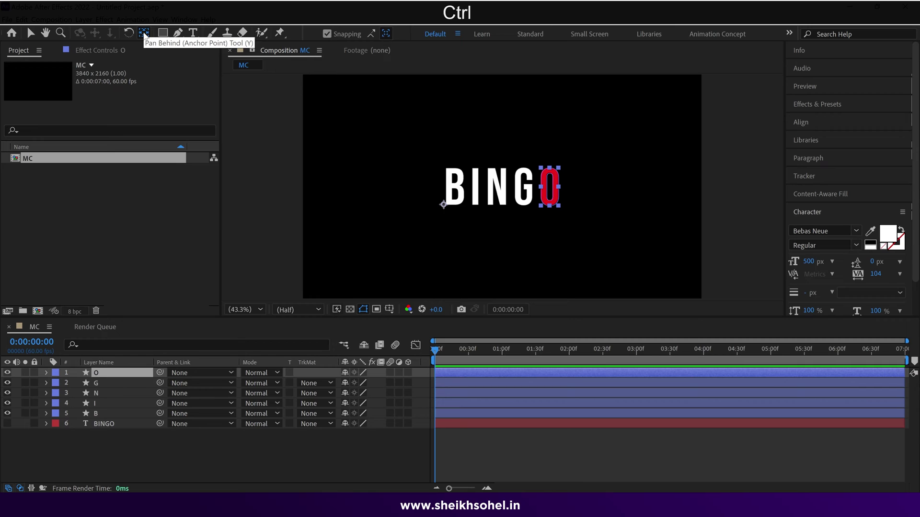
pyautogui.press('/')
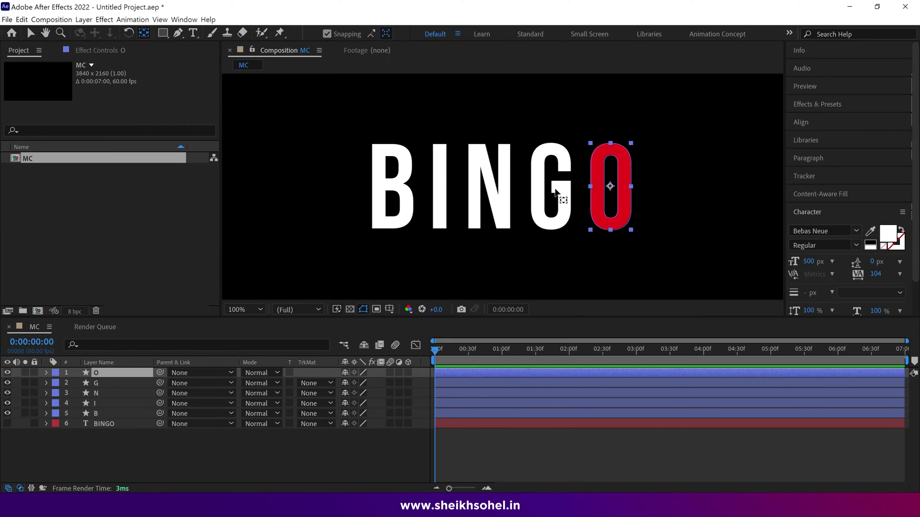
# Step: Add O Position and Scale keyframes at 2 seconds and at frame 0
pyautogui.press('v')
pyautogui.click(568, 349)
pyautogui.press('p')
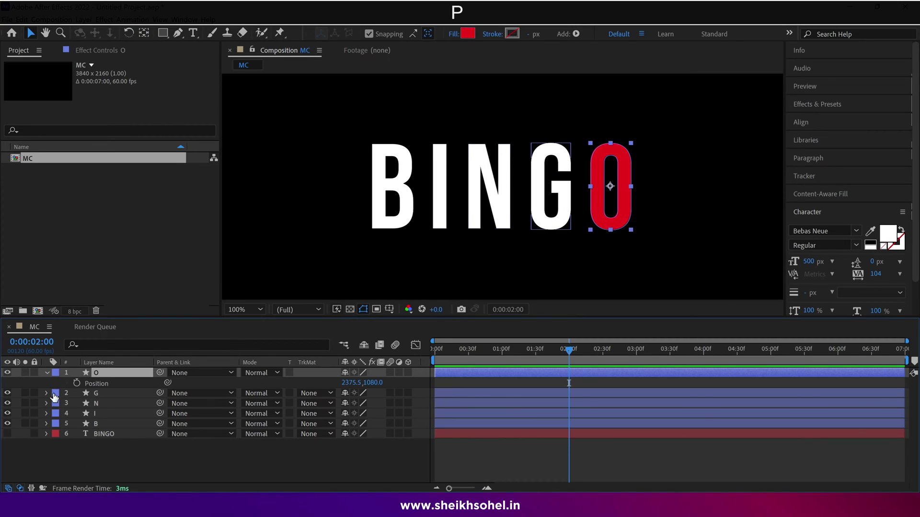
pyautogui.click(79, 384)
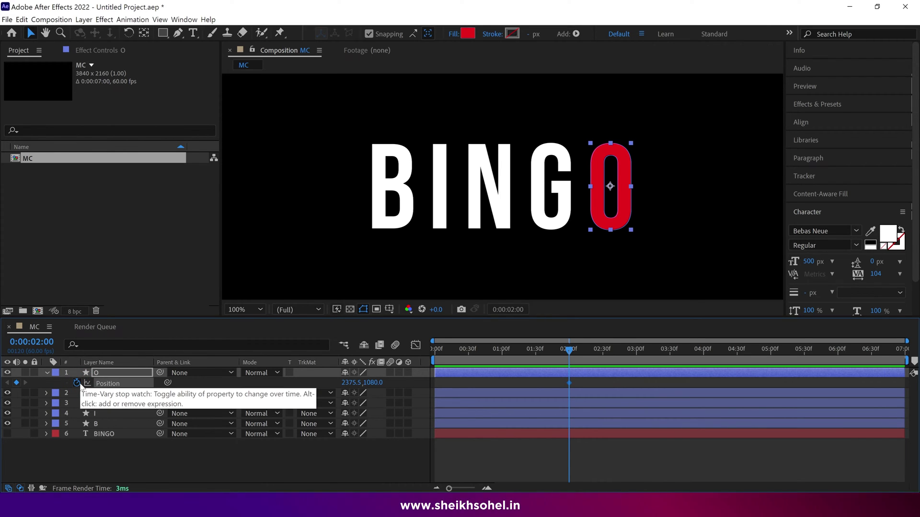
pyautogui.press('s')
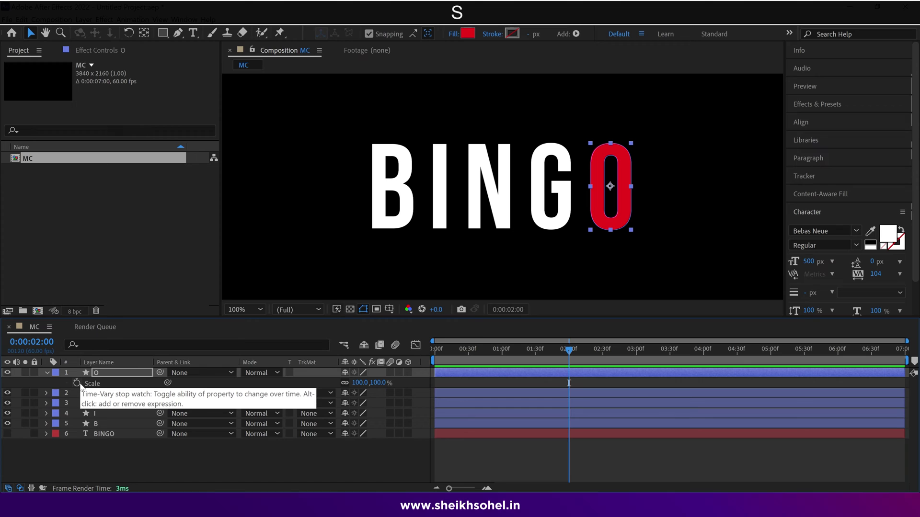
pyautogui.click(77, 383)
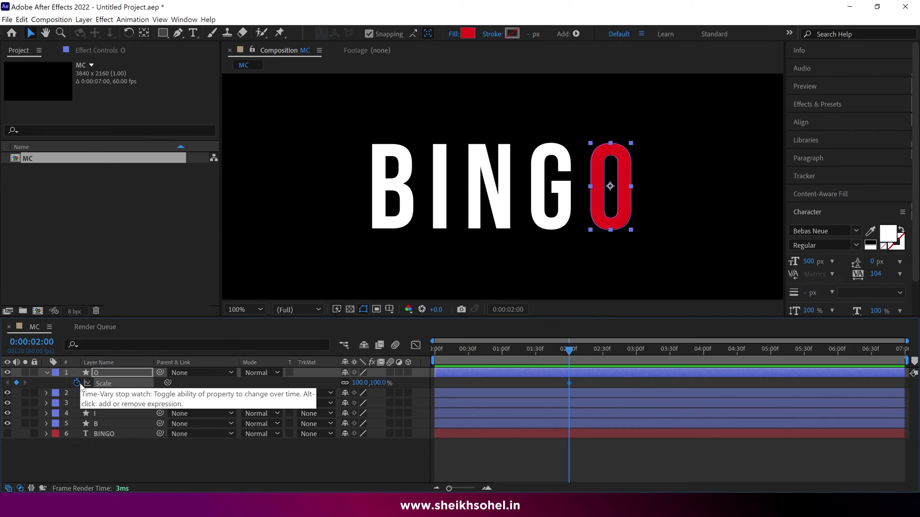
pyautogui.press('u')
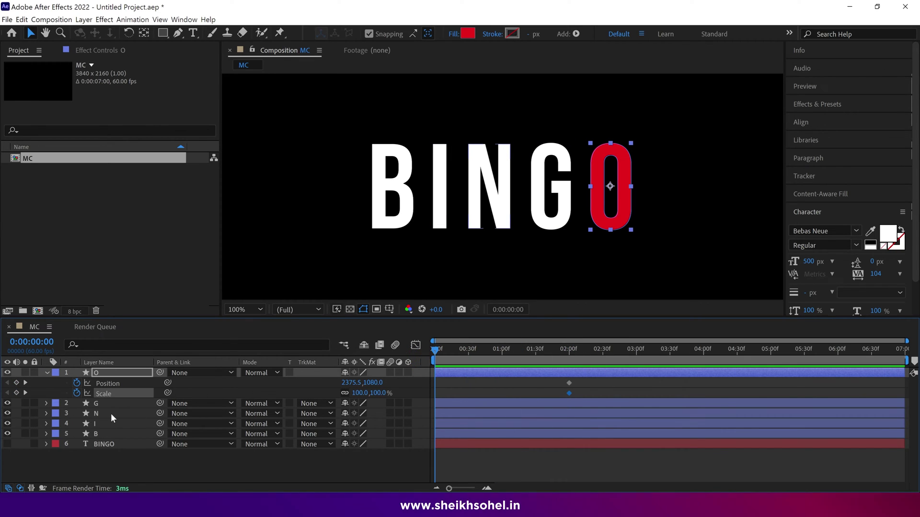
pyautogui.click(18, 383)
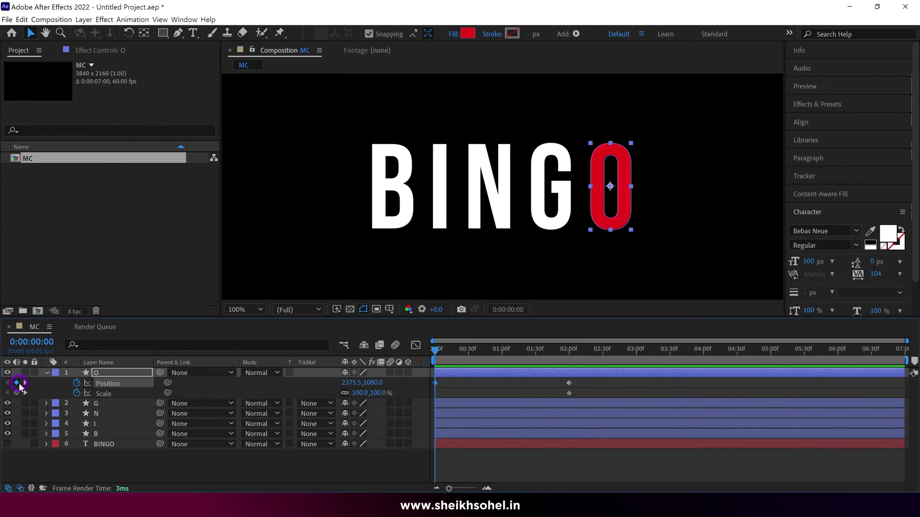
pyautogui.click(16, 393)
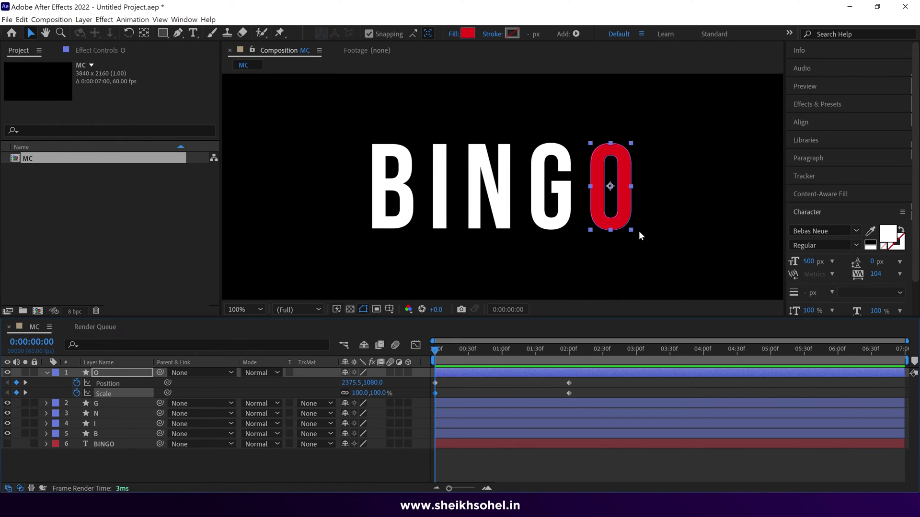
# Step: Move the O left of B at frame 0 and preview it sliding in
pyautogui.moveTo(618, 221); pyautogui.dragTo(327, 229)
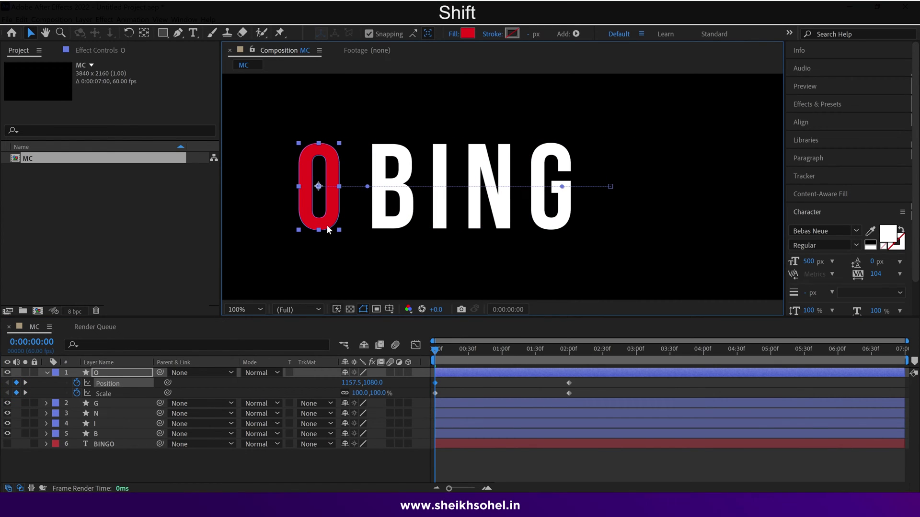
pyautogui.click(577, 349)
pyautogui.press('space')
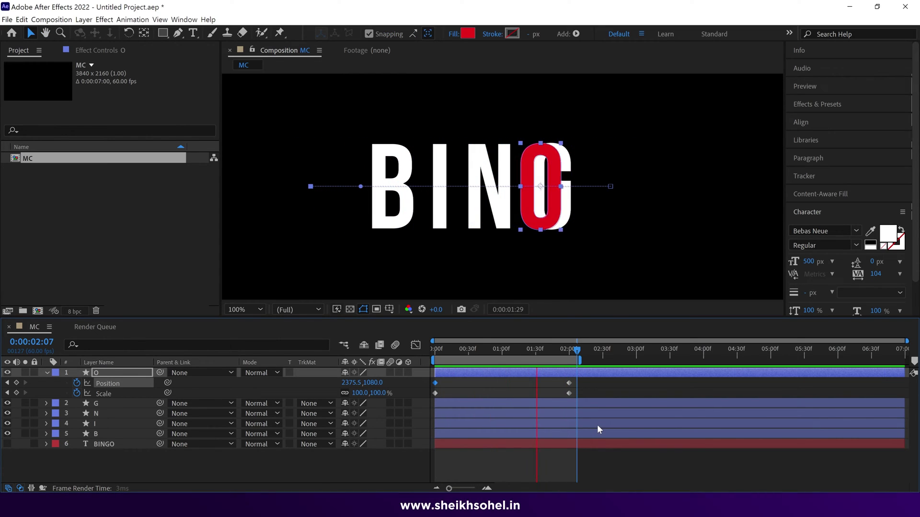
pyautogui.press('space')
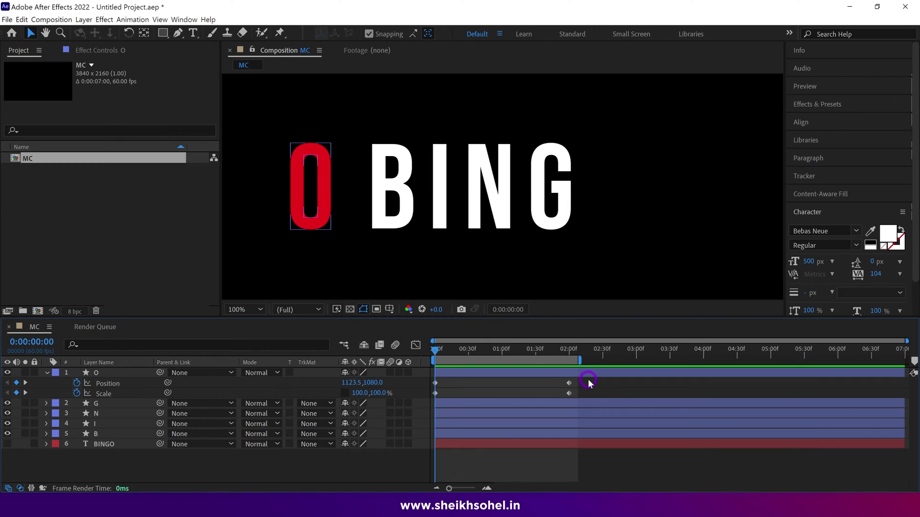
# Step: Apply Easy Ease to the O's 2-second keyframes and preview the result
pyautogui.moveTo(588, 381); pyautogui.dragTo(421, 401)
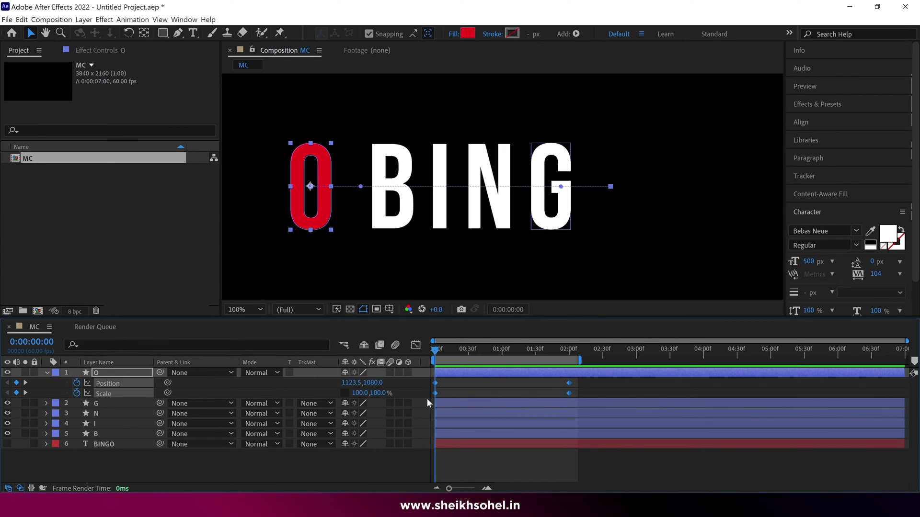
pyautogui.rightClick(435, 384)
pyautogui.moveTo(522, 379)
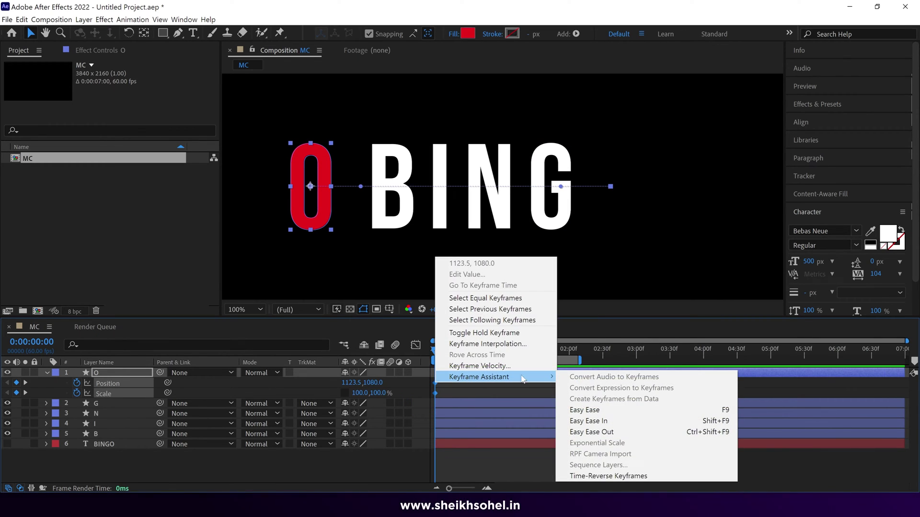
pyautogui.click(570, 410)
pyautogui.press('space')
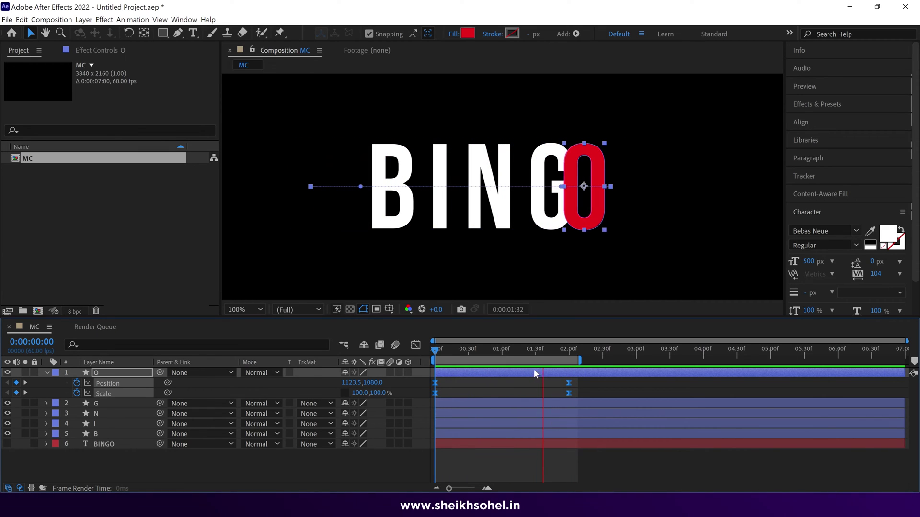
pyautogui.press('space')
# Step: Extend the work area to 4 seconds and paste the starting keyframes at 4 seconds
pyautogui.moveTo(580, 360); pyautogui.dragTo(714, 361)
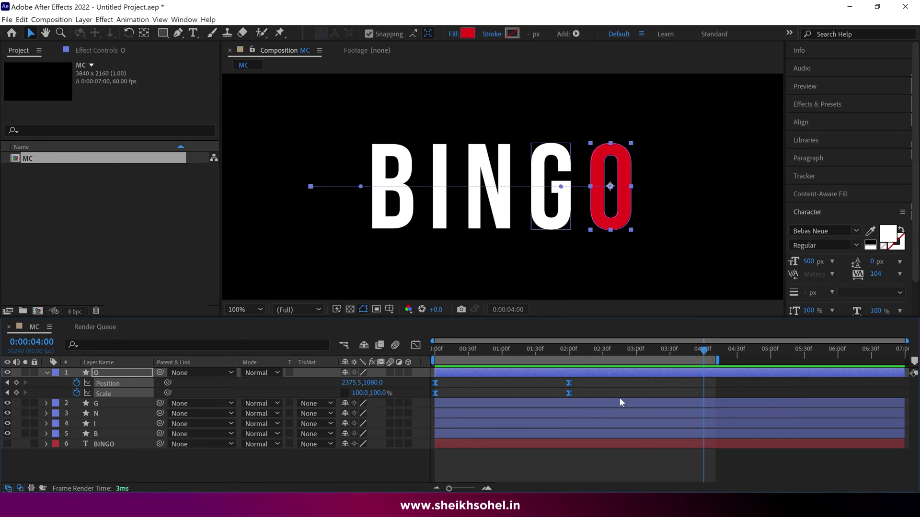
pyautogui.click(453, 385)
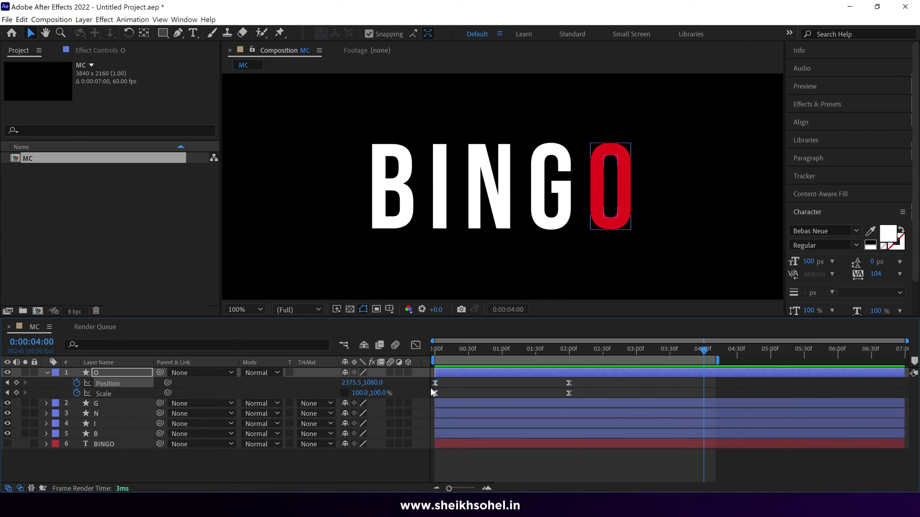
pyautogui.moveTo(435, 385); pyautogui.dragTo(523, 401)
pyautogui.hotkey('ctrl', 'c')
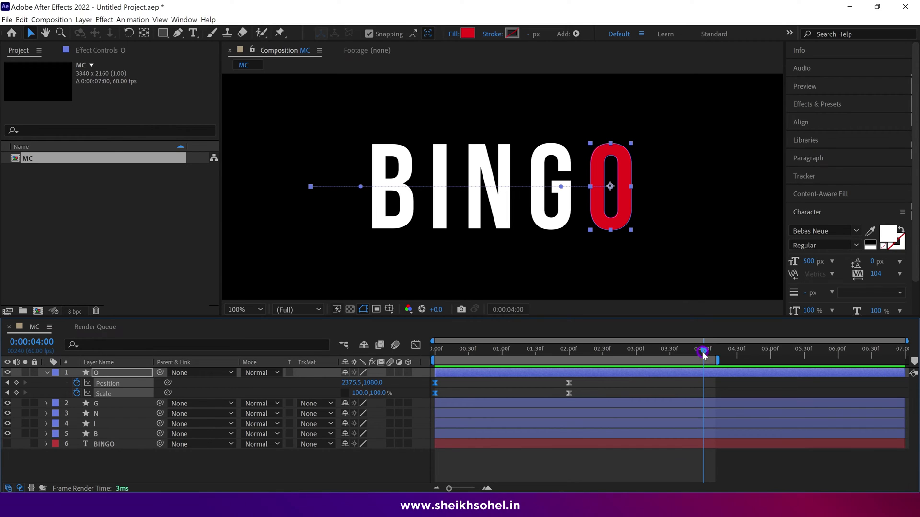
pyautogui.hotkey('ctrl', 'v')
pyautogui.press('space')
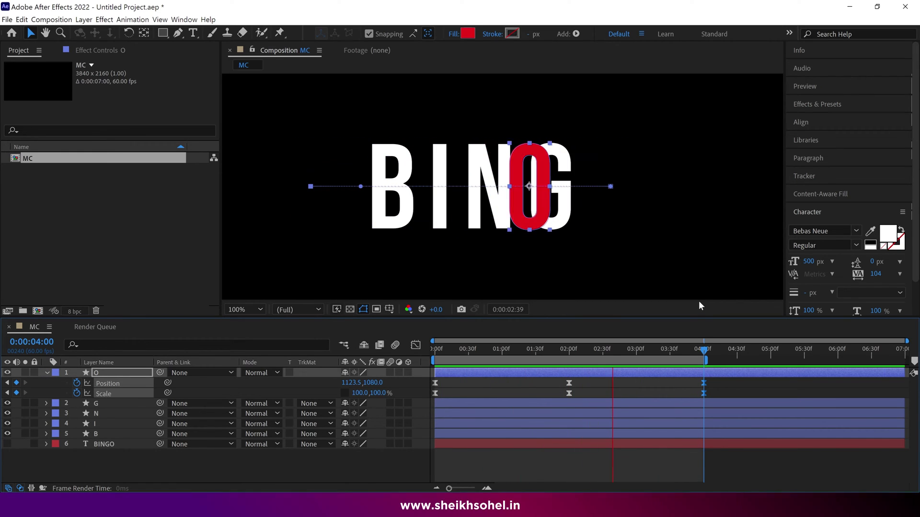
# Step: In the Graph Editor, pull the O's bezier handles out so speed peaks near 1500 px/sec mid-move
pyautogui.click(421, 352)
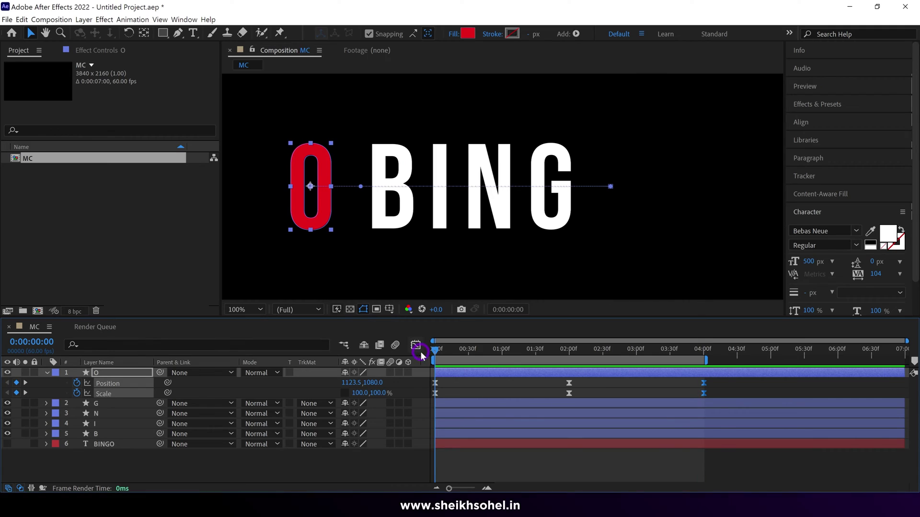
pyautogui.moveTo(616, 379); pyautogui.dragTo(550, 395)
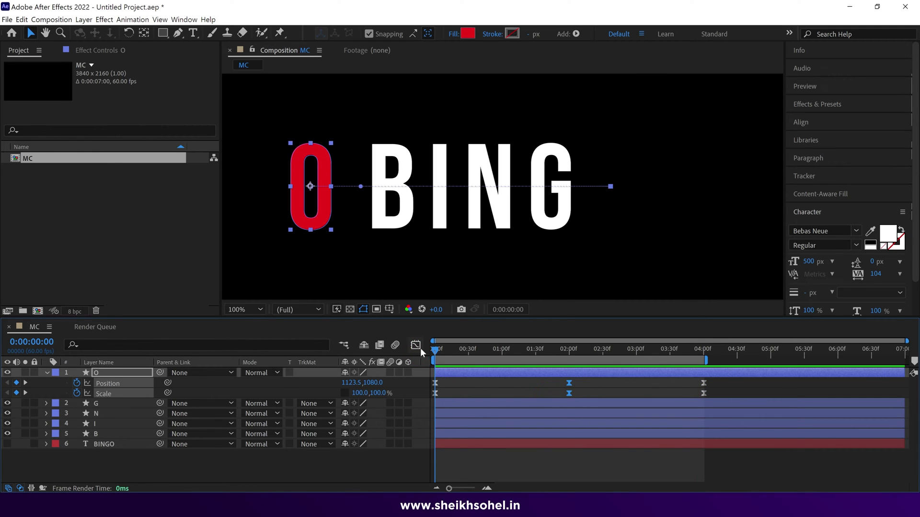
pyautogui.click(416, 346)
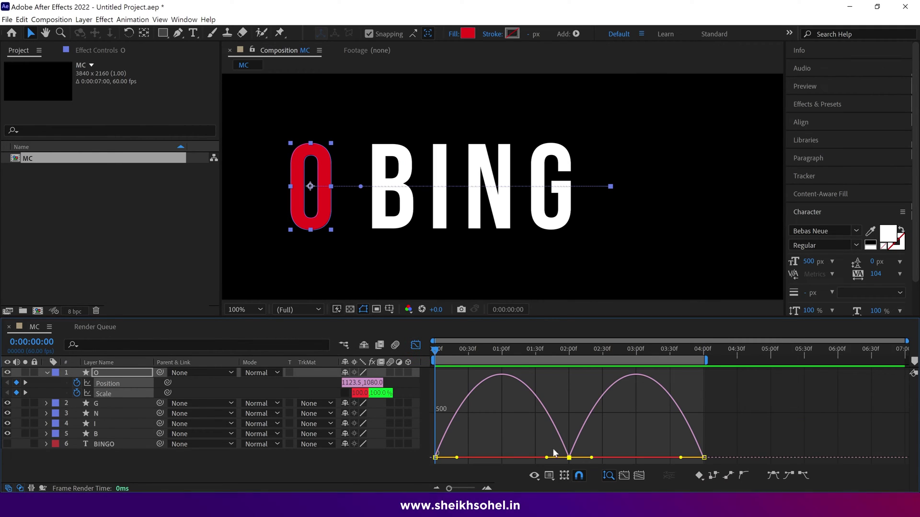
pyautogui.moveTo(734, 441); pyautogui.dragTo(430, 465)
pyautogui.moveTo(547, 458); pyautogui.dragTo(526, 458)
pyautogui.moveTo(459, 461); pyautogui.dragTo(472, 458)
pyautogui.press('space')
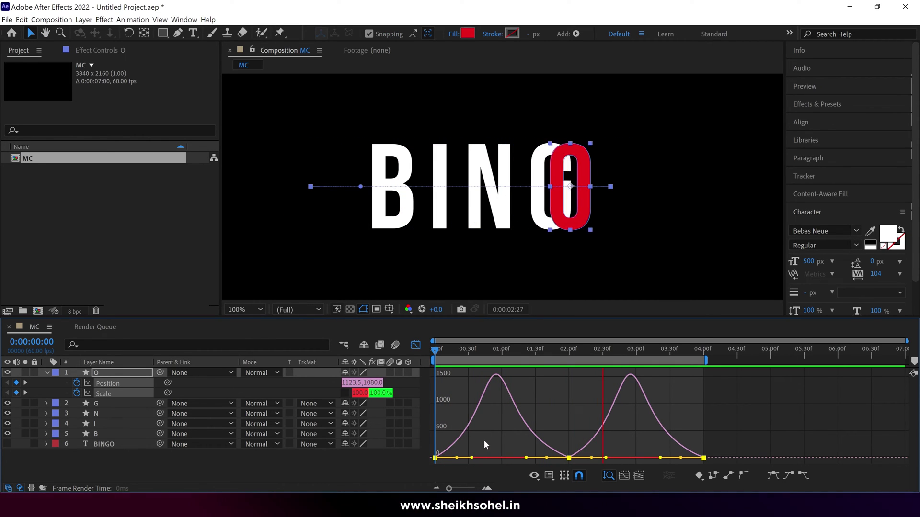
pyautogui.press('space')
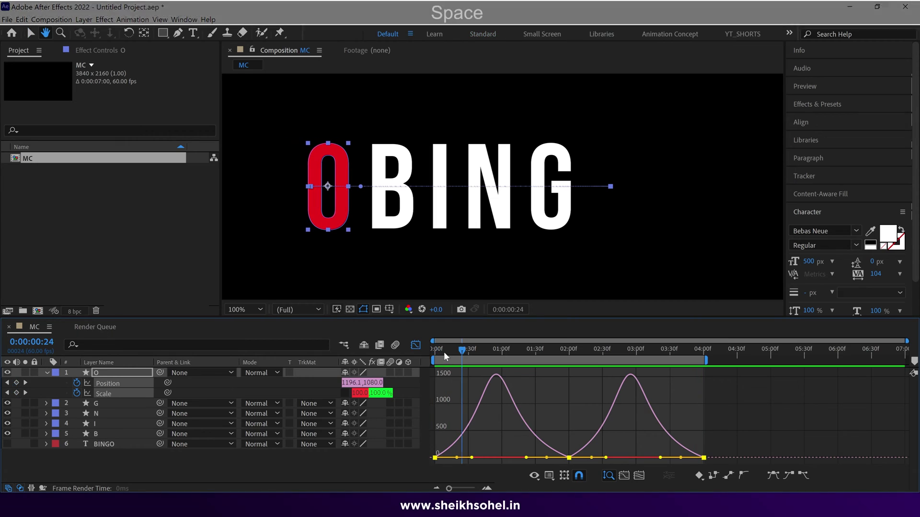
# Step: Filter the O layer for 'pat' and set starting keyframes on both Path shapes
pyautogui.click(46, 373)
pyautogui.click(415, 345)
pyautogui.press('u')
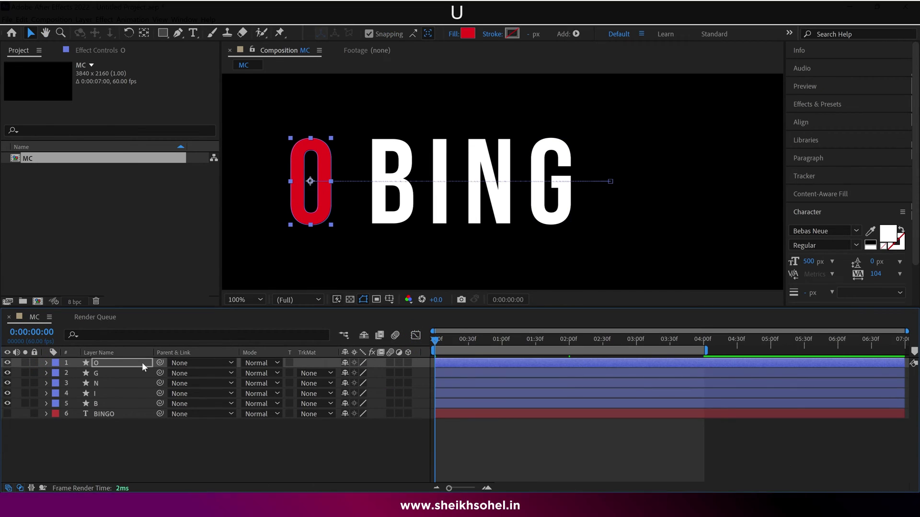
pyautogui.press('p')
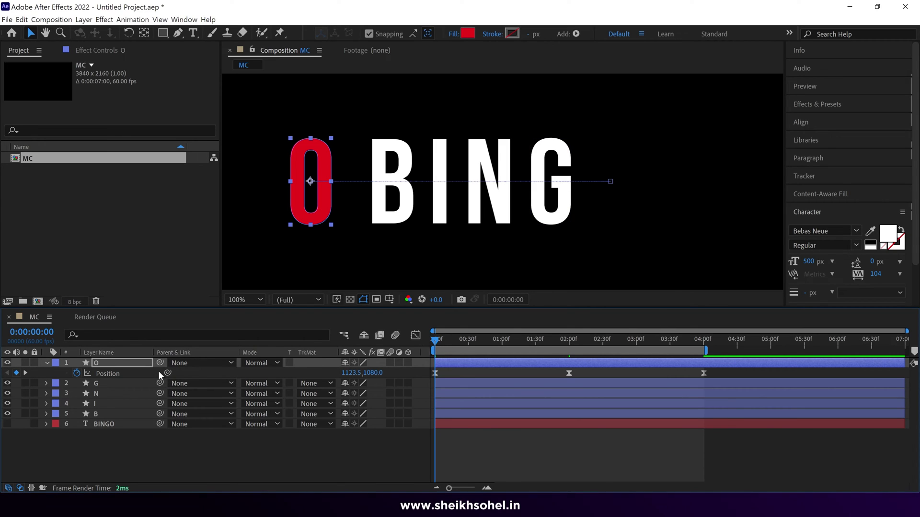
pyautogui.moveTo(434, 344)
pyautogui.mouseDown()
pyautogui.moveTo(476, 345)
pyautogui.moveTo(469, 355)
pyautogui.moveTo(434, 344)
pyautogui.mouseUp()
pyautogui.click(137, 337)
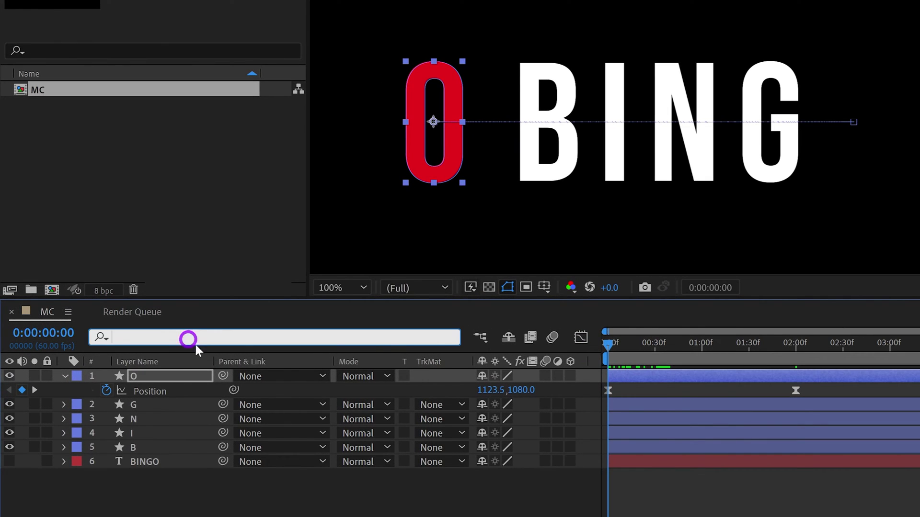
pyautogui.write('pat')
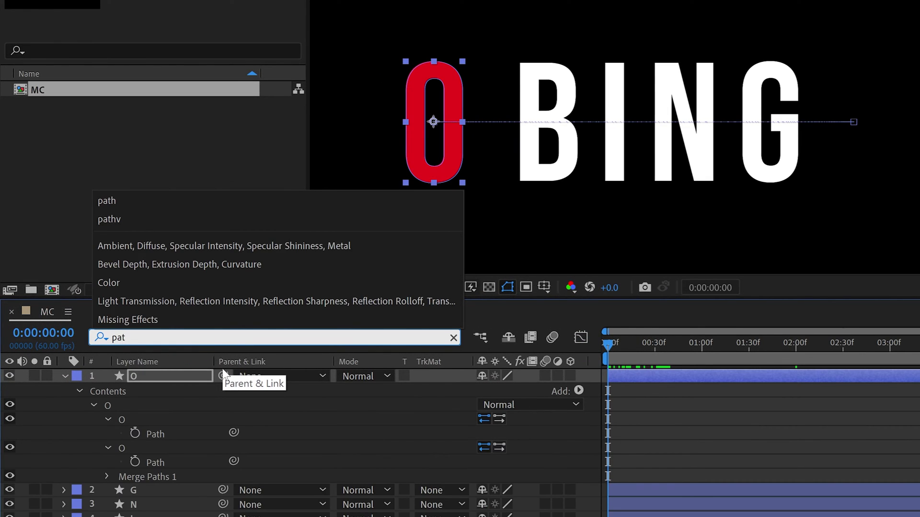
pyautogui.click(135, 432)
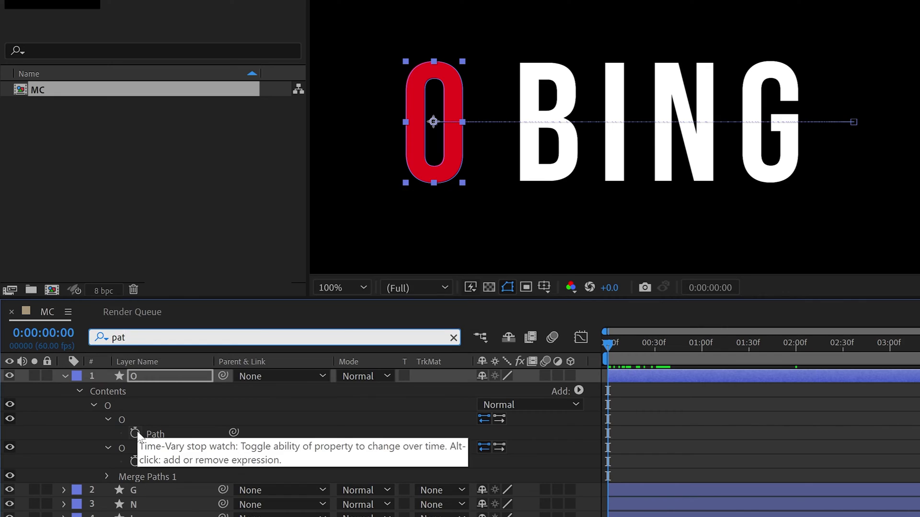
pyautogui.click(135, 461)
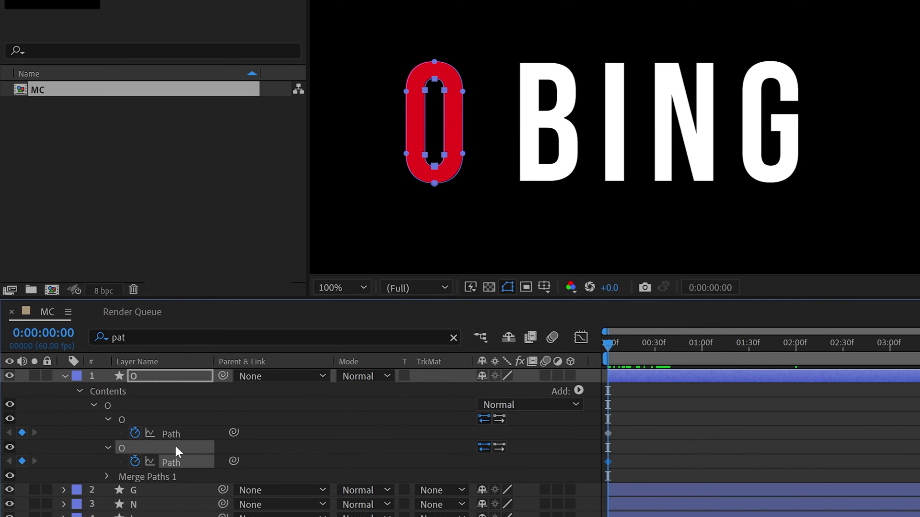
pyautogui.press('u')
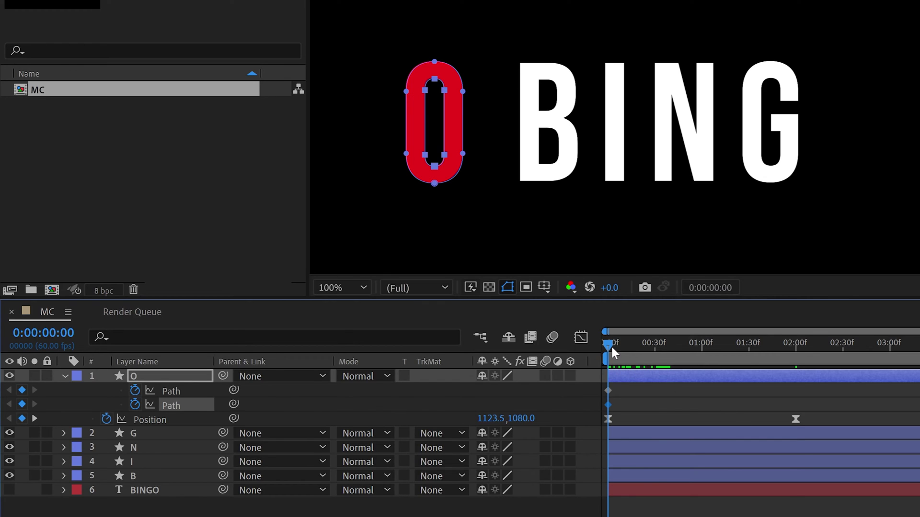
pyautogui.moveTo(611, 345); pyautogui.dragTo(674, 358)
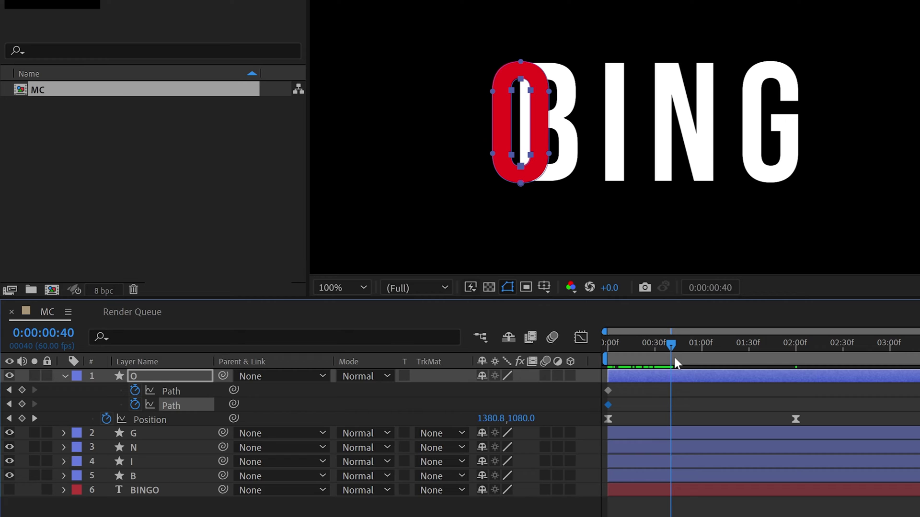
pyautogui.click(181, 379)
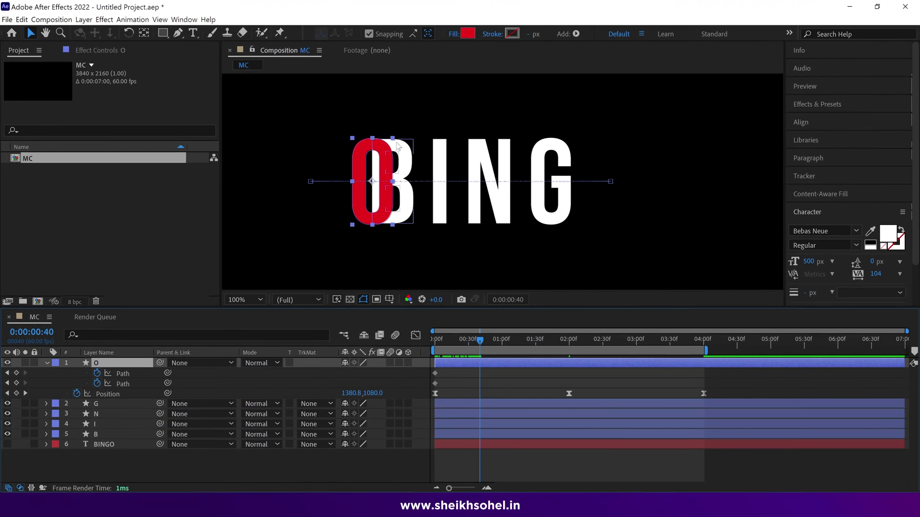
# Step: Maximize and zoom the viewer onto the O, then raise its top outline points straight up
pyautogui.press('`')
pyautogui.scroll(-2, 392, 167)
pyautogui.scroll(2, 236, 235)
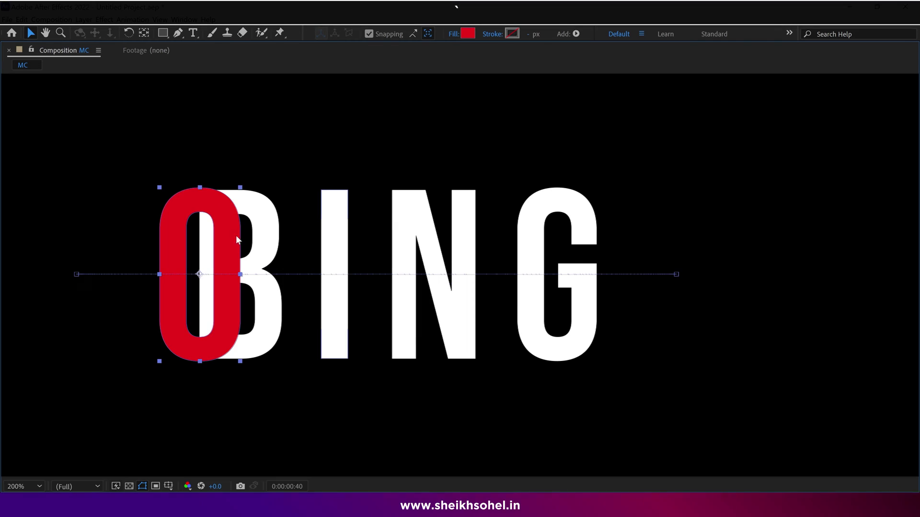
pyautogui.scroll(2, 236, 235)
pyautogui.moveTo(463, 225); pyautogui.dragTo(570, 236)
pyautogui.hscroll(-3, 384, 261)
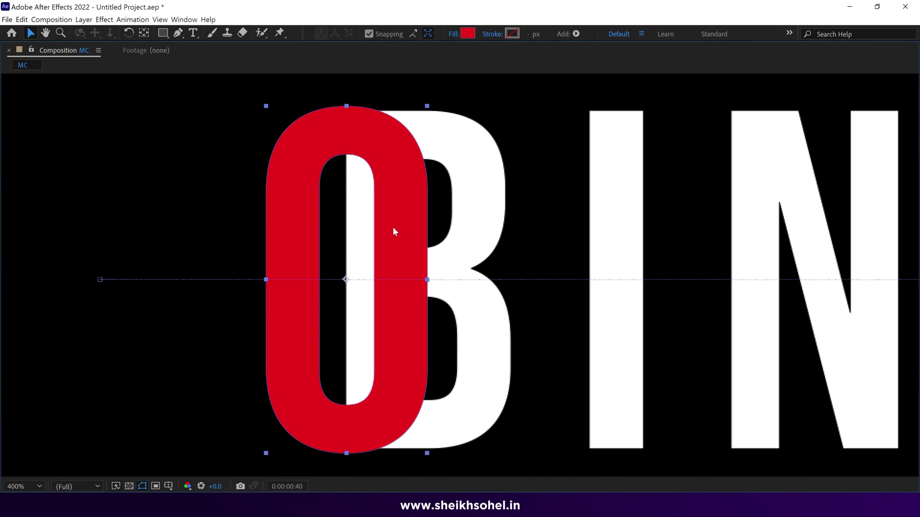
pyautogui.press('g')
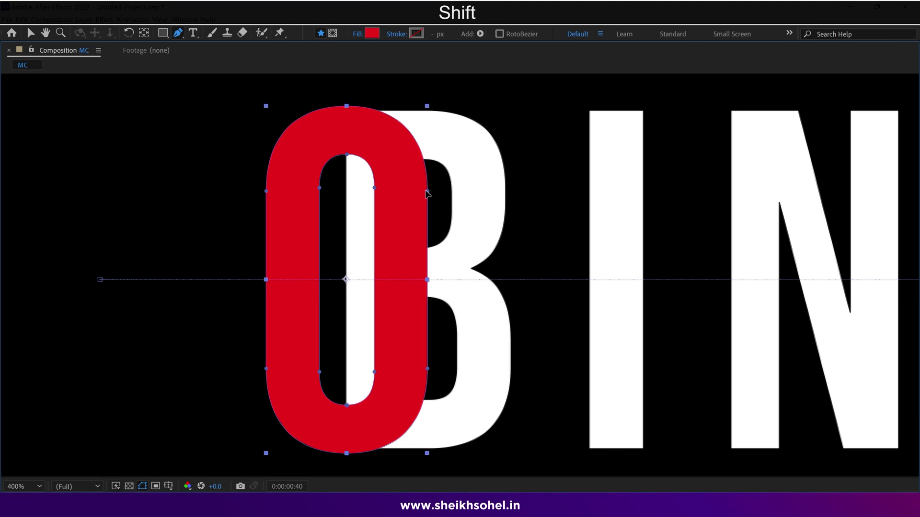
pyautogui.click(427, 192)
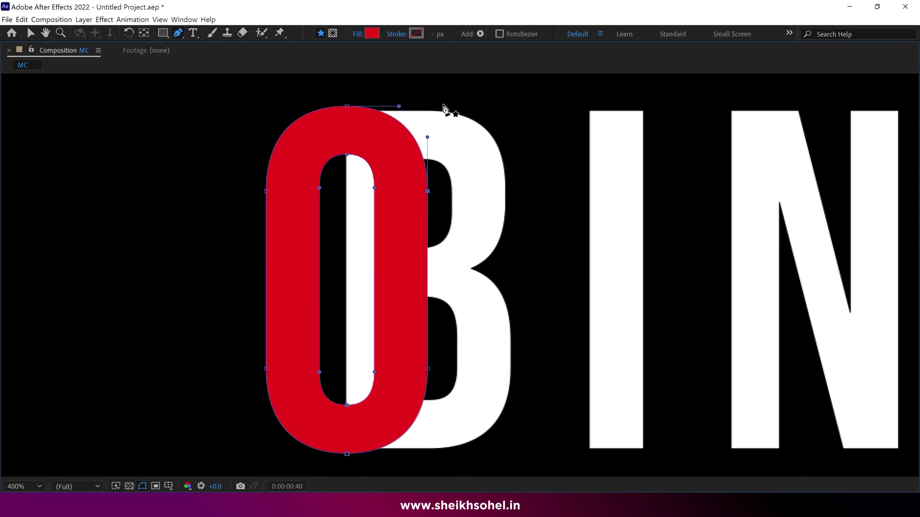
pyautogui.moveTo(446, 203); pyautogui.dragTo(214, 98)
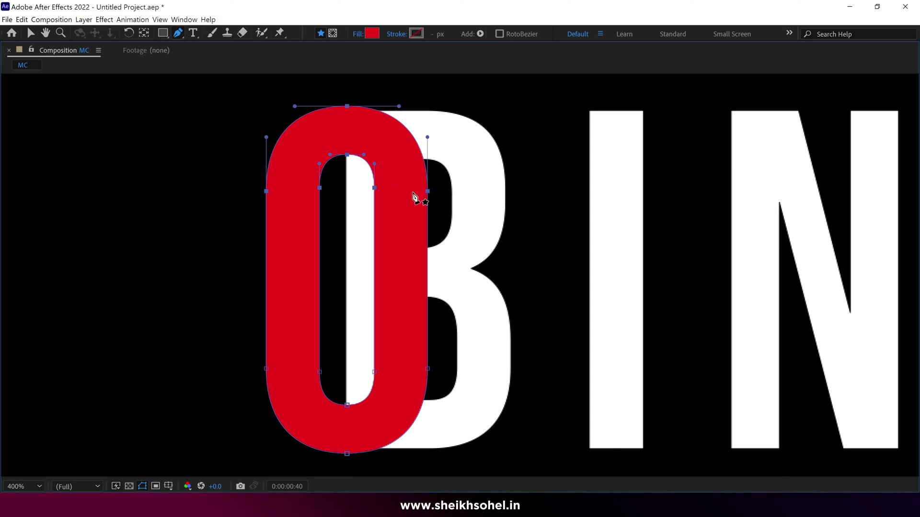
pyautogui.moveTo(427, 192); pyautogui.dragTo(427, 163)
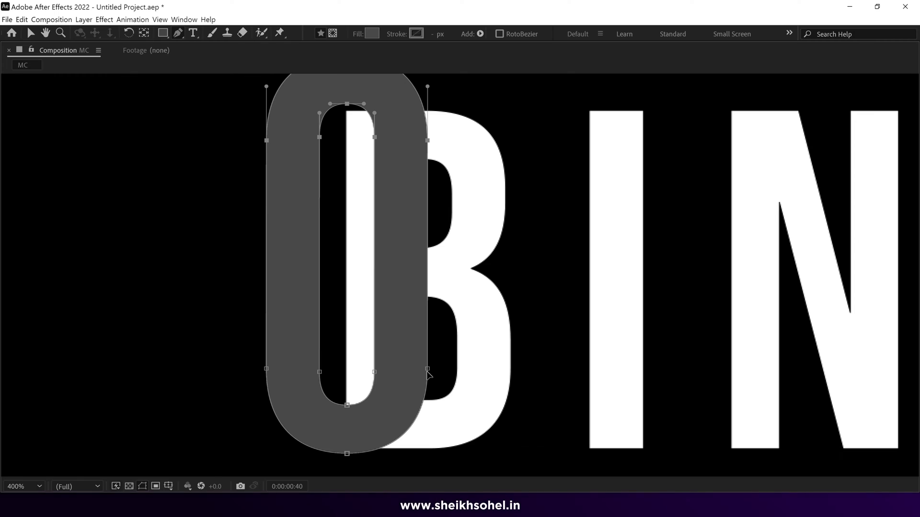
# Step: Select the O's bottom outline points and drag them straight down to stretch it taller
pyautogui.press('shift')
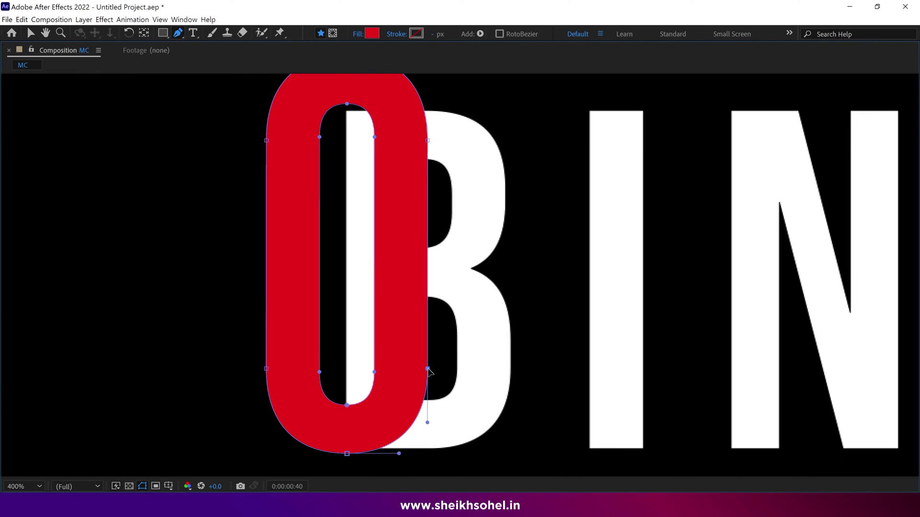
pyautogui.press('alt')
pyautogui.moveTo(444, 349); pyautogui.dragTo(259, 459)
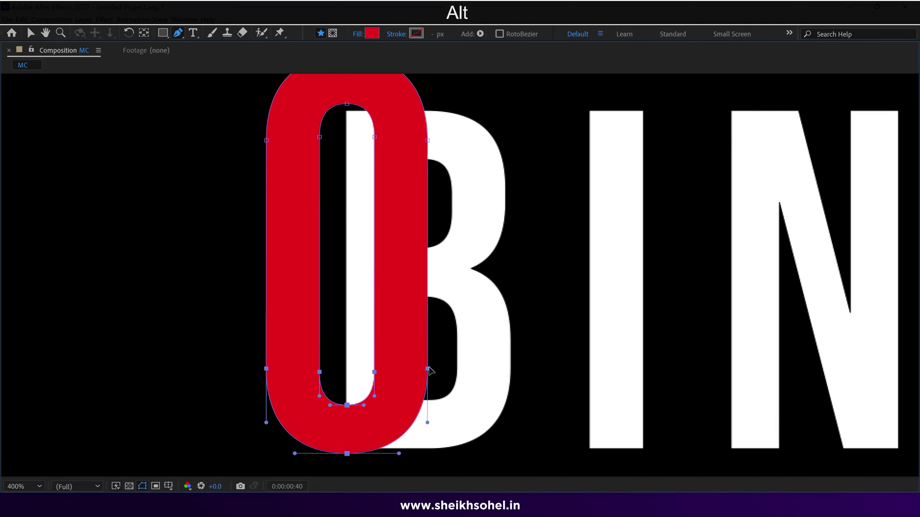
pyautogui.press('shift')
pyautogui.moveTo(427, 373); pyautogui.dragTo(428, 407)
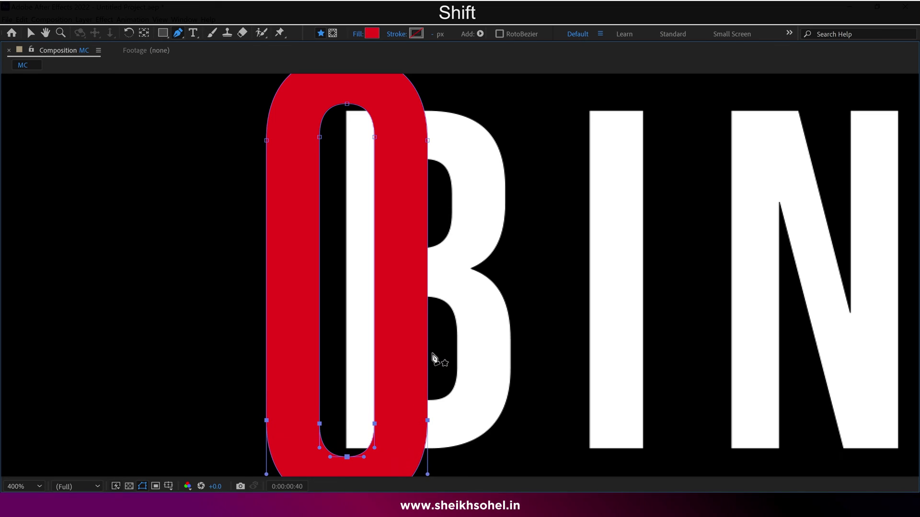
pyautogui.press(',')
pyautogui.press(',')
# Step: Copy the O's earlier Path keyframes and paste them at 0:00:01:15
pyautogui.press('v')
pyautogui.press('`')
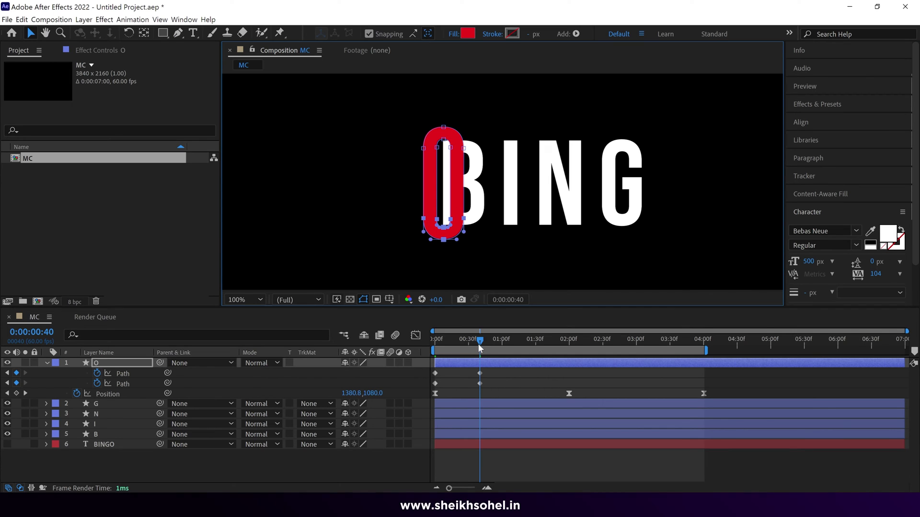
pyautogui.moveTo(479, 345); pyautogui.dragTo(520, 348)
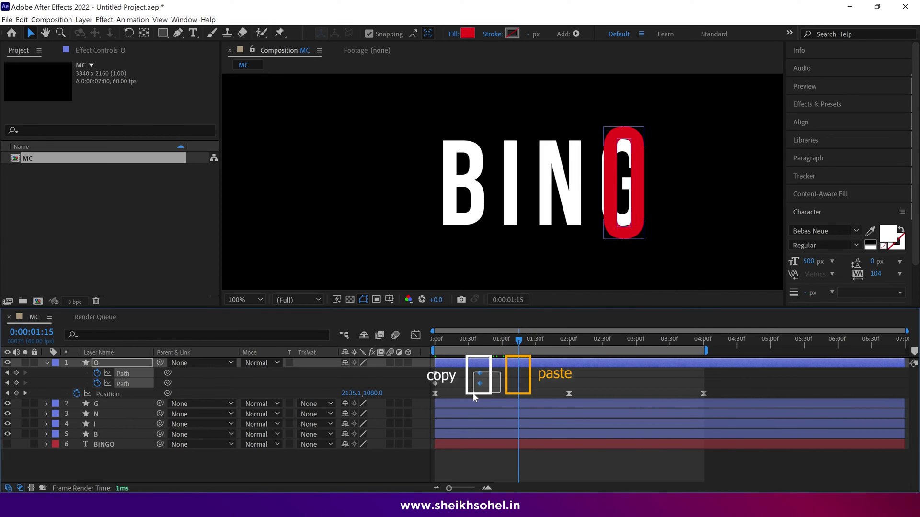
pyautogui.moveTo(470, 388); pyautogui.dragTo(504, 372)
pyautogui.hotkey('ctrl', 'c')
pyautogui.hotkey('ctrl', 'v')
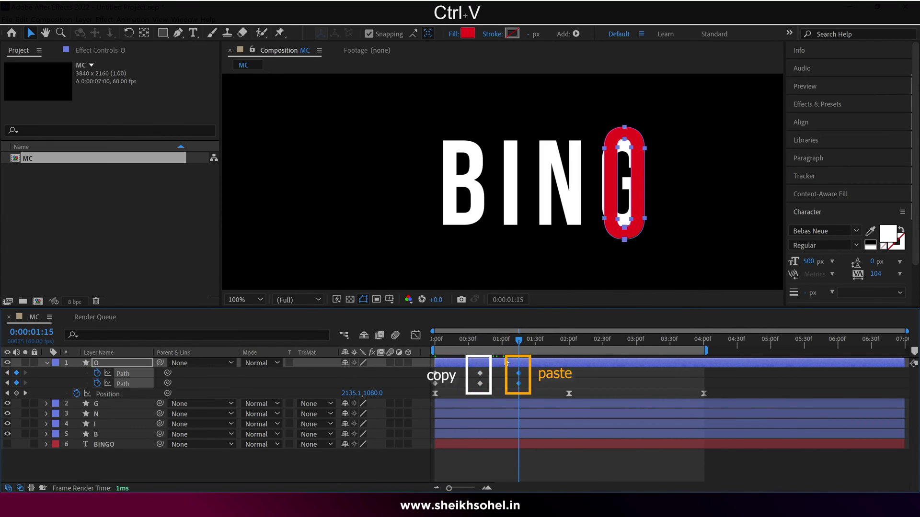
# Step: Zoom in to inspect the O's restored shape over the G, then return to 100%
pyautogui.press('.')
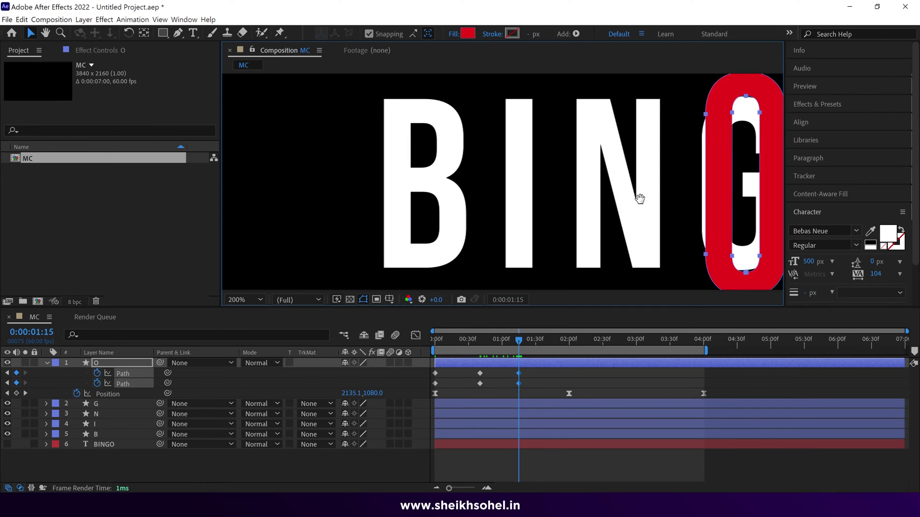
pyautogui.moveTo(637, 199); pyautogui.dragTo(523, 187)
pyautogui.moveTo(659, 207); pyautogui.dragTo(598, 228)
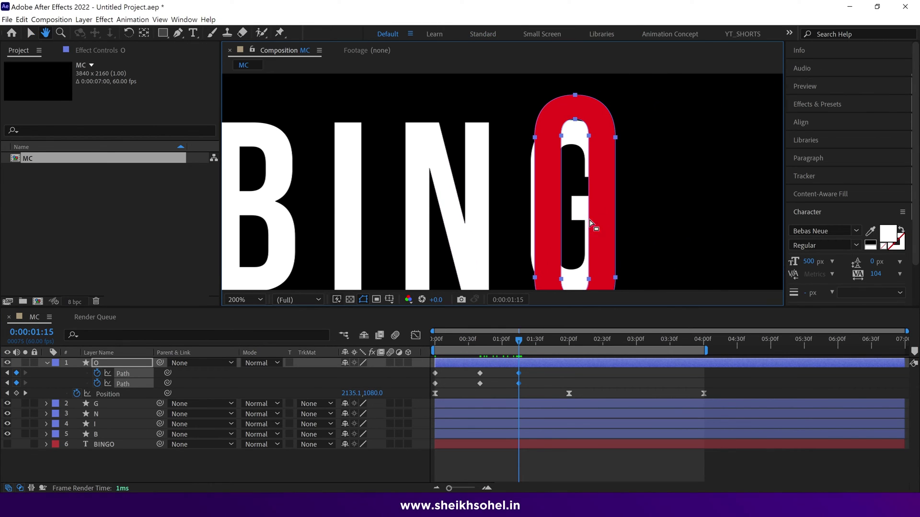
pyautogui.press('.')
pyautogui.moveTo(600, 191); pyautogui.dragTo(392, 221)
pyautogui.press(',')
pyautogui.press(',')
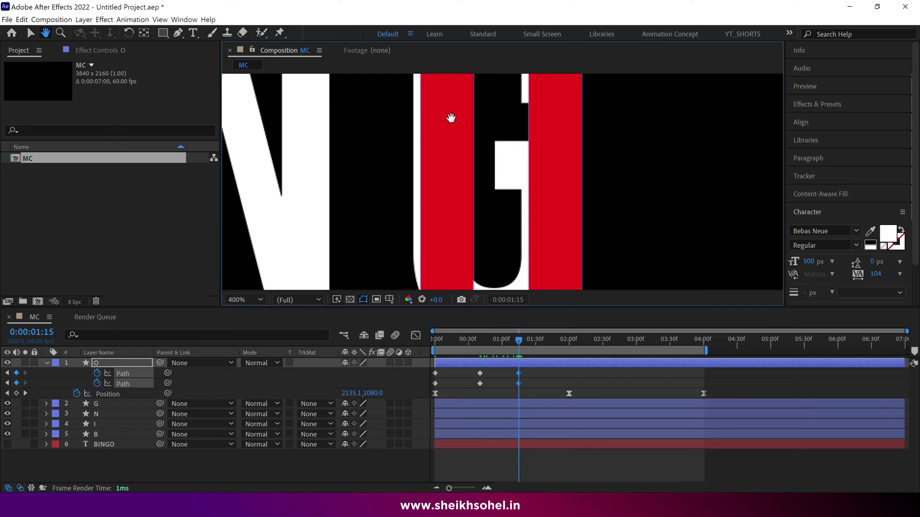
pyautogui.press('v')
pyautogui.press(',')
pyautogui.press(',')
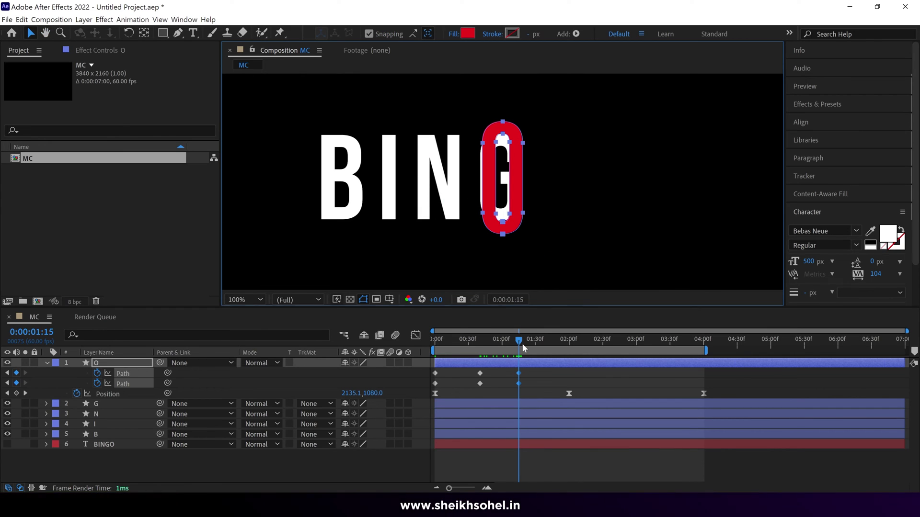
# Step: Paste the O's starting Path keyframes at 0:00:02:00 and preview the animation
pyautogui.moveTo(524, 347); pyautogui.dragTo(564, 362)
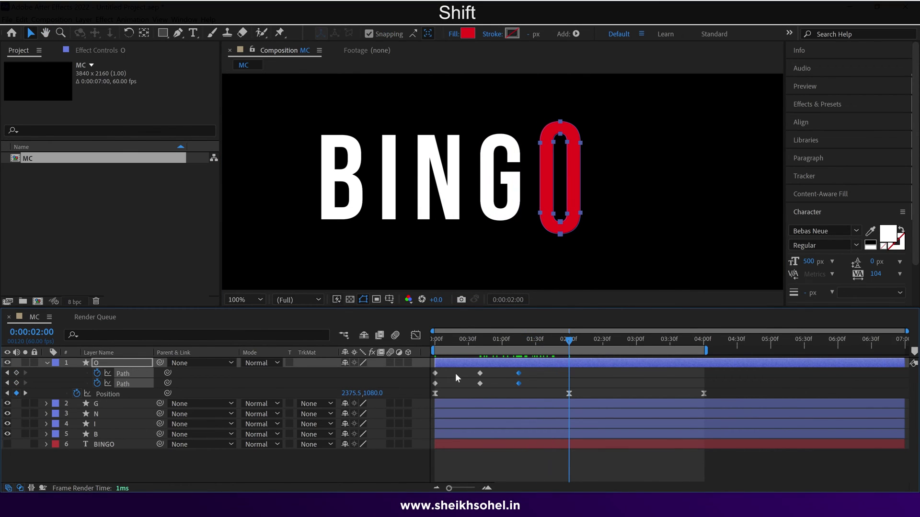
pyautogui.moveTo(434, 389); pyautogui.dragTo(434, 389)
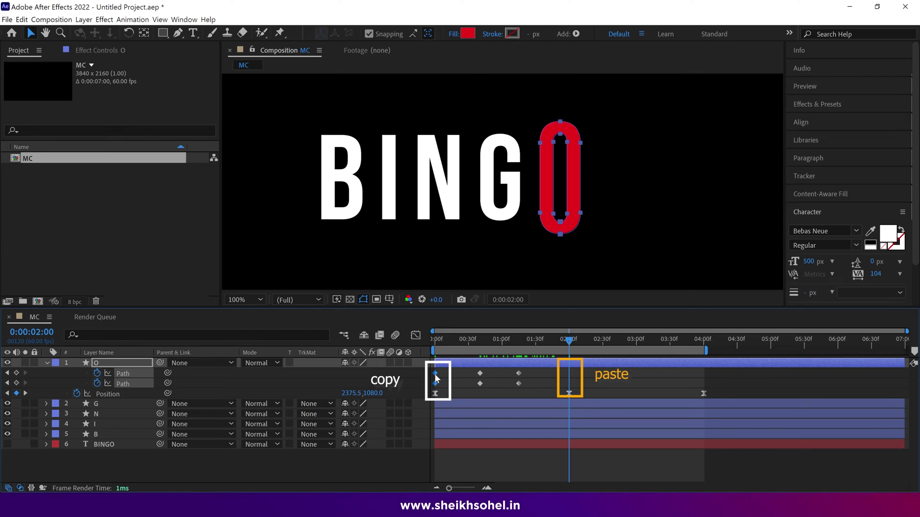
pyautogui.hotkey('ctrl', 'c')
pyautogui.hotkey('ctrl', 'v')
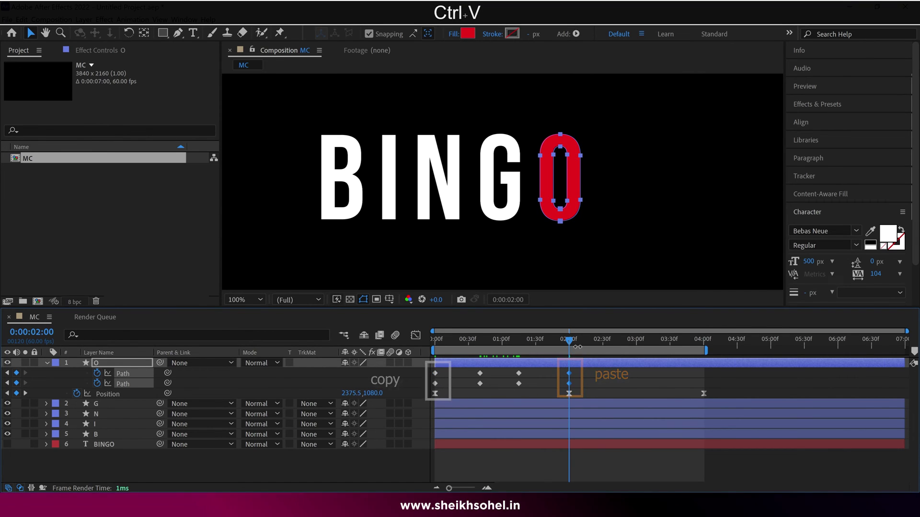
pyautogui.press('space')
pyautogui.scroll(-2, 496, 222)
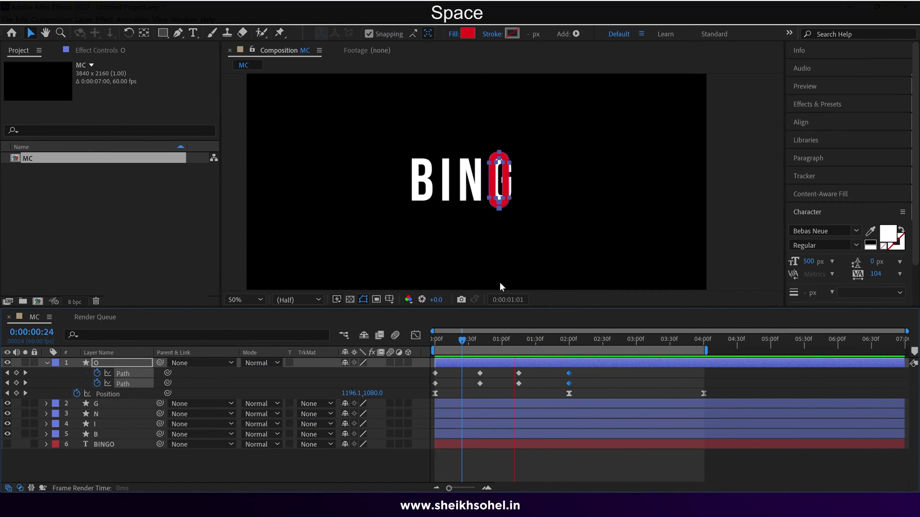
pyautogui.press('space')
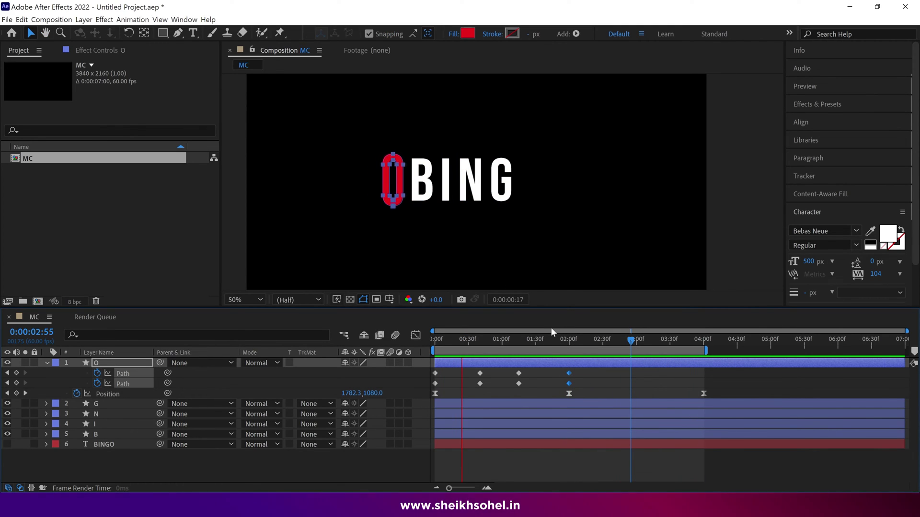
pyautogui.moveTo(530, 340); pyautogui.dragTo(510, 340)
pyautogui.click(477, 340)
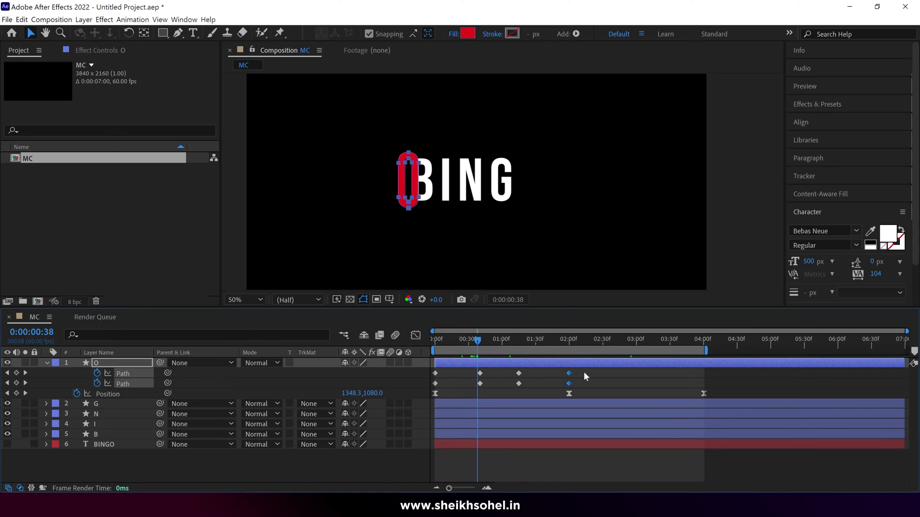
# Step: Apply Easy Ease to all of the O's Path keyframes
pyautogui.moveTo(584, 370); pyautogui.dragTo(447, 376)
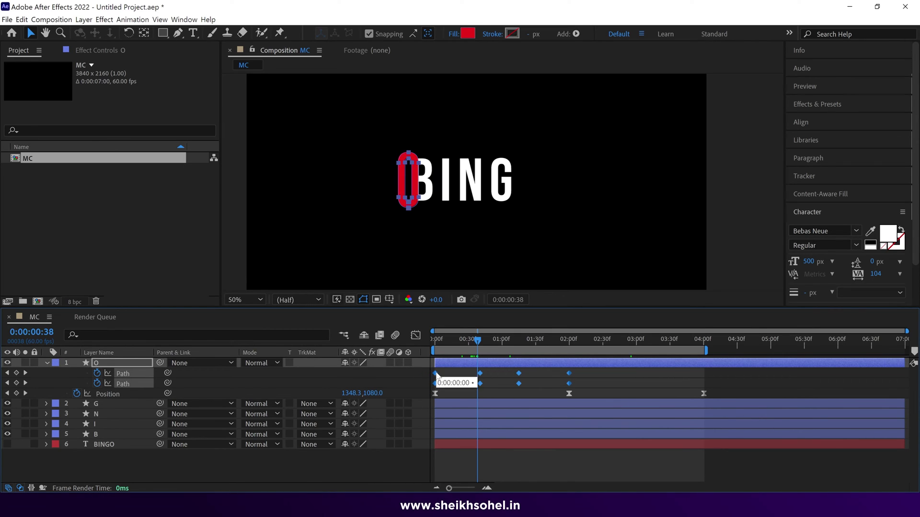
pyautogui.rightClick(436, 373)
pyautogui.moveTo(461, 368)
pyautogui.click(587, 399)
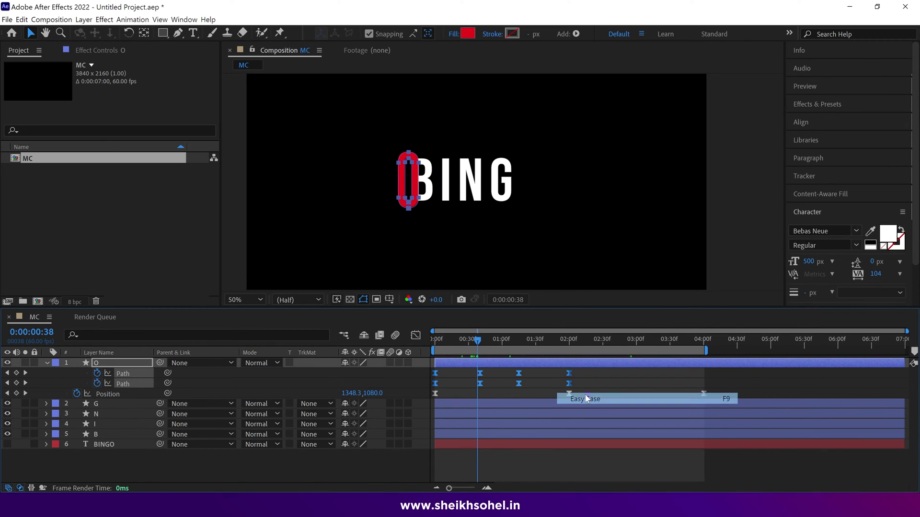
pyautogui.click(436, 341)
# Step: Pre-compose the G, N, I and B layers into a composition named 'bing', moving all attributes
pyautogui.click(47, 363)
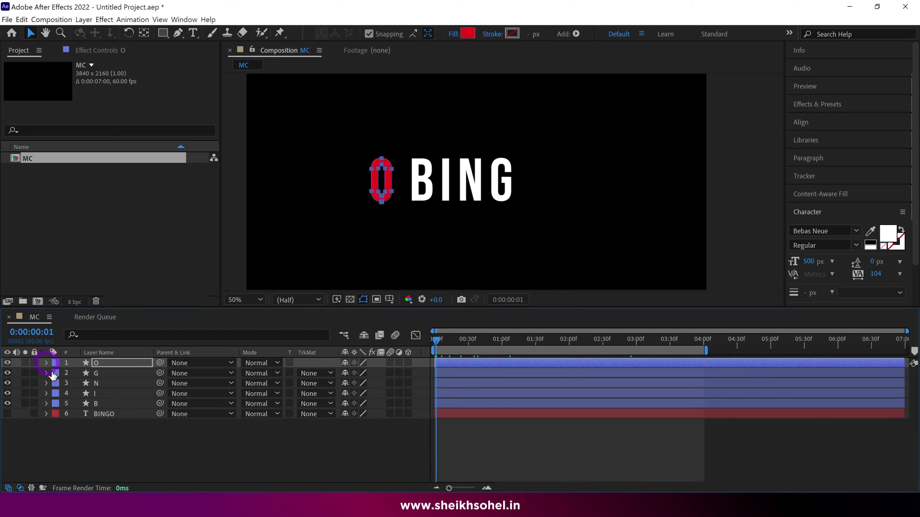
pyautogui.click(110, 375)
pyautogui.keyDown('shift'); pyautogui.click(99, 403); pyautogui.keyUp('shift')
pyautogui.rightClick(110, 392)
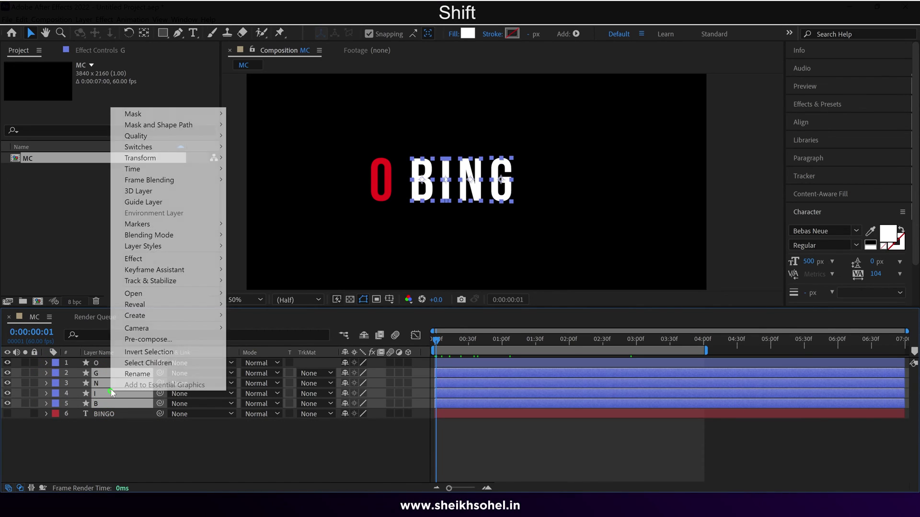
pyautogui.click(132, 338)
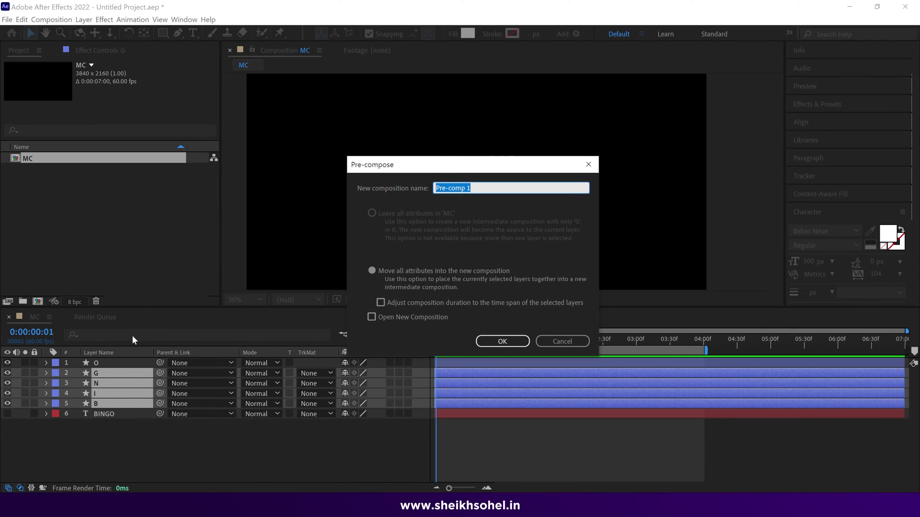
pyautogui.write('bing')
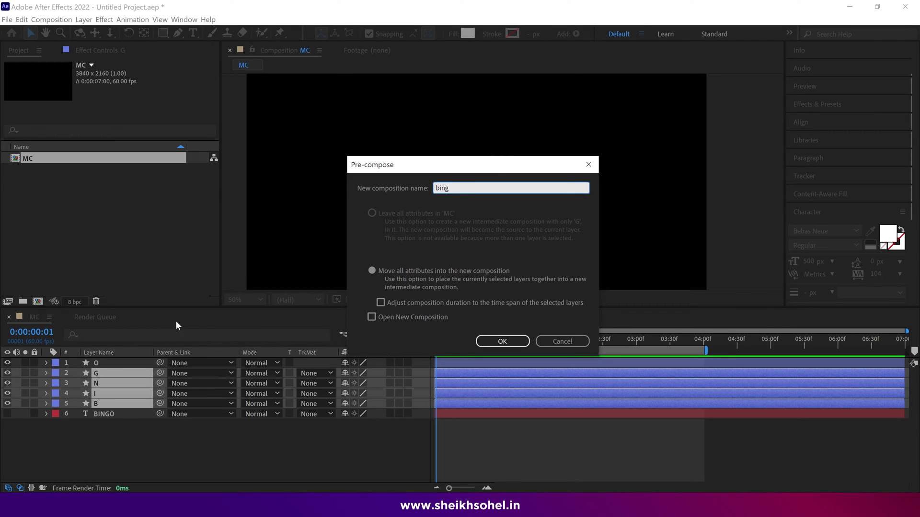
pyautogui.click(372, 271)
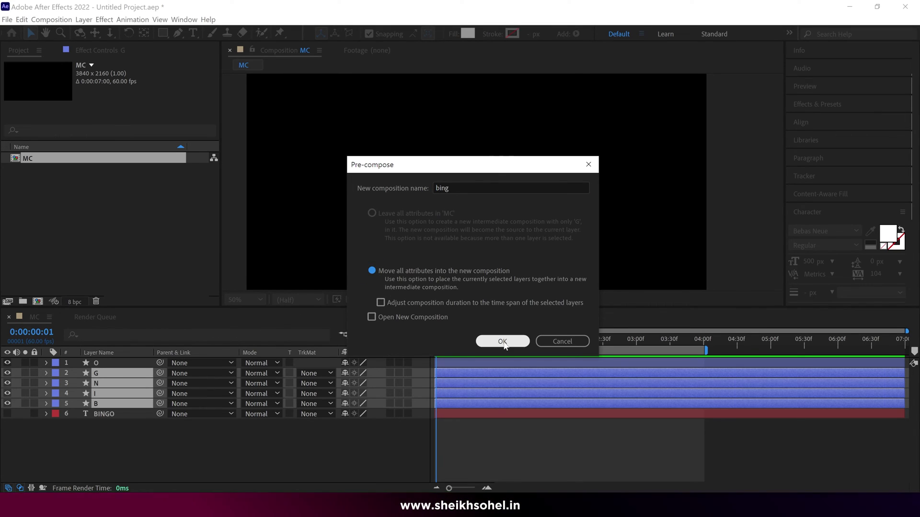
pyautogui.click(502, 342)
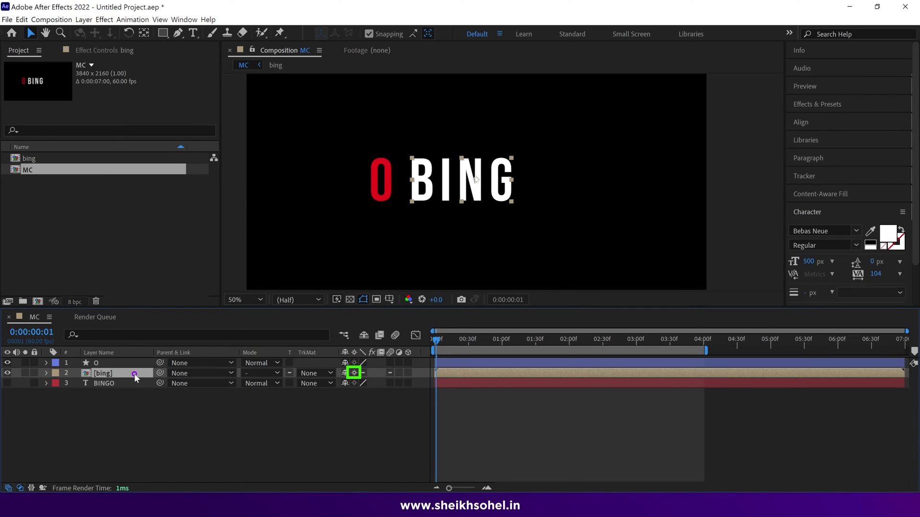
# Step: Move the time to the O's final keyframes at 0:00:02:00 and deselect all layers
pyautogui.click(458, 360)
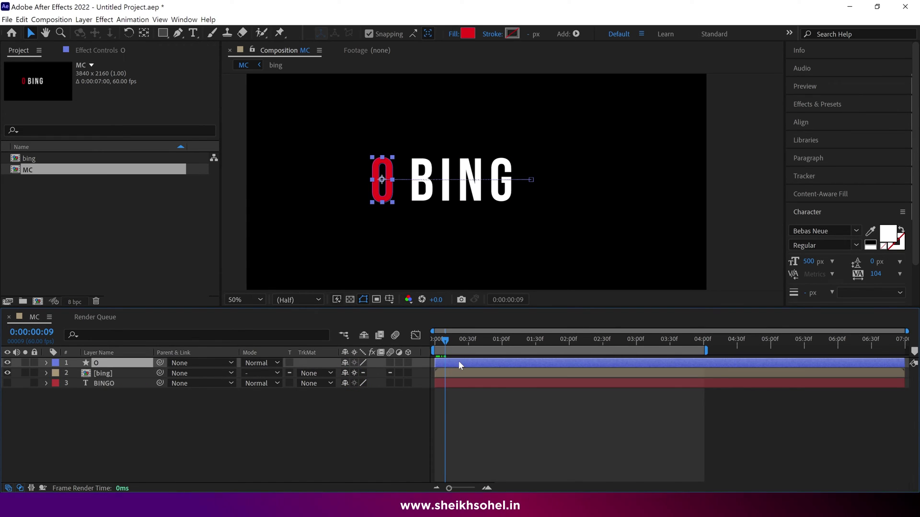
pyautogui.press('u')
pyautogui.click(512, 340)
pyautogui.moveTo(523, 346); pyautogui.dragTo(567, 349)
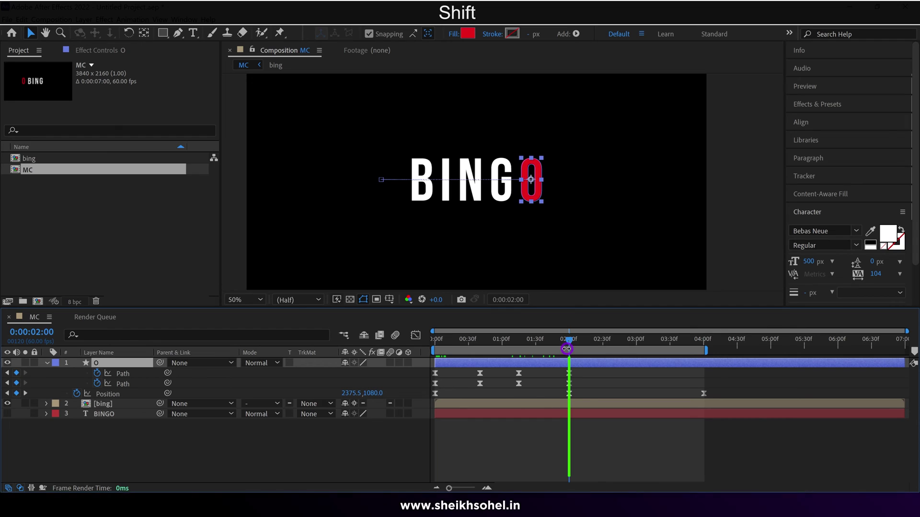
pyautogui.scroll(2, 530, 233)
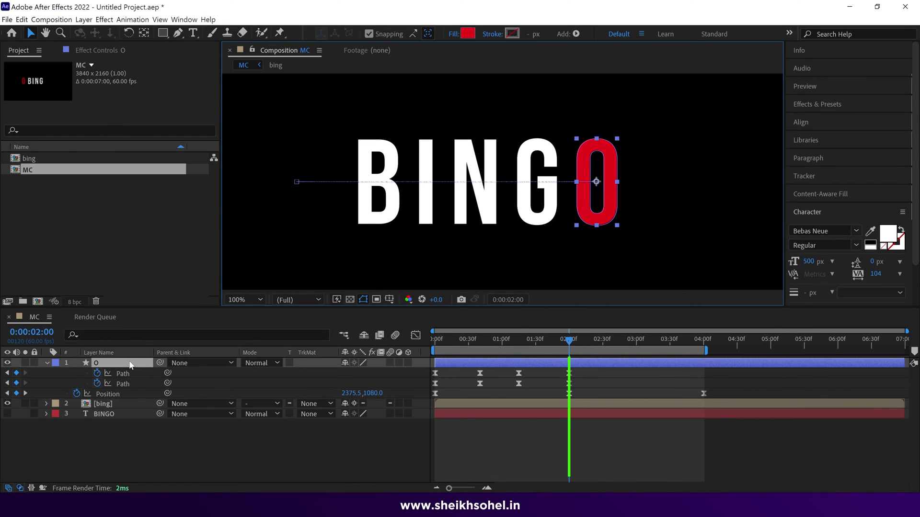
pyautogui.hotkey('ctrl', 'shift', 'a')
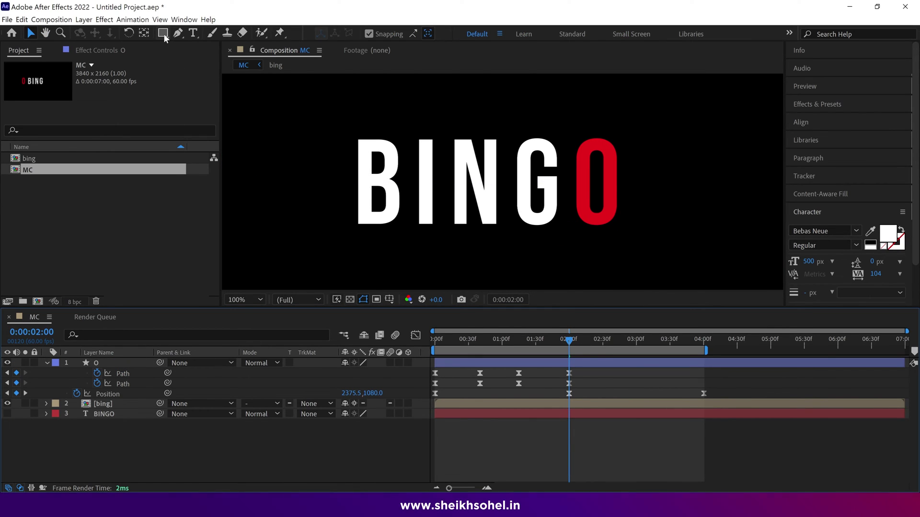
# Step: Choose the Rectangle tool with a solid purple fill and stroke set to None
pyautogui.click(164, 34)
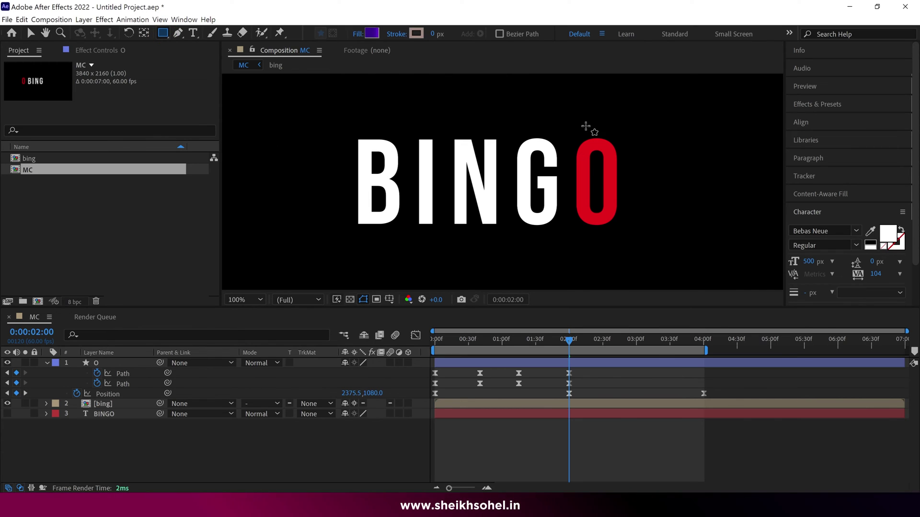
pyautogui.click(358, 34)
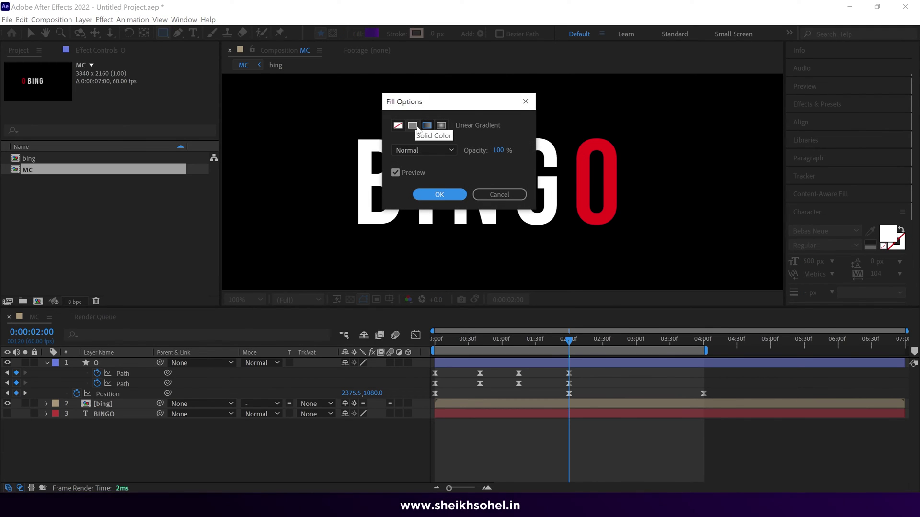
pyautogui.click(425, 196)
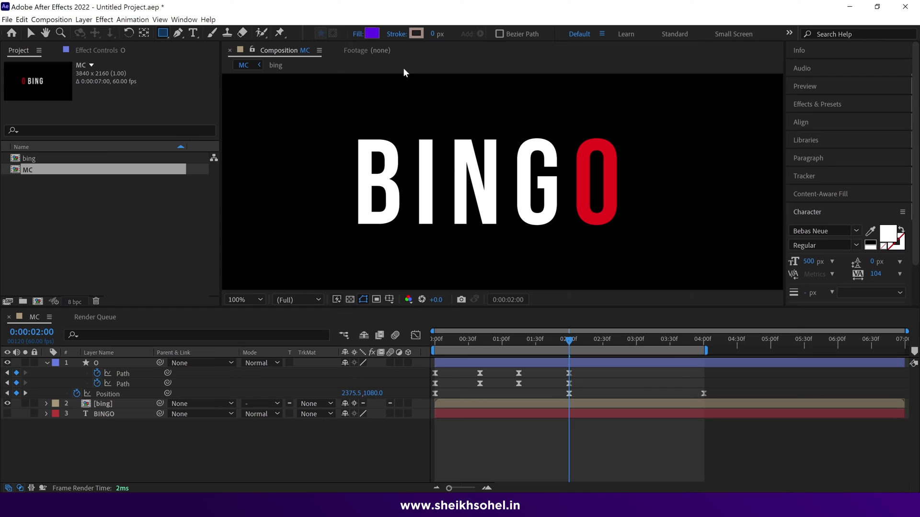
pyautogui.click(399, 38)
pyautogui.click(398, 125)
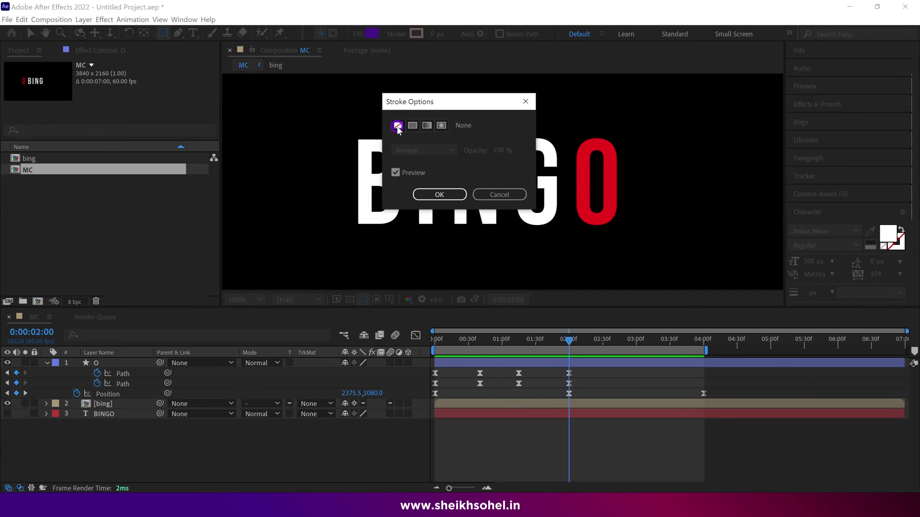
pyautogui.click(427, 194)
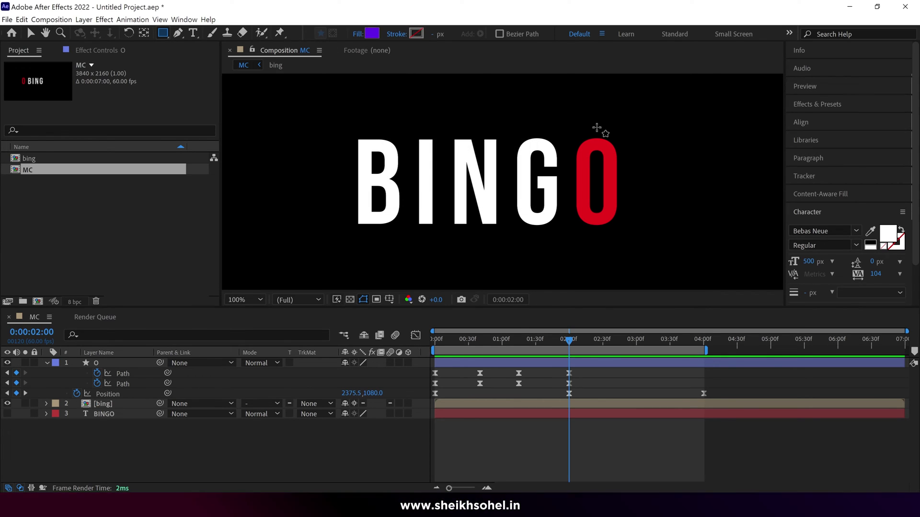
# Step: Draw a purple rectangle over BING reaching the O's left side
pyautogui.moveTo(595, 126); pyautogui.dragTo(328, 240)
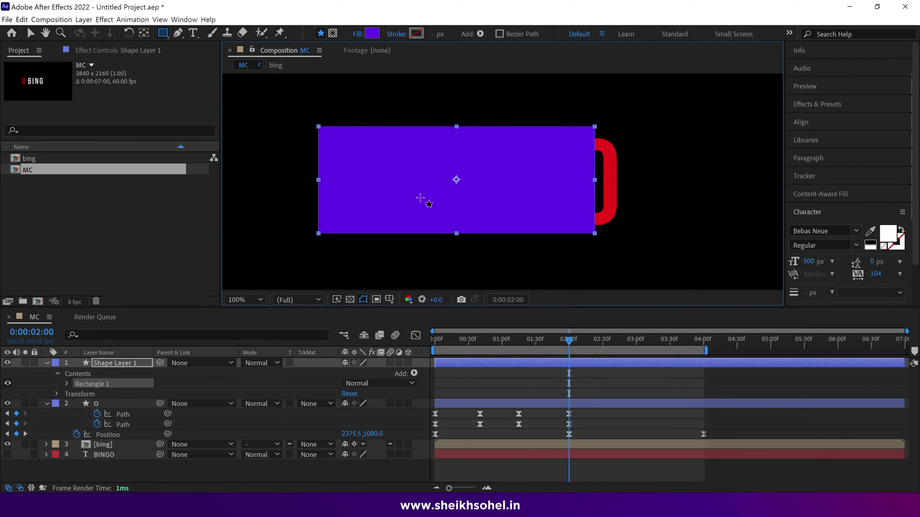
pyautogui.press('v')
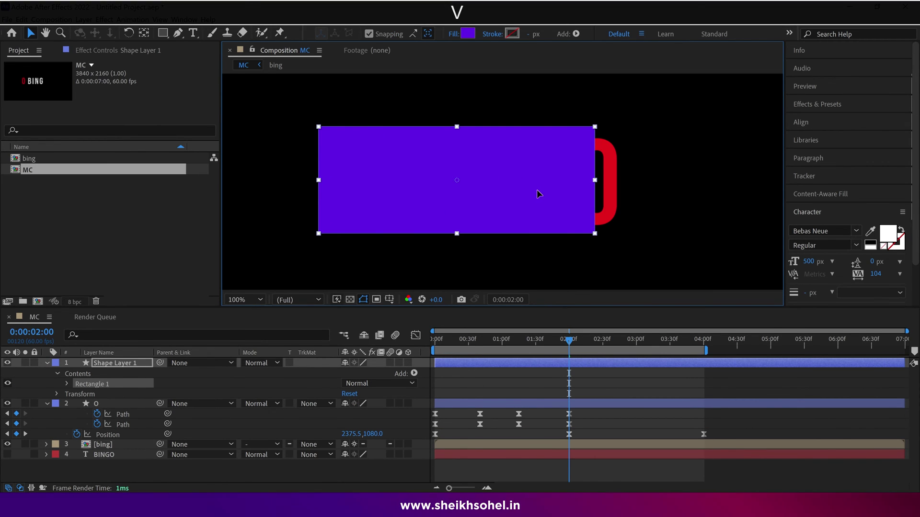
pyautogui.click(154, 363)
# Step: Nudge the rectangle with Shift+arrow keys until its right edge touches the O
pyautogui.hotkey('shift', 'Left')
pyautogui.hotkey('shift', 'Left')
pyautogui.hotkey('shift', 'Left')
pyautogui.hotkey('shift', 'Left')
pyautogui.hotkey('shift', 'Left')
pyautogui.hotkey('shift', 'Left')
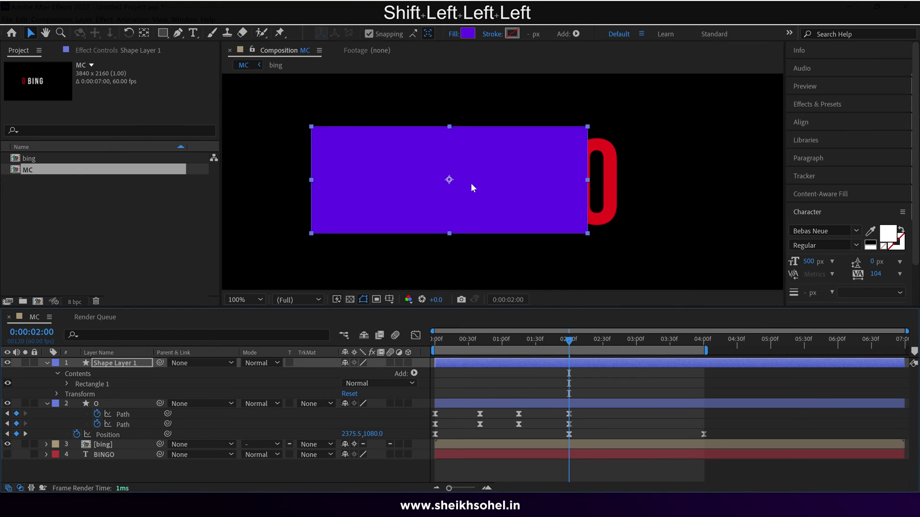
pyautogui.hotkey('shift', 'Left')
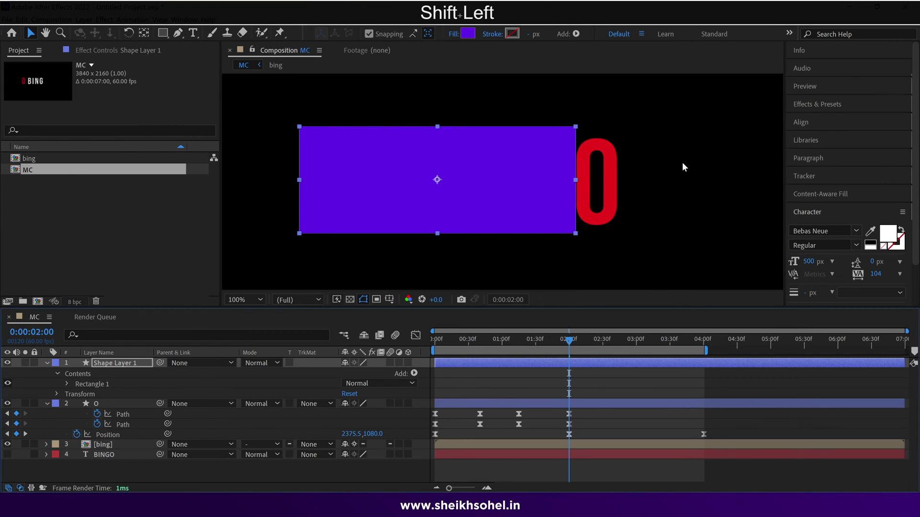
pyautogui.scroll(1, 682, 162)
pyautogui.press('`')
pyautogui.scroll(1, 461, 211)
pyautogui.hotkey('shift', 'Right')
pyautogui.hotkey('shift', 'Right')
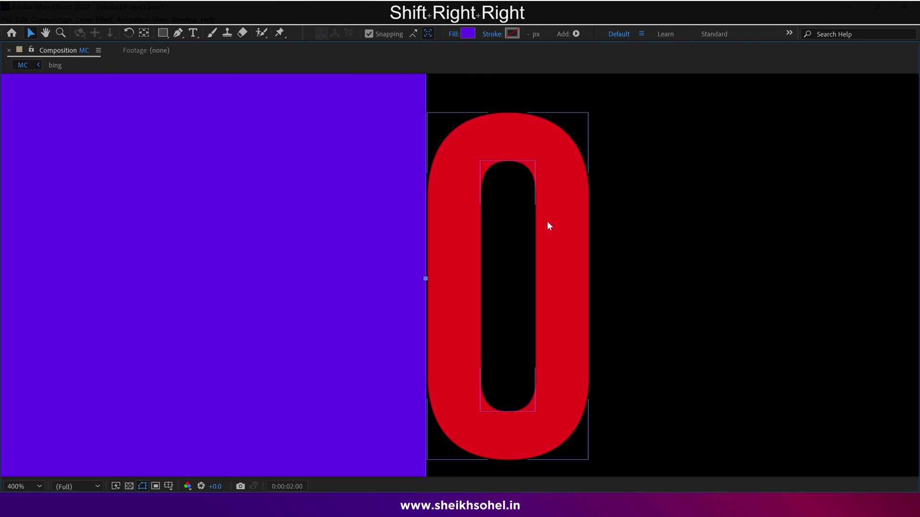
pyautogui.scroll(-1, 483, 212)
pyautogui.press('`')
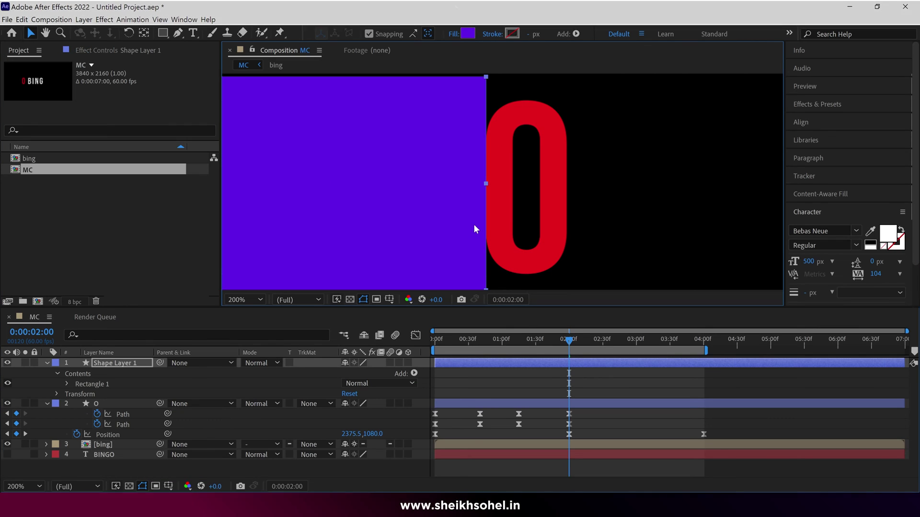
# Step: Convert Rectangle Path 1 of the purple shape to a Bezier path
pyautogui.click(66, 384)
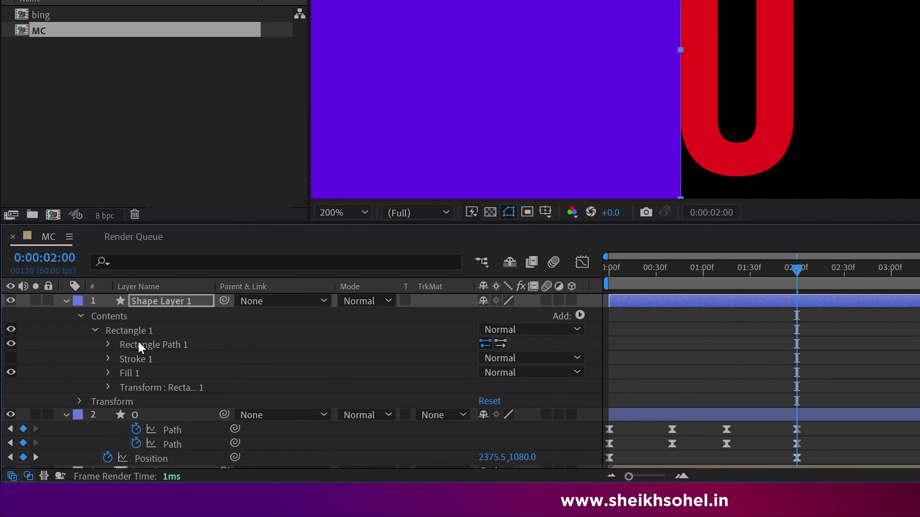
pyautogui.rightClick(138, 343)
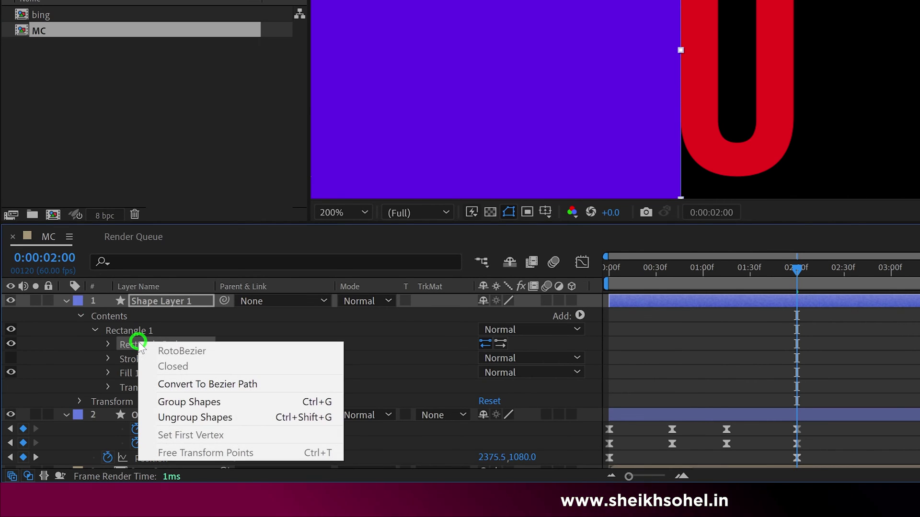
pyautogui.click(160, 384)
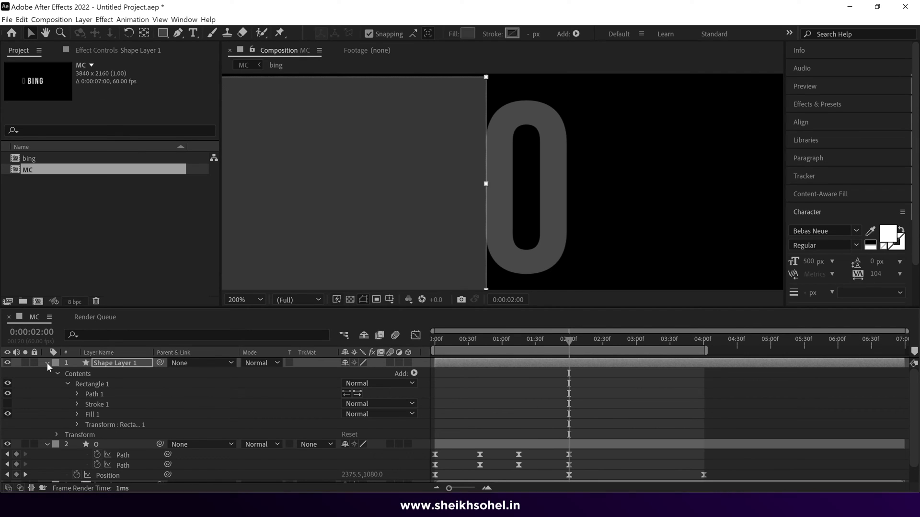
pyautogui.click(47, 363)
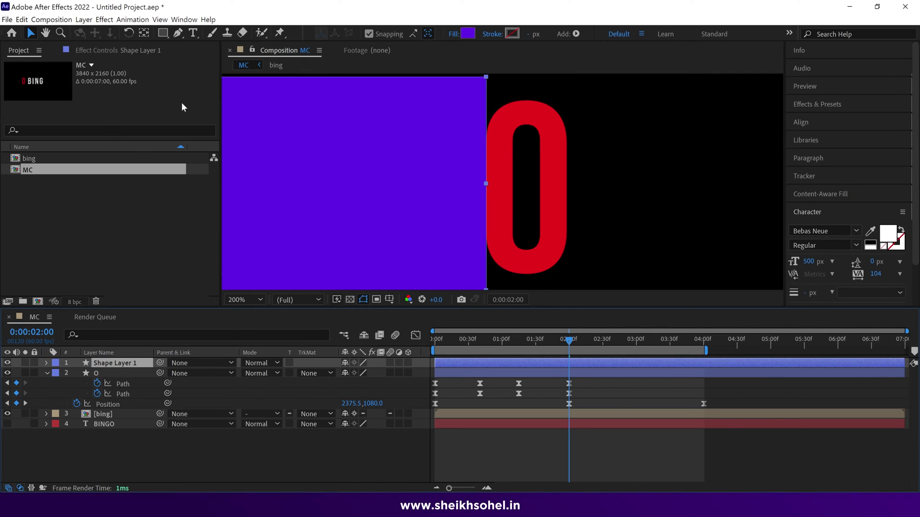
pyautogui.click(177, 33)
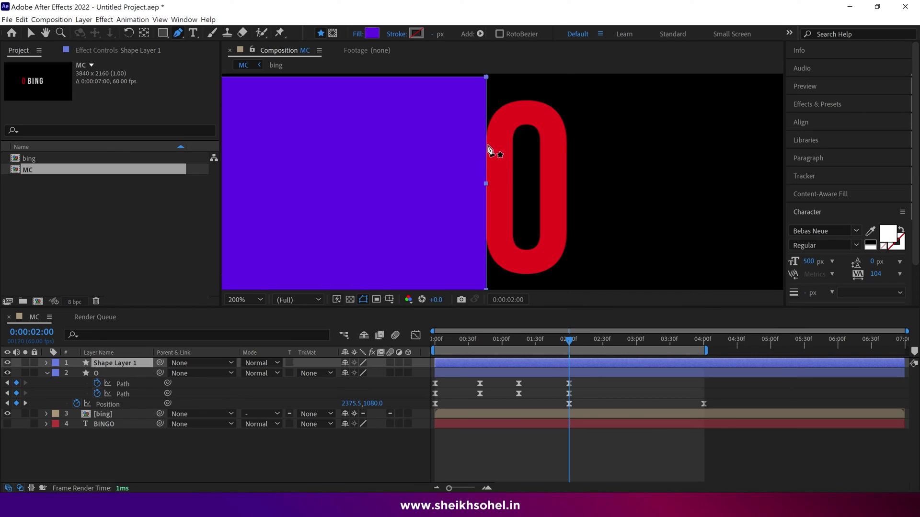
pyautogui.press('`')
pyautogui.press('.')
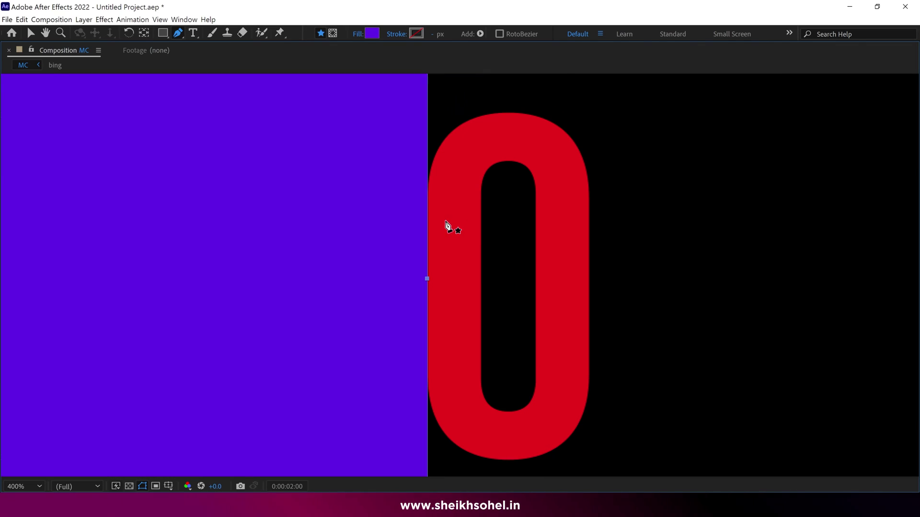
# Step: Add a point and pull the shape's right corners onto the O's top and base, curving to follow it
pyautogui.click(427, 189)
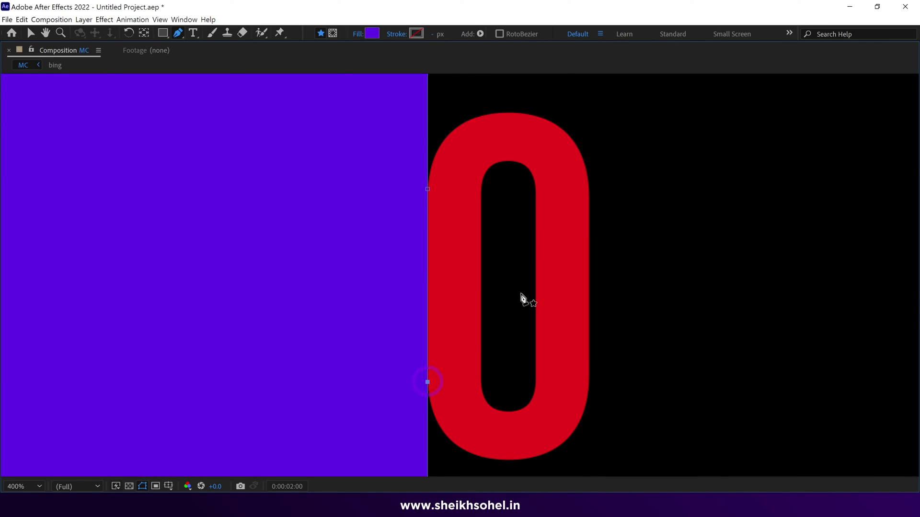
pyautogui.scroll(3, 478, 239)
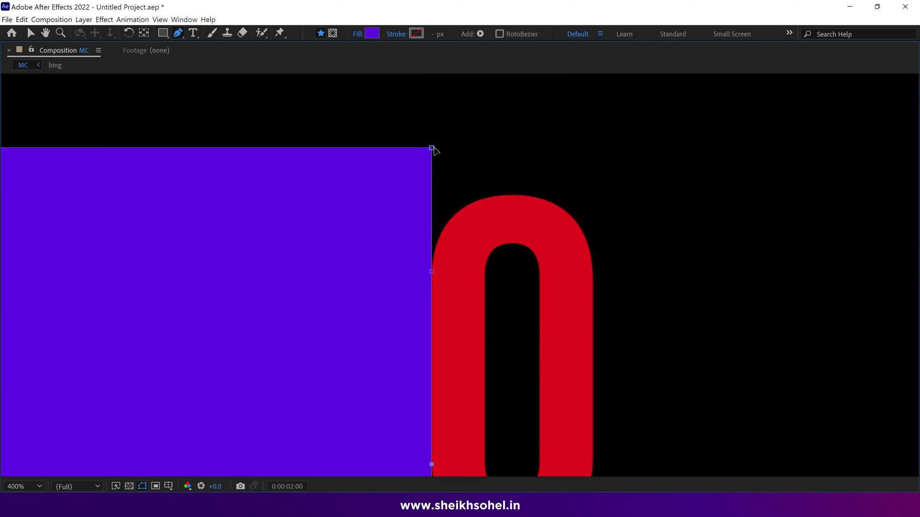
pyautogui.moveTo(433, 151); pyautogui.dragTo(889, 100)
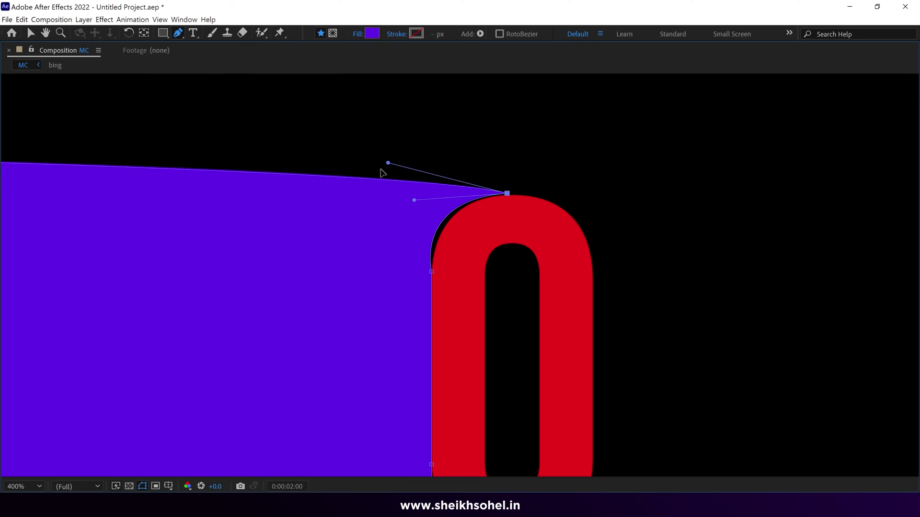
pyautogui.moveTo(382, 173); pyautogui.dragTo(343, 193)
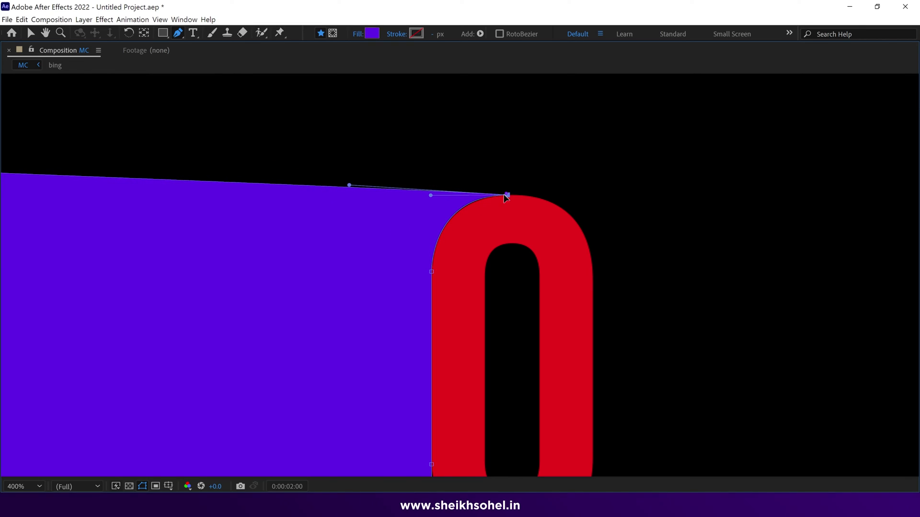
pyautogui.scroll(-5, 432, 288)
pyautogui.moveTo(416, 400); pyautogui.dragTo(271, 375)
pyautogui.scroll(2, 454, 279)
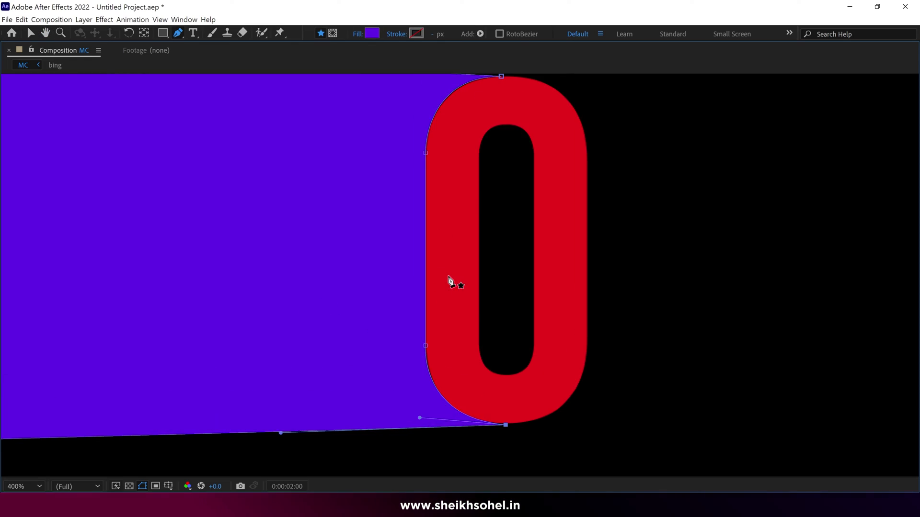
pyautogui.scroll(-4, 441, 287)
# Step: Rename Shape Layer 1 to 'REVEAL'
pyautogui.scroll(-1, 505, 283)
pyautogui.press('`')
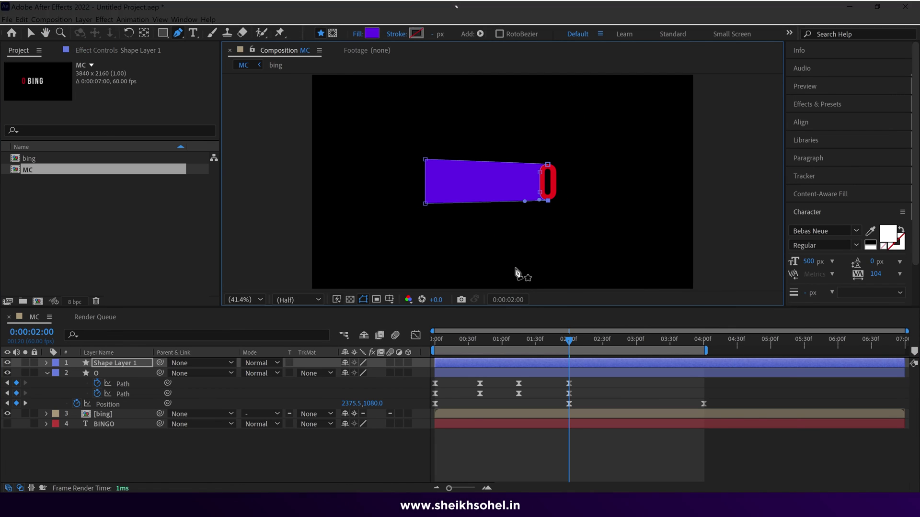
pyautogui.press('v')
pyautogui.click(130, 363)
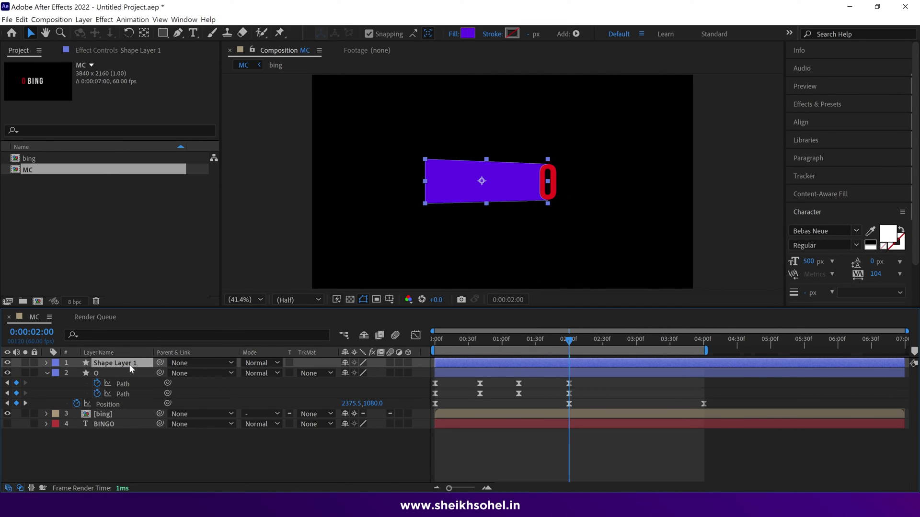
pyautogui.press('Return')
pyautogui.press('capslock')
pyautogui.write('REVEAL')
pyautogui.press('Return')
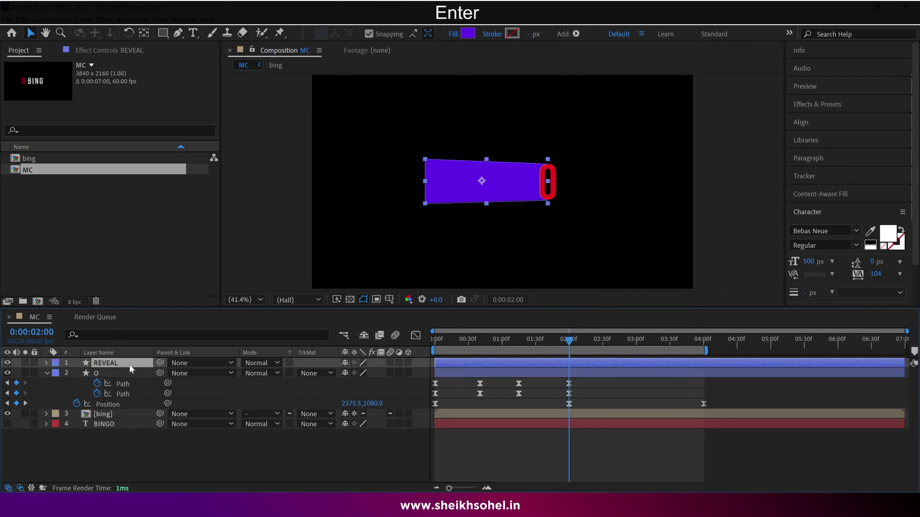
# Step: Give REVEAL a yellow label, hide it, and move it below the O layer
pyautogui.click(56, 364)
pyautogui.click(81, 214)
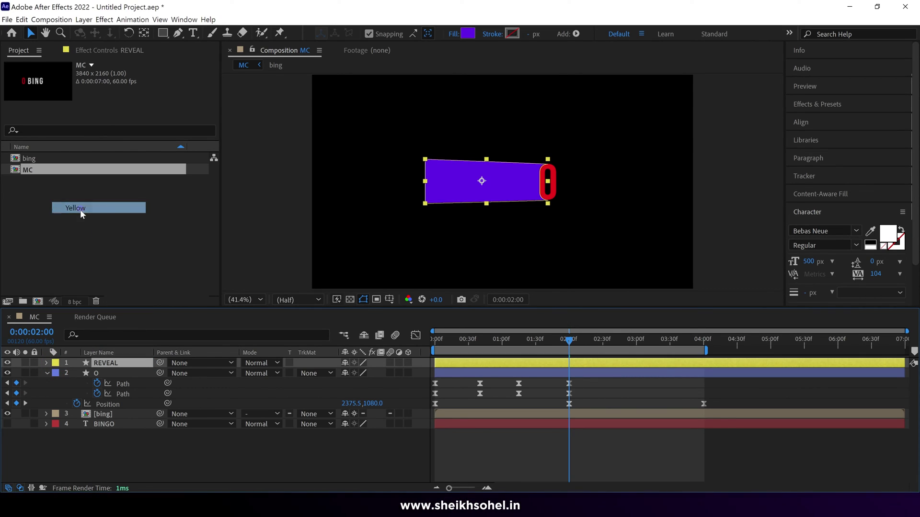
pyautogui.click(8, 363)
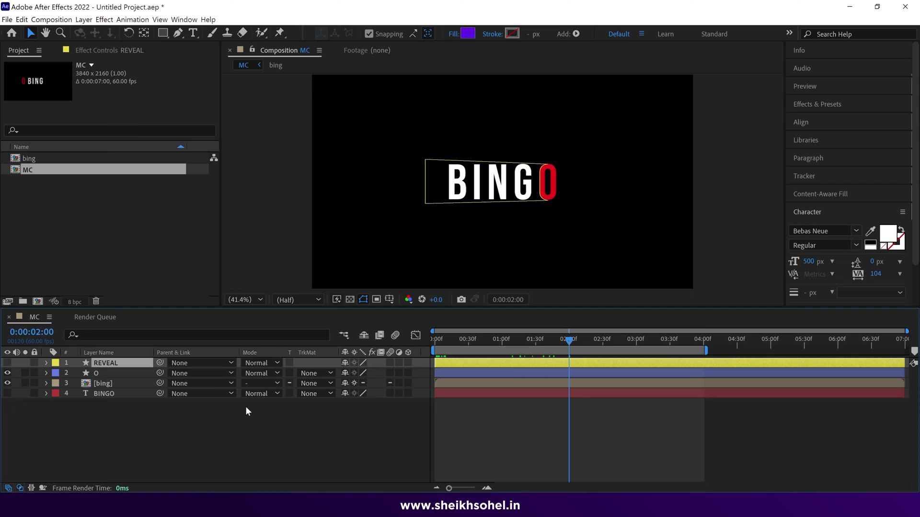
pyautogui.moveTo(119, 362); pyautogui.dragTo(118, 379)
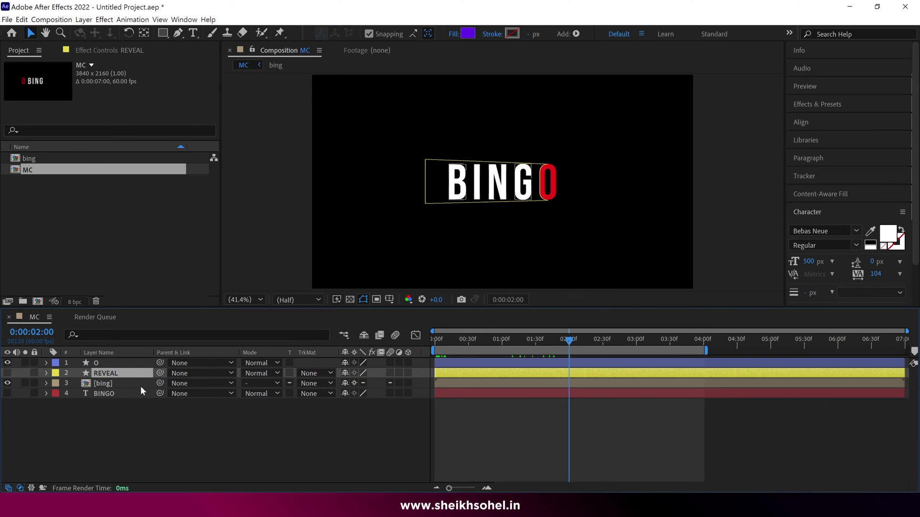
# Step: Set bing's track matte to Alpha Matte "REVEAL" and parent REVEAL to the O layer
pyautogui.click(139, 385)
pyautogui.click(307, 383)
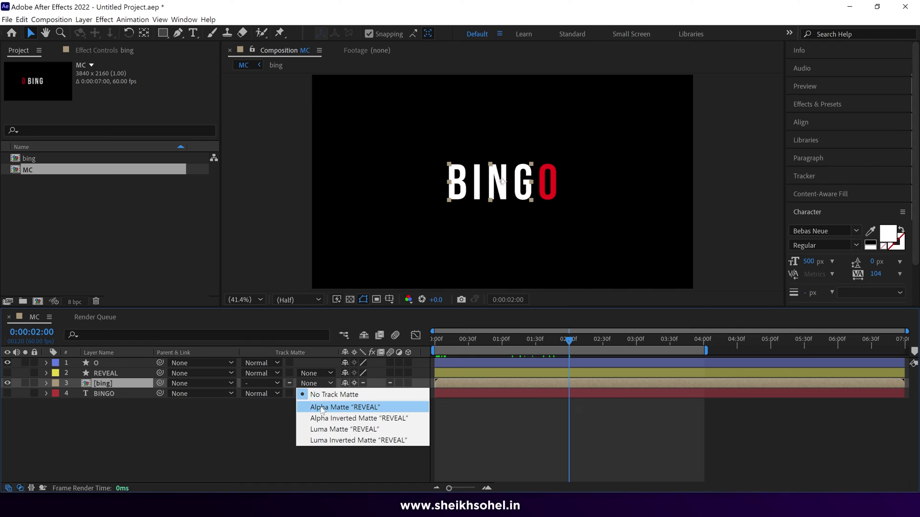
pyautogui.click(321, 408)
pyautogui.click(126, 373)
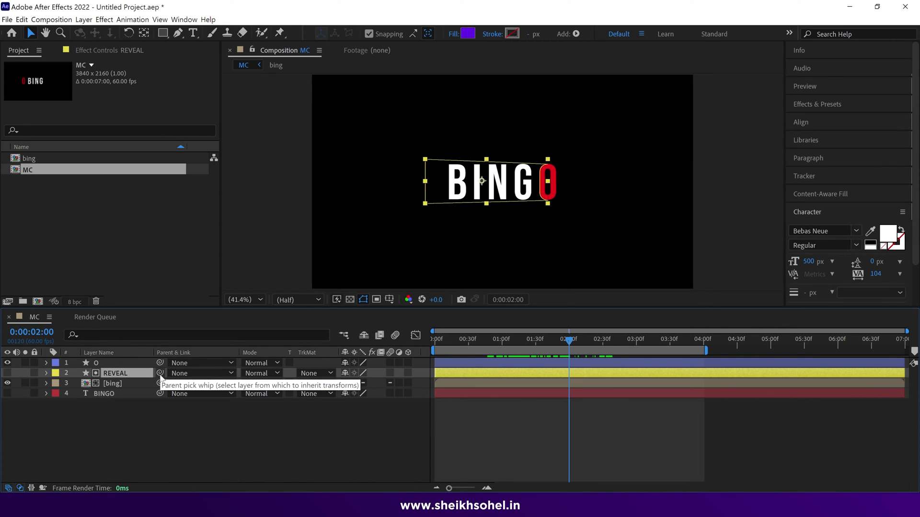
pyautogui.moveTo(123, 367); pyautogui.dragTo(120, 368)
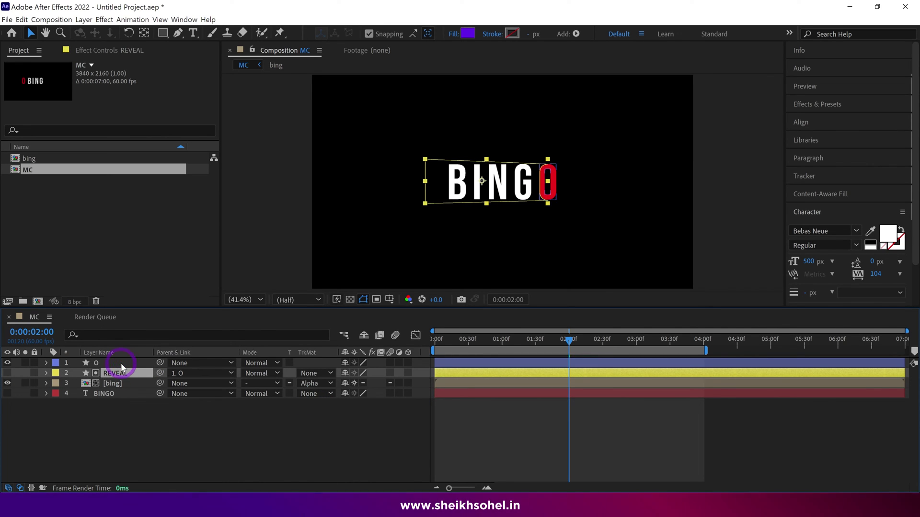
# Step: Scrub to about two seconds, play a preview of the reveal, then return to the first frame
pyautogui.moveTo(565, 341); pyautogui.dragTo(481, 339)
pyautogui.moveTo(538, 348)
pyautogui.mouseDown()
pyautogui.moveTo(467, 346)
pyautogui.moveTo(533, 352)
pyautogui.mouseUp()
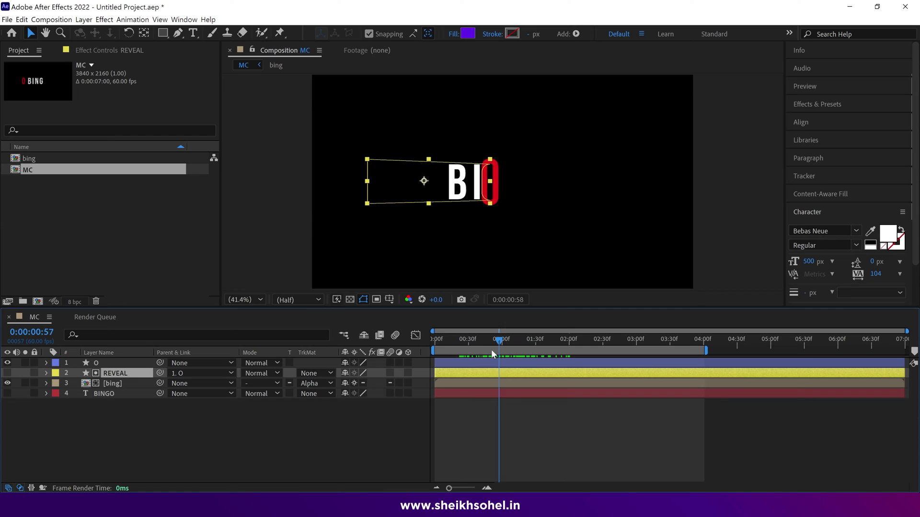
pyautogui.moveTo(470, 354); pyautogui.dragTo(580, 358)
pyautogui.press('space')
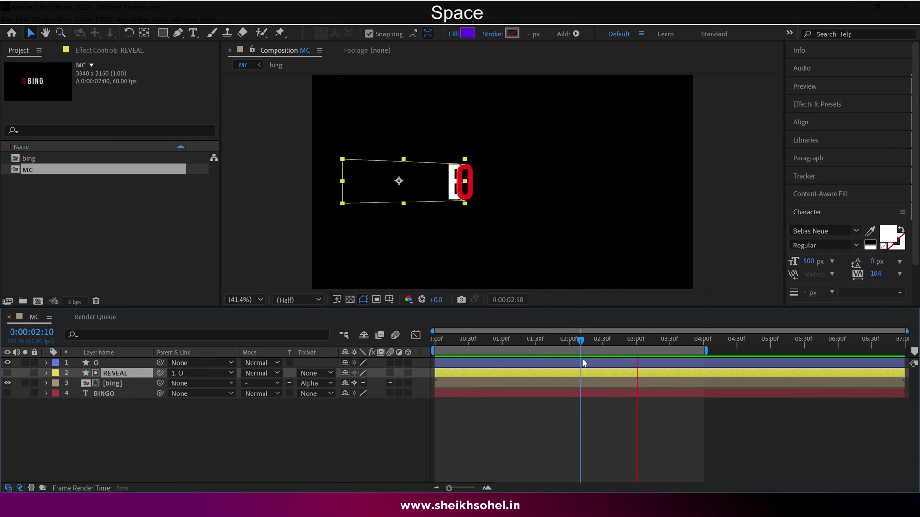
pyautogui.press('space')
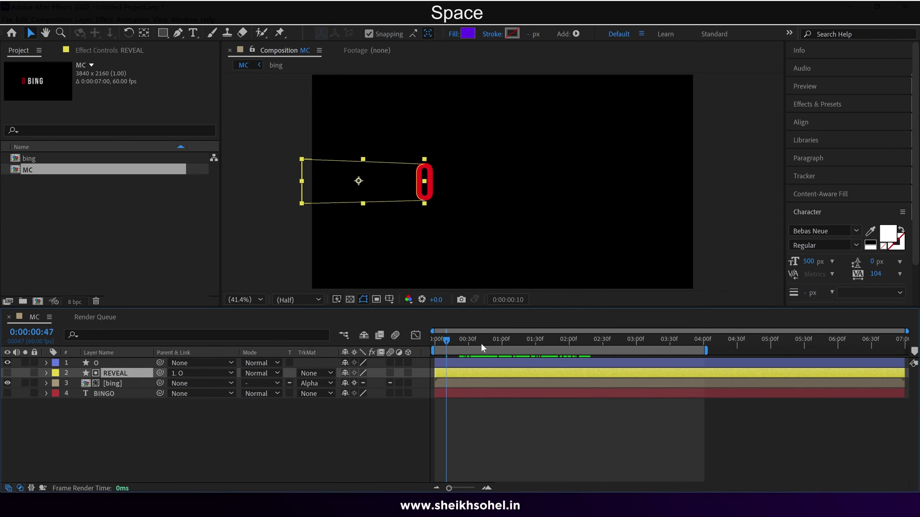
pyautogui.click(430, 345)
pyautogui.hotkey('ctrl', 'a')
# Step: Trim the O, REVEAL, bing and BINGO layers to begin at 0:00:02:00, then collapse O's properties
pyautogui.press('u')
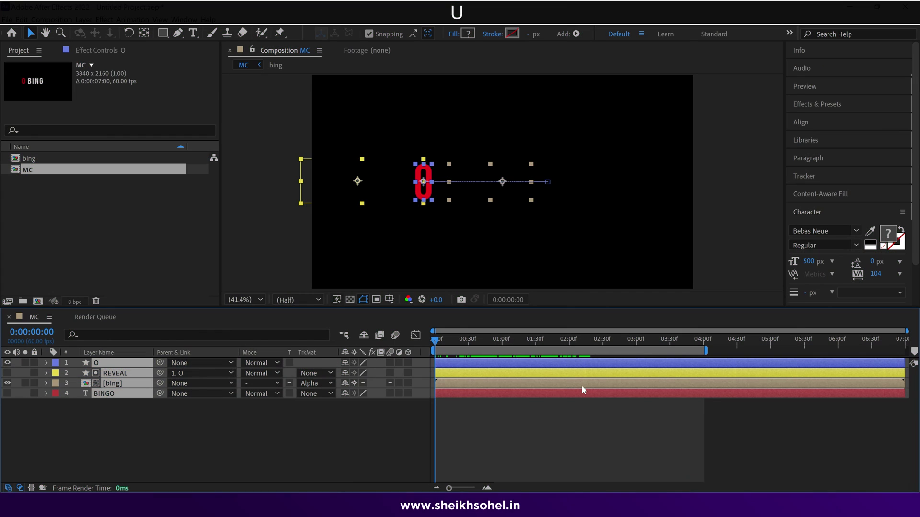
pyautogui.press('u')
pyautogui.keyDown('shift'); pyautogui.click(569, 343); pyautogui.keyUp('shift')
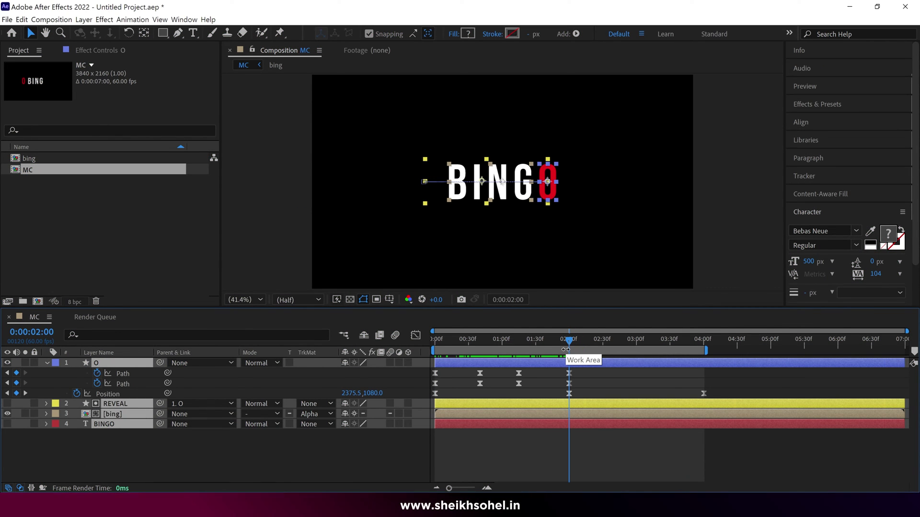
pyautogui.press('u')
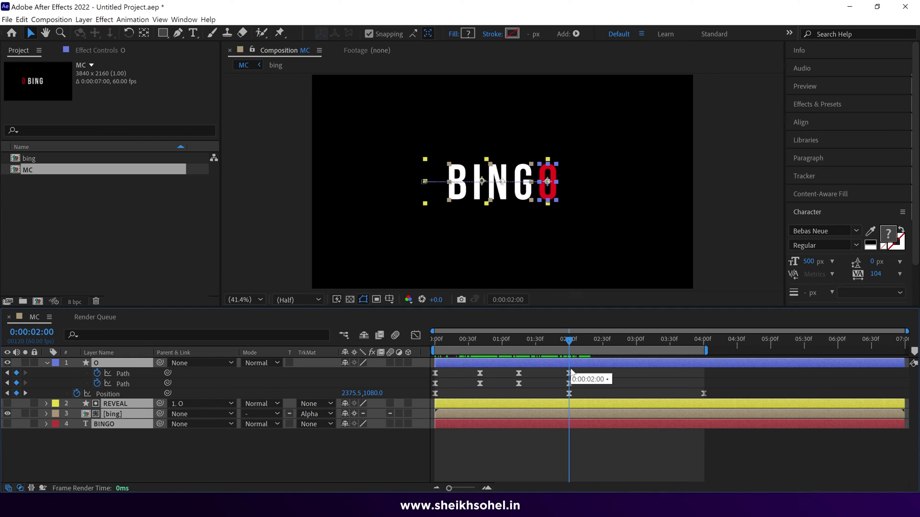
pyautogui.hotkey('alt', '[')
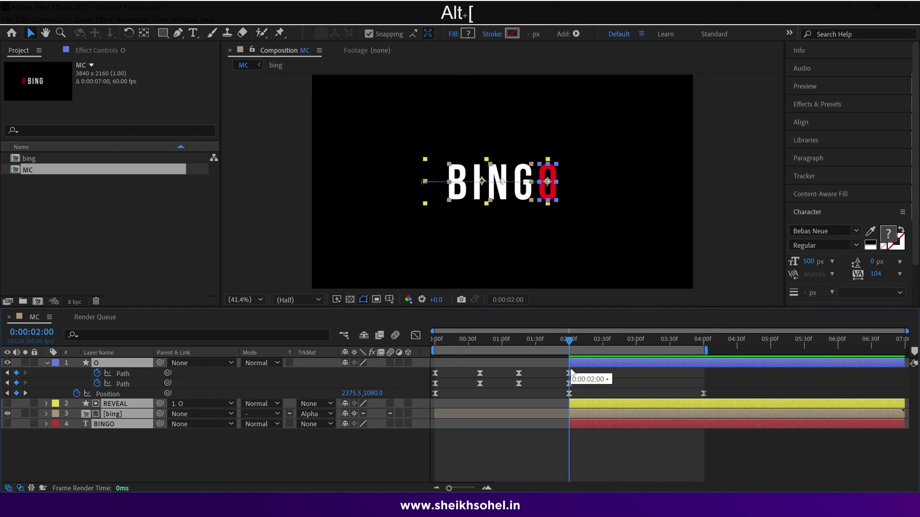
pyautogui.click(47, 363)
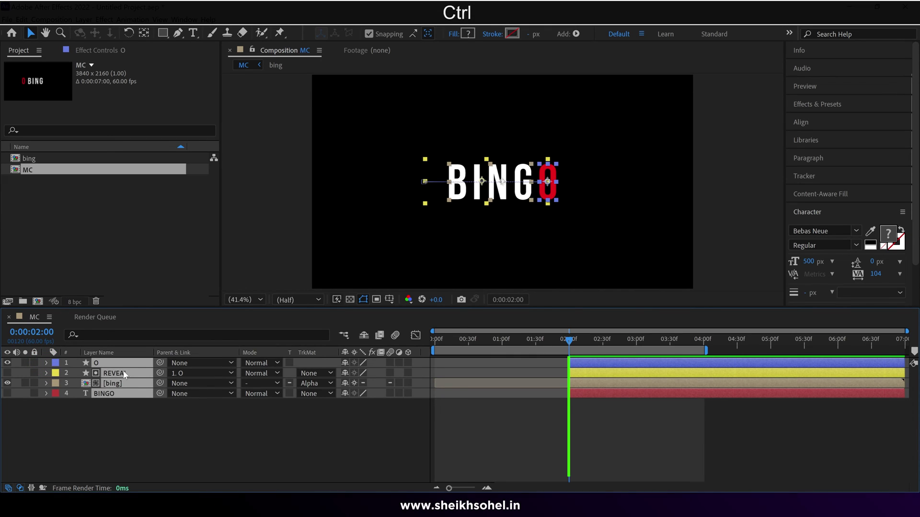
# Step: Duplicate the four layers, stack the copies above the originals, and give them a pink label
pyautogui.hotkey('ctrl', 'd')
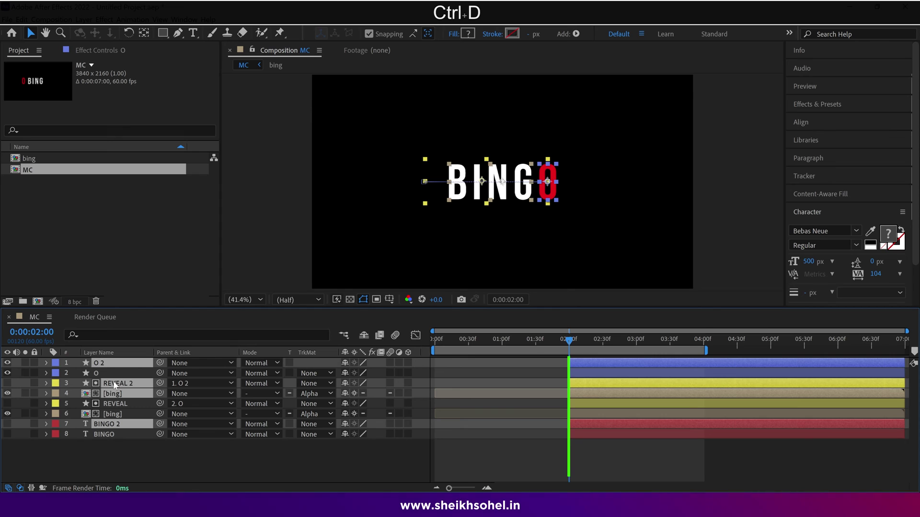
pyautogui.moveTo(115, 383); pyautogui.dragTo(109, 370)
pyautogui.click(54, 373)
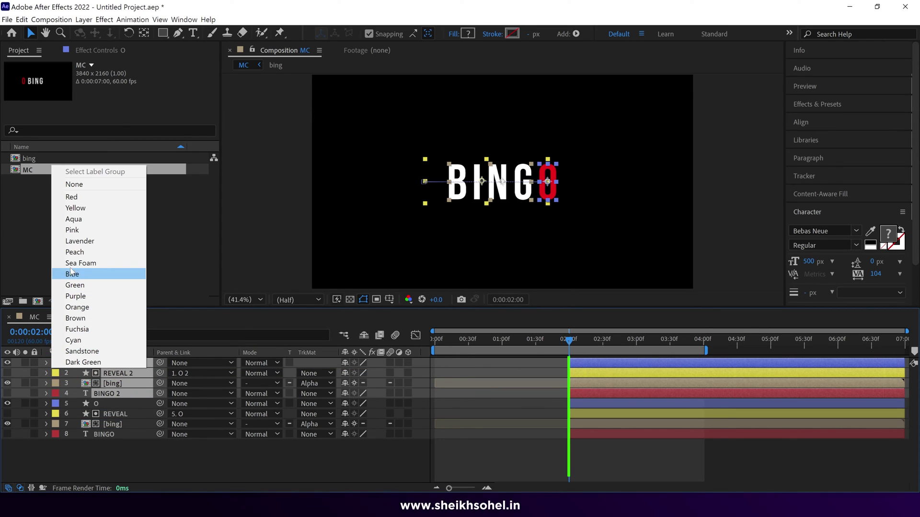
pyautogui.click(75, 239)
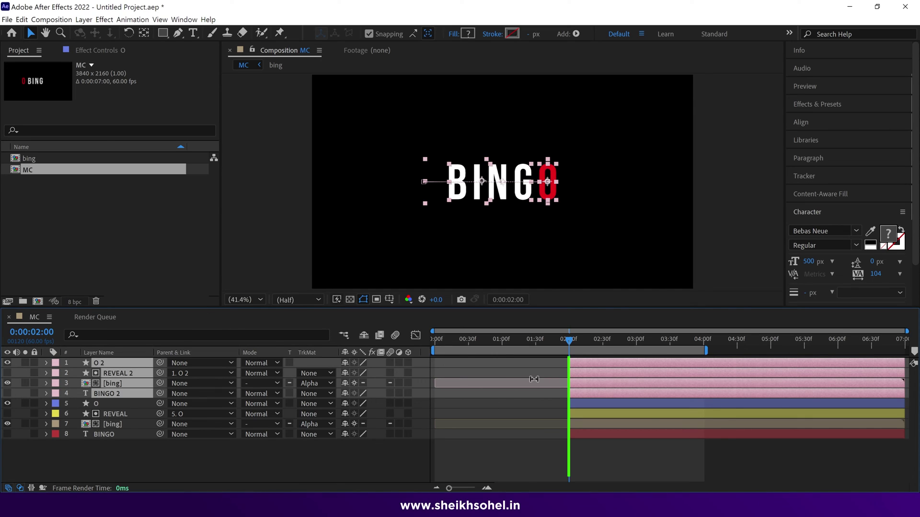
# Step: Trim the copies to run from 0:00 to 0:00:02:00, then deselect them
pyautogui.moveTo(520, 340); pyautogui.dragTo(421, 341)
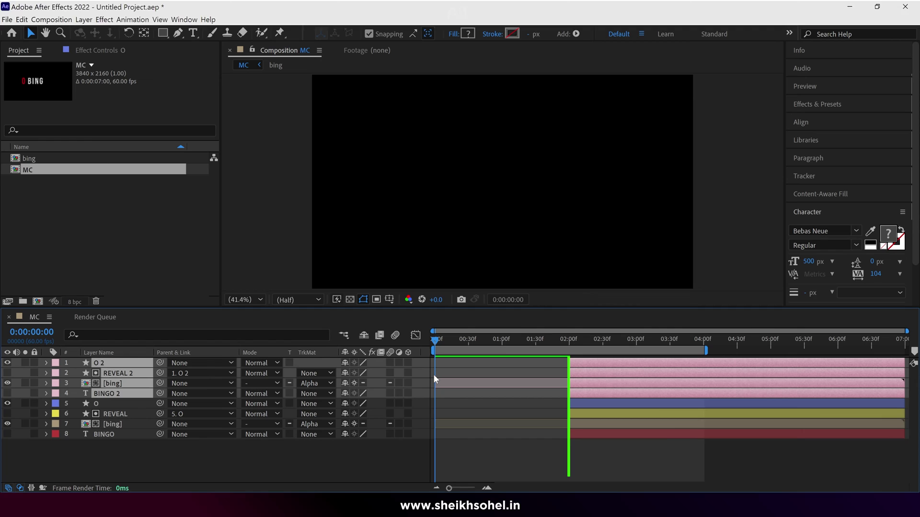
pyautogui.hotkey('alt', '[')
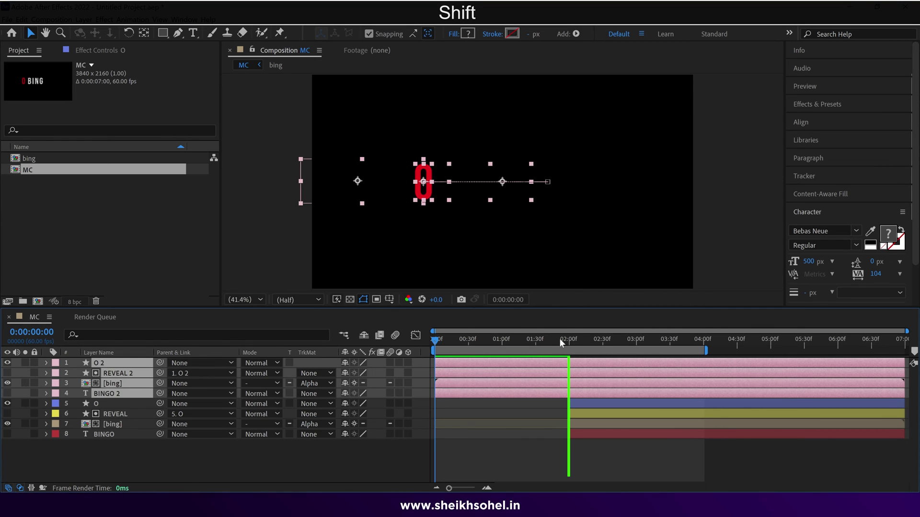
pyautogui.moveTo(559, 340); pyautogui.dragTo(566, 345)
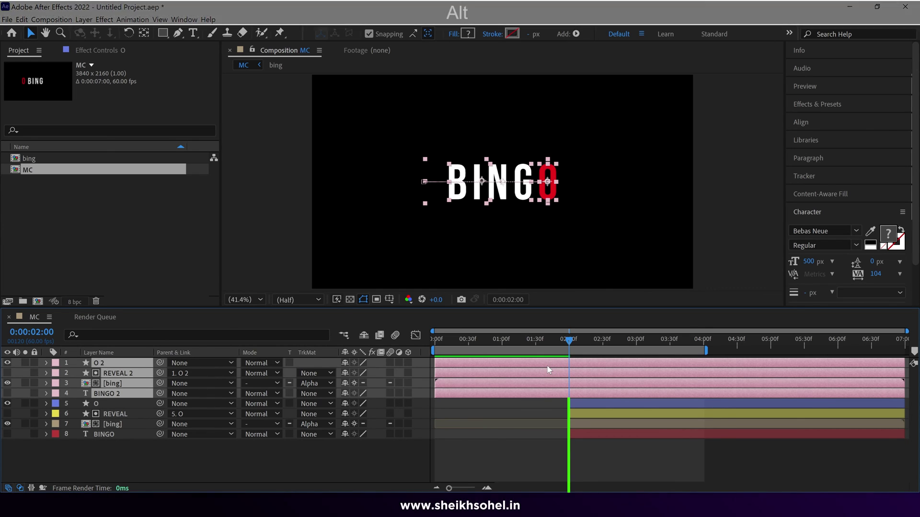
pyautogui.hotkey('alt', ']')
pyautogui.click(478, 341)
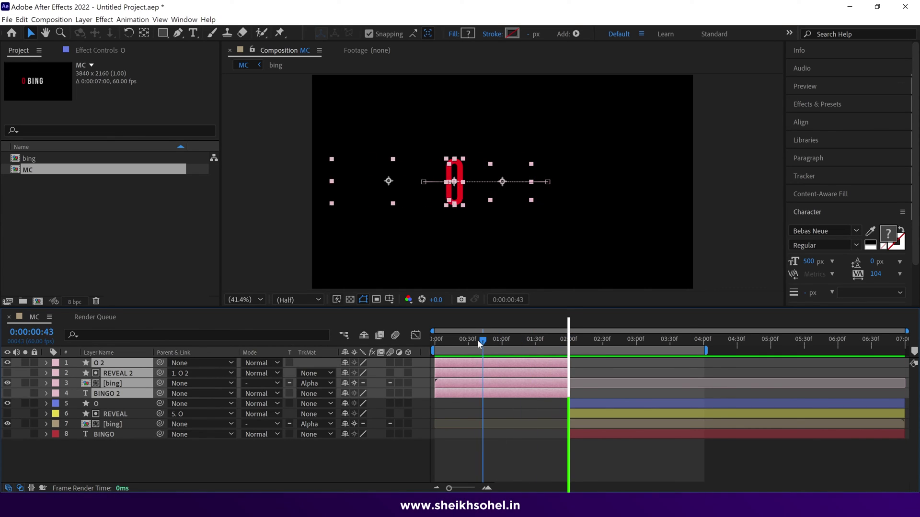
pyautogui.click(300, 448)
# Step: Set the copied bing layer's track matte to Alpha Inverted Matte "REVEAL 2", then select REVEAL 2
pyautogui.click(111, 383)
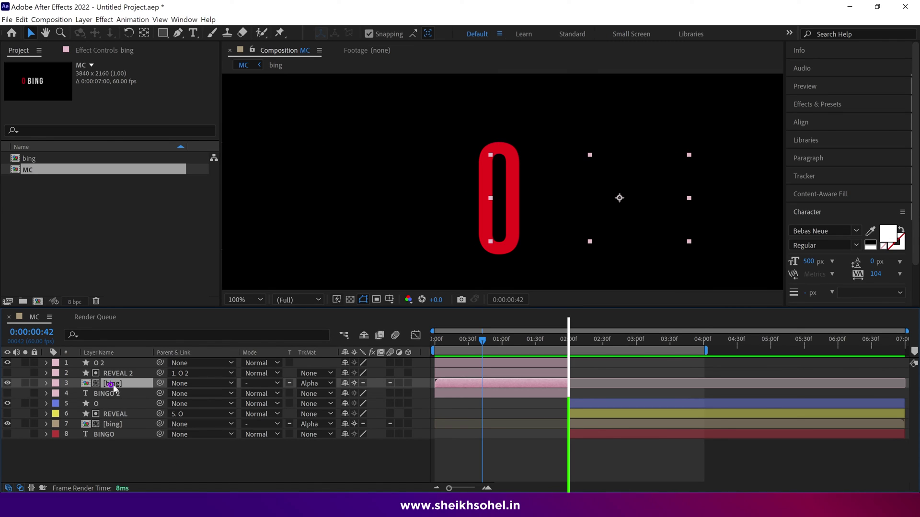
pyautogui.click(314, 383)
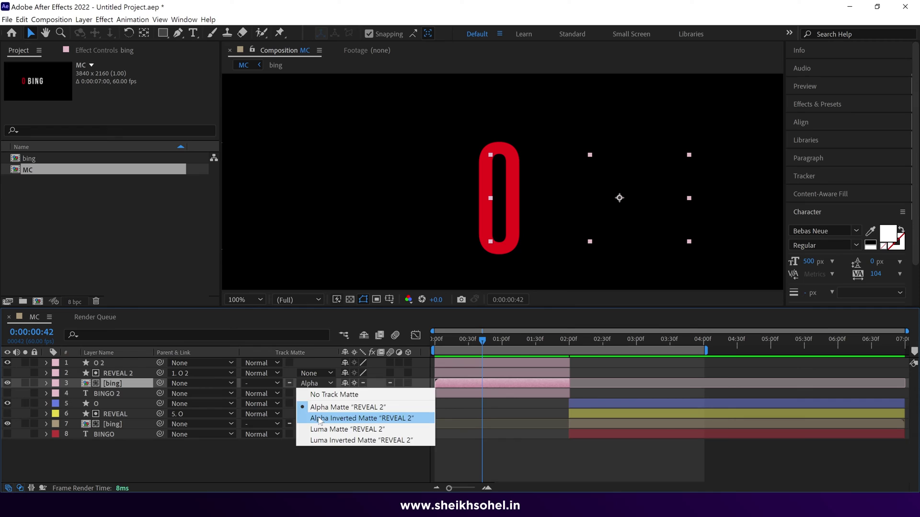
pyautogui.click(319, 419)
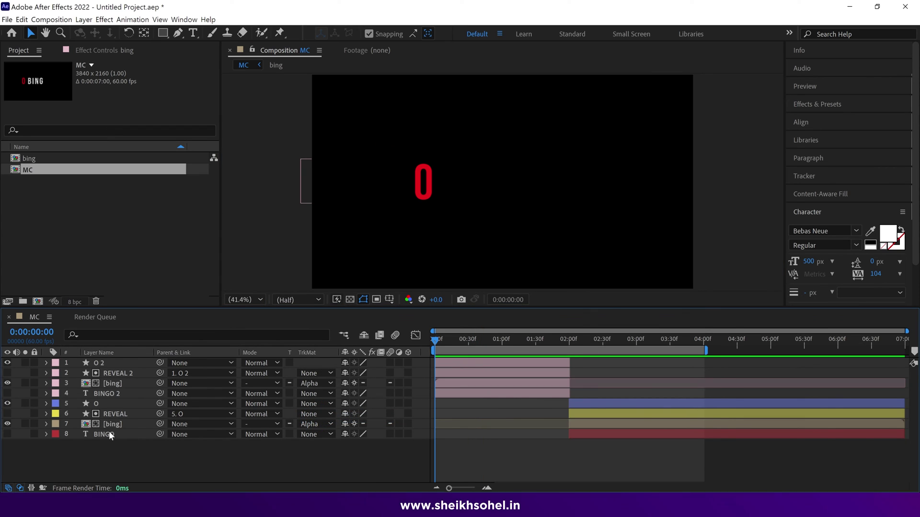
pyautogui.click(118, 387)
# Step: At 0:00:00:55, make a first attempt at curving REVEAL 2's mask edge, then undo it
pyautogui.click(133, 375)
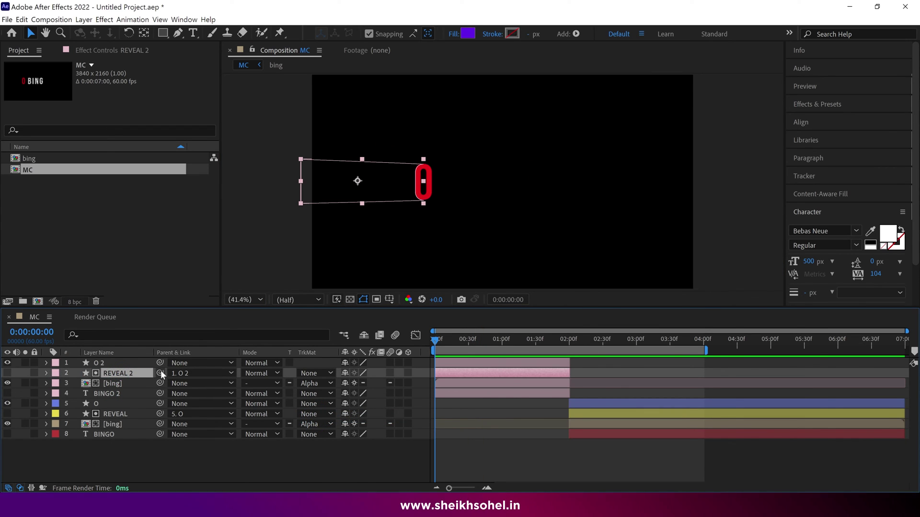
pyautogui.moveTo(434, 341); pyautogui.dragTo(490, 347)
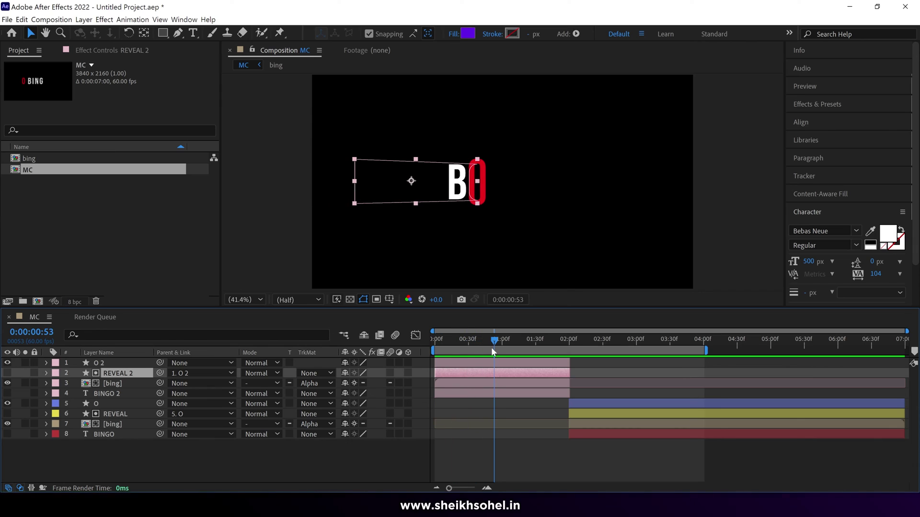
pyautogui.scroll(3, 439, 199)
pyautogui.press('g')
pyautogui.moveTo(452, 201); pyautogui.dragTo(449, 218)
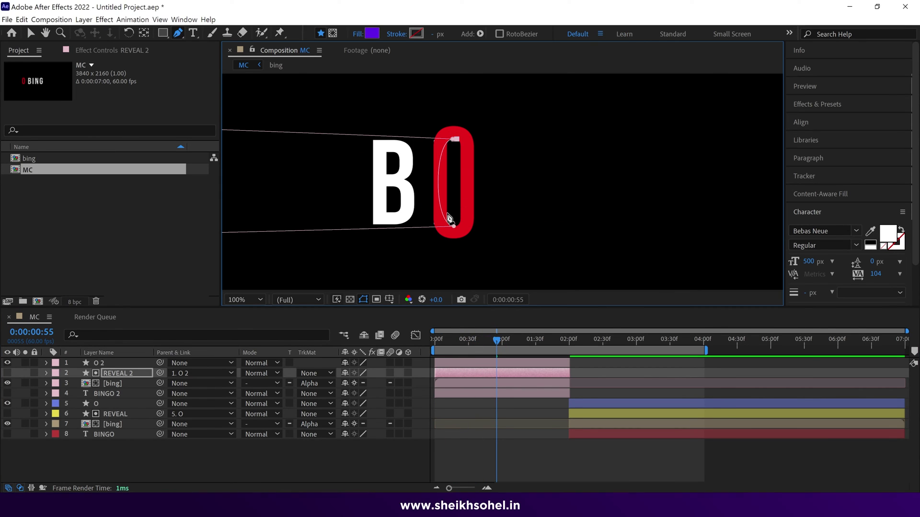
pyautogui.hotkey('ctrl', 'z')
# Step: Bend the REVEAL 2 mask path near its top along the O's inner edge, checking at 1:36
pyautogui.scroll(4, 383, 156)
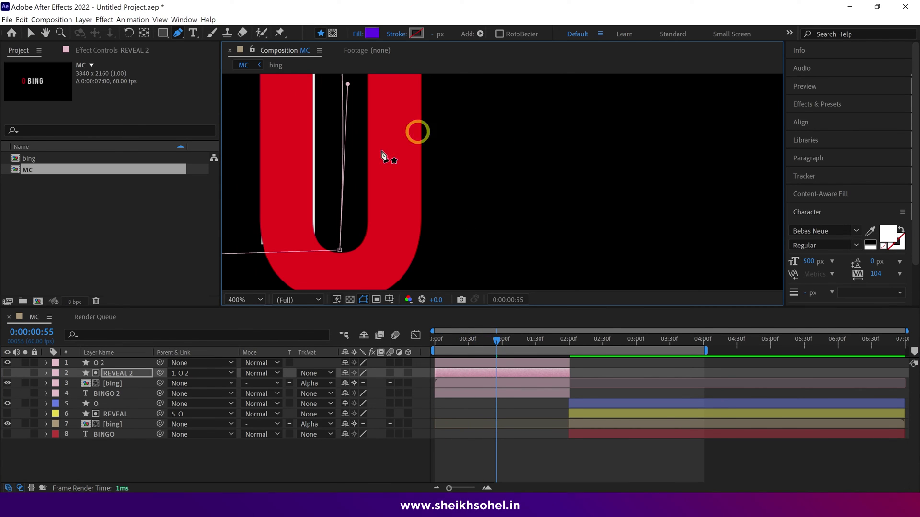
pyautogui.scroll(-2, 366, 229)
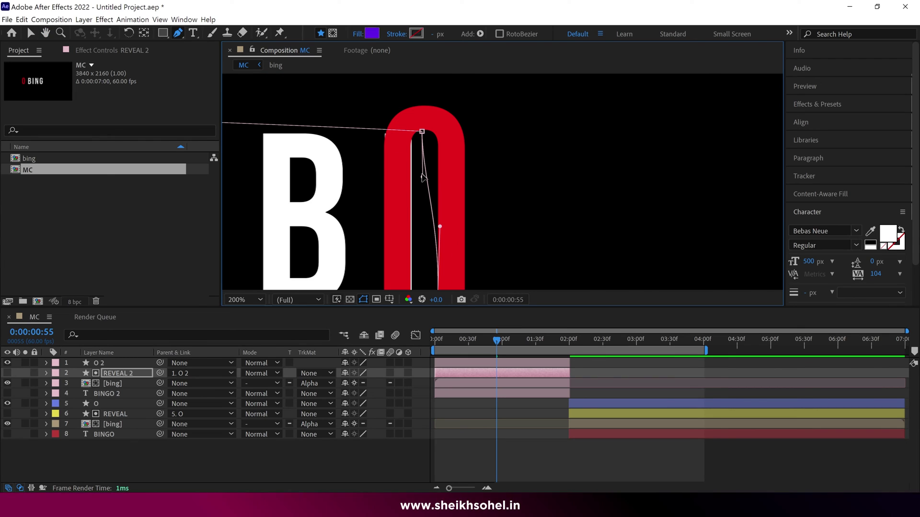
pyautogui.press('`')
pyautogui.scroll(2, 382, 251)
pyautogui.moveTo(286, 239); pyautogui.dragTo(379, 189)
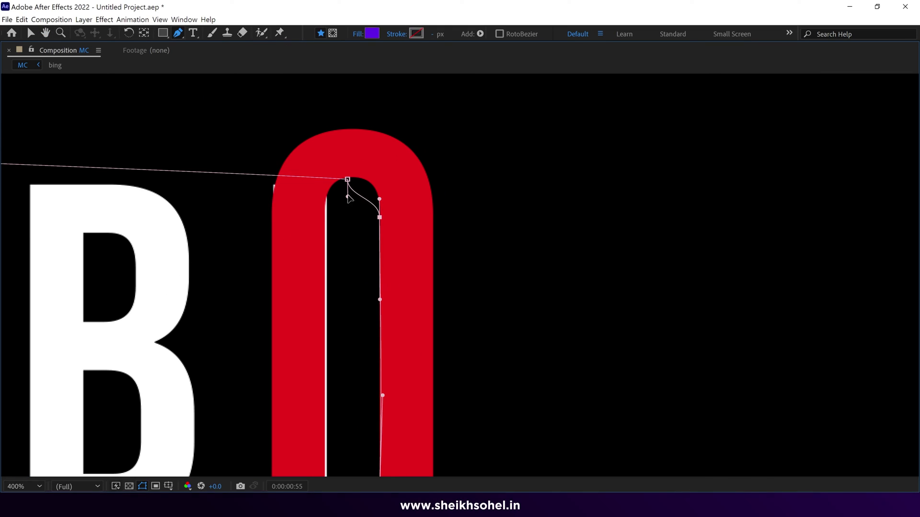
pyautogui.scroll(-4, 389, 209)
pyautogui.press('`')
pyautogui.press('v')
pyautogui.moveTo(489, 341); pyautogui.dragTo(538, 346)
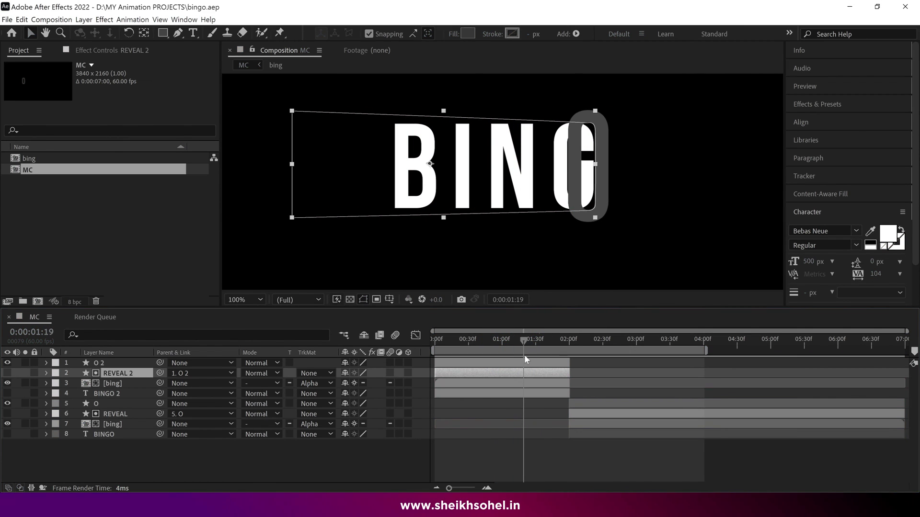
pyautogui.moveTo(524, 354); pyautogui.dragTo(543, 354)
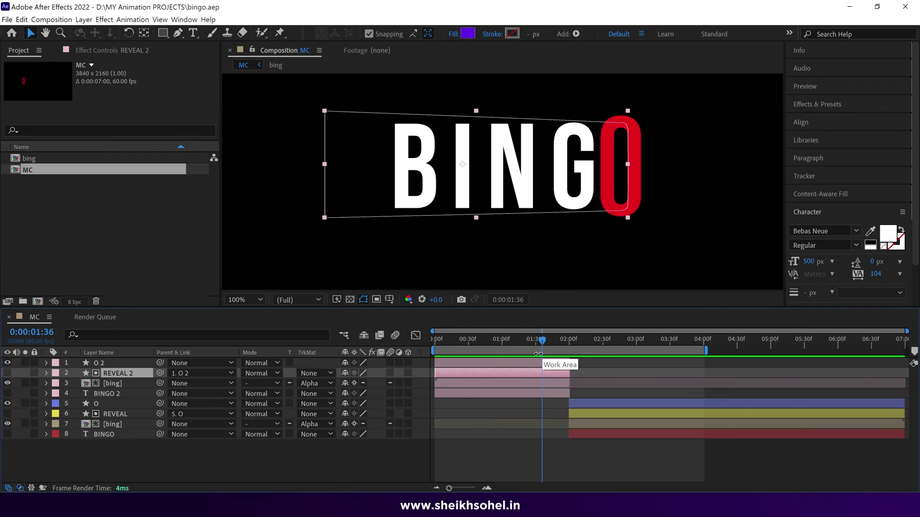
# Step: Draw a rectangle mask on layer O 2 covering the right half of the red O
pyautogui.click(118, 367)
pyautogui.hscroll(5, 479, 191)
pyautogui.scroll(4, 479, 192)
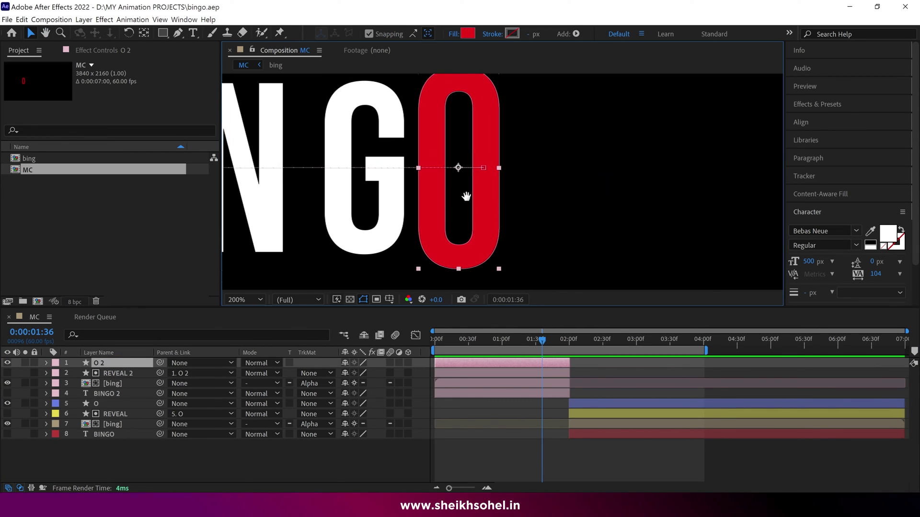
pyautogui.press('h')
pyautogui.press('v')
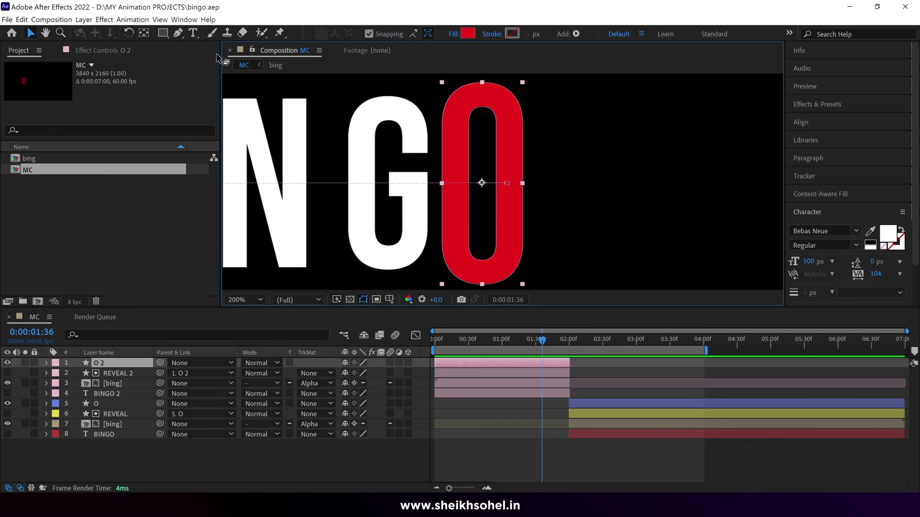
pyautogui.click(162, 33)
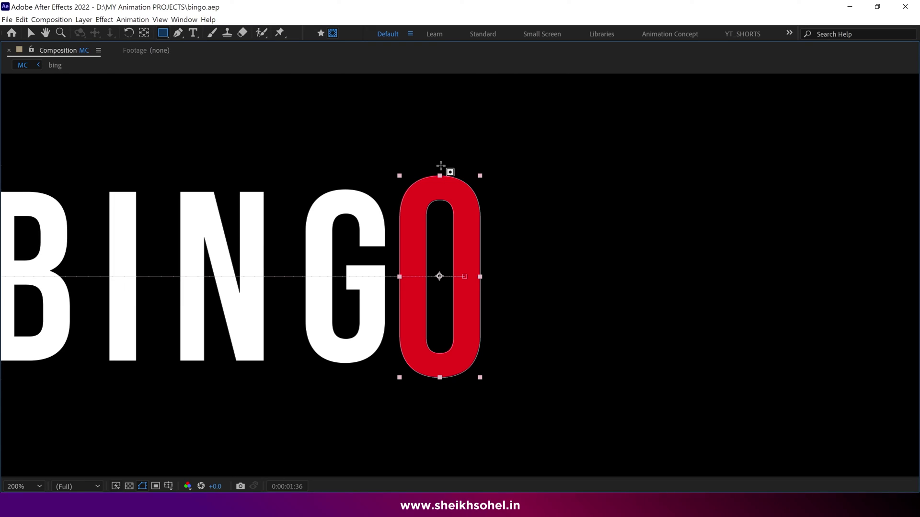
pyautogui.moveTo(441, 226); pyautogui.dragTo(471, 388)
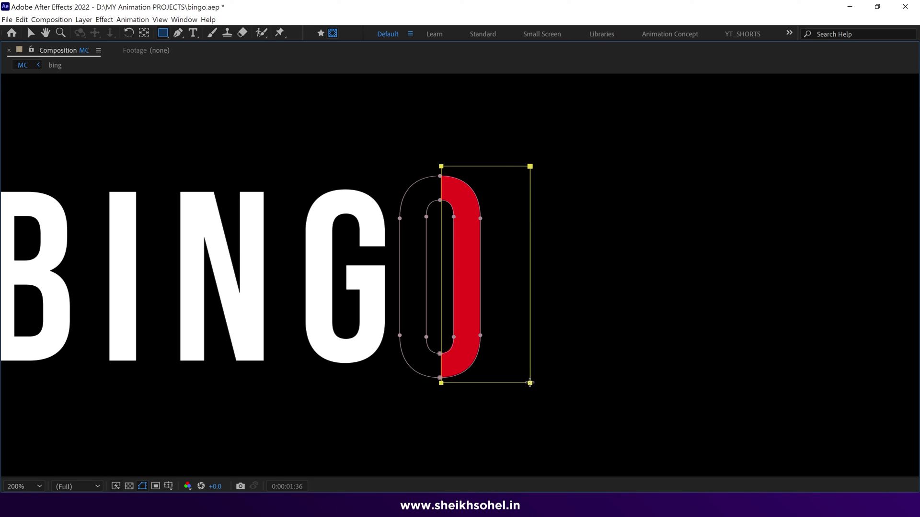
# Step: Nudge the O 2 mask slightly left while zoomed in on the O's top
pyautogui.press('v')
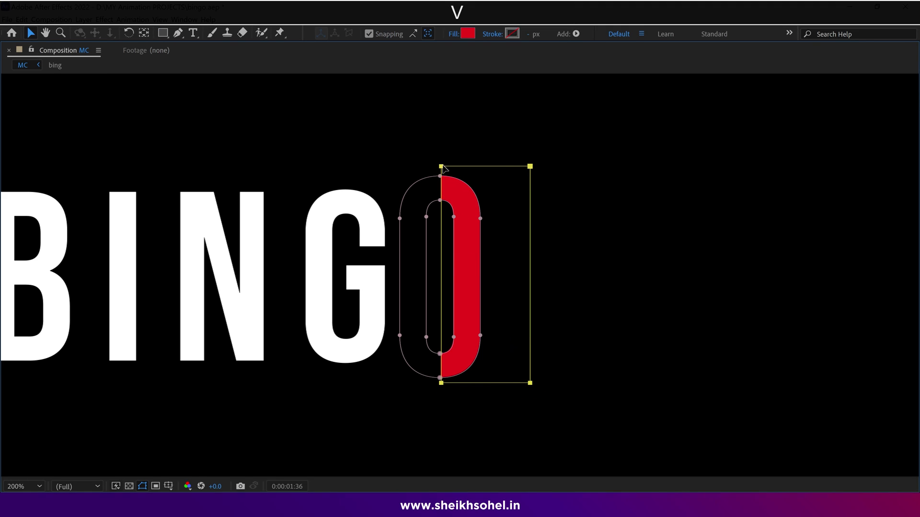
pyautogui.scroll(3, 439, 163)
pyautogui.moveTo(427, 171); pyautogui.dragTo(382, 472)
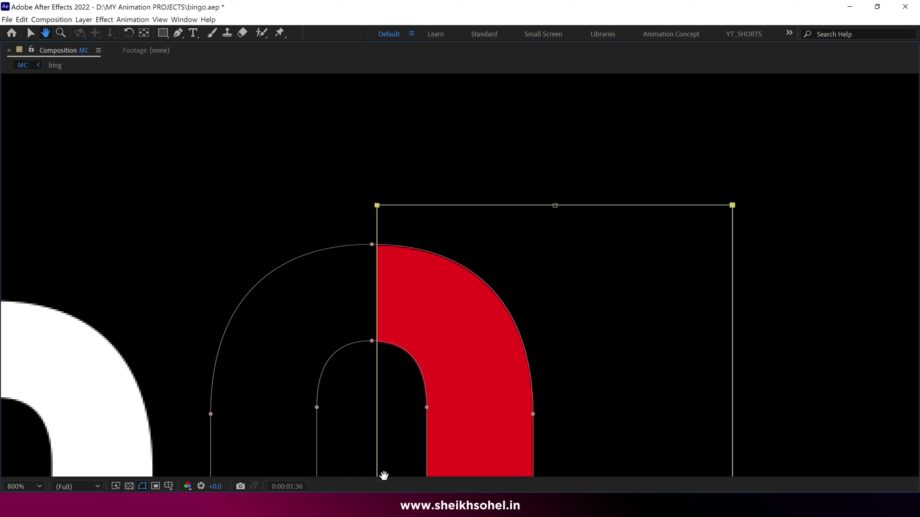
pyautogui.press('Left')
pyautogui.press('shift')
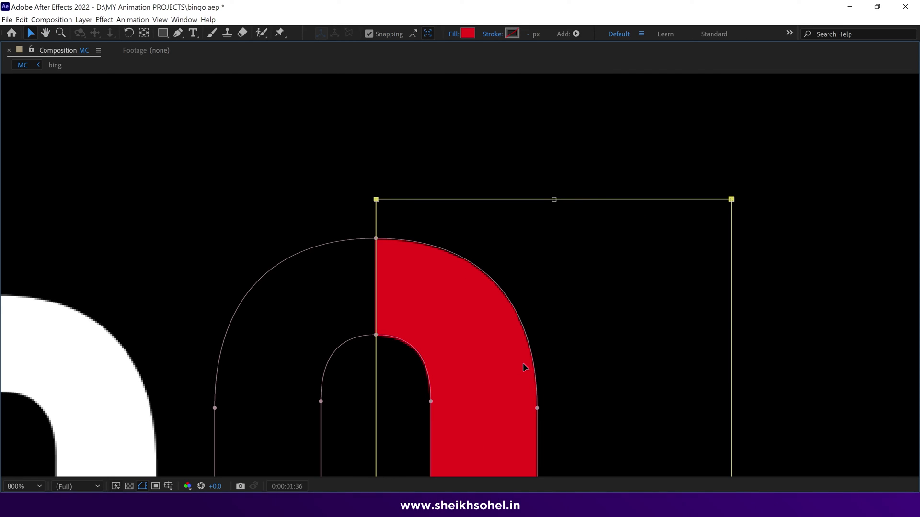
pyautogui.scroll(-6, 522, 362)
pyautogui.press('v')
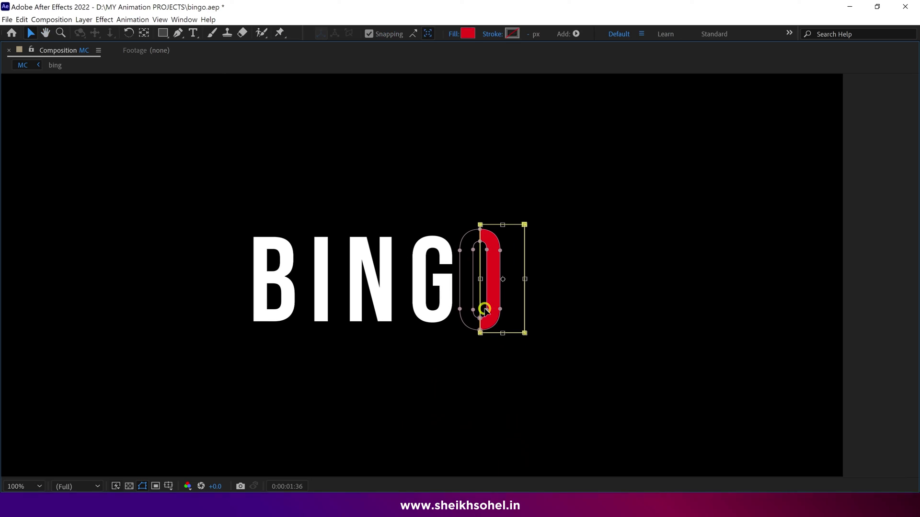
pyautogui.press('`')
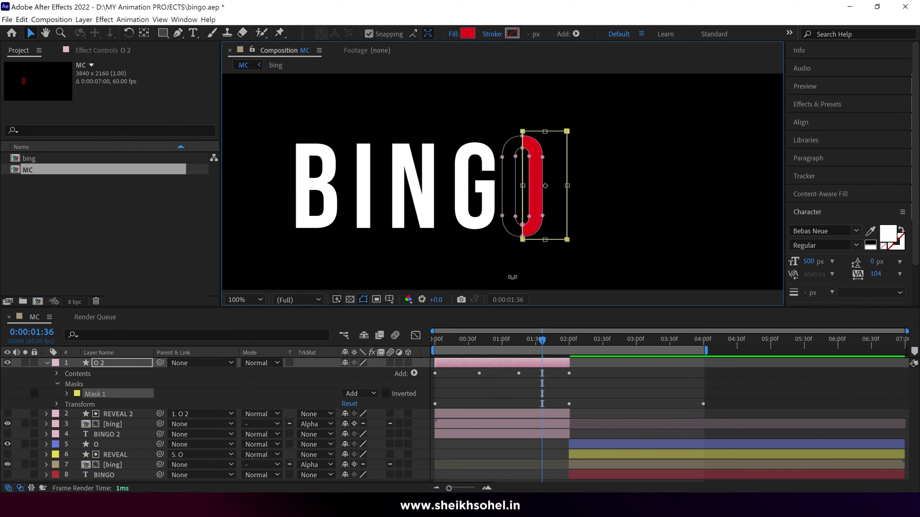
# Step: Rename O 2 to FRONT O, then duplicate it and name the copy BACK O
pyautogui.click(105, 364)
pyautogui.press('Return')
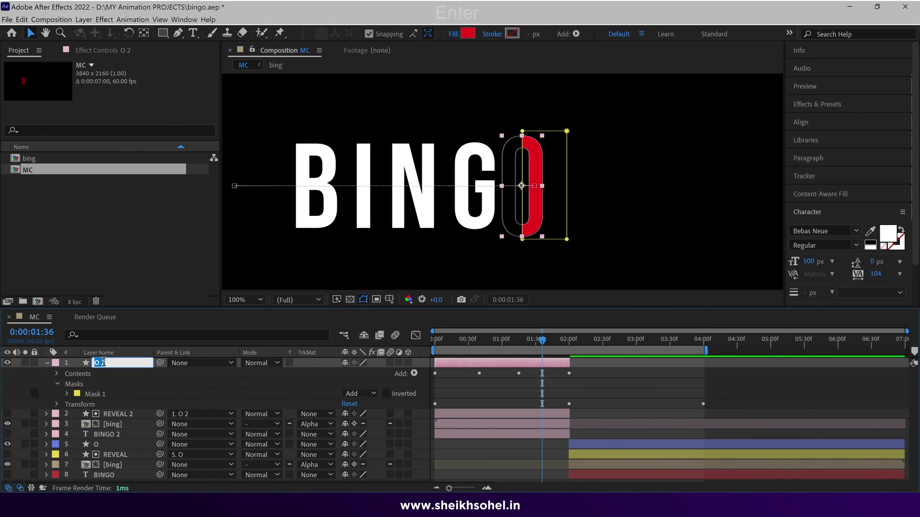
pyautogui.press('capslock')
pyautogui.write('FRONT')
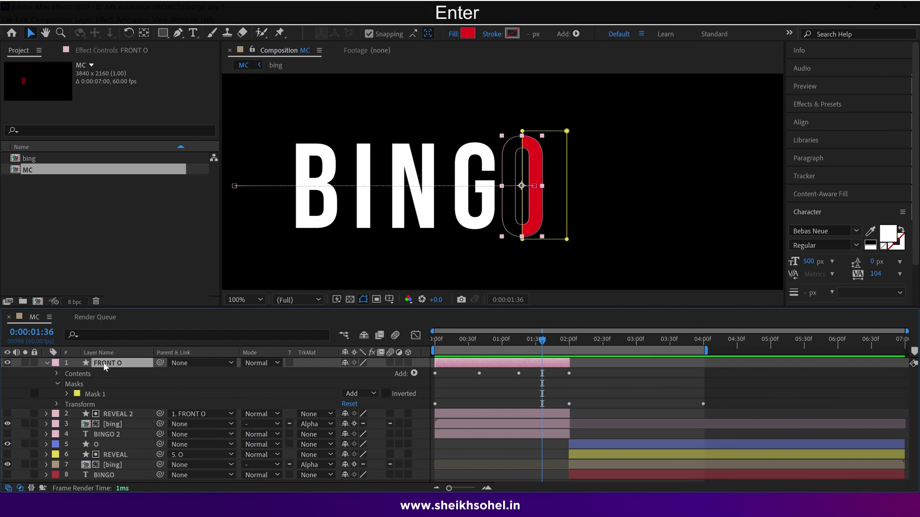
pyautogui.hotkey('ctrl', 'd')
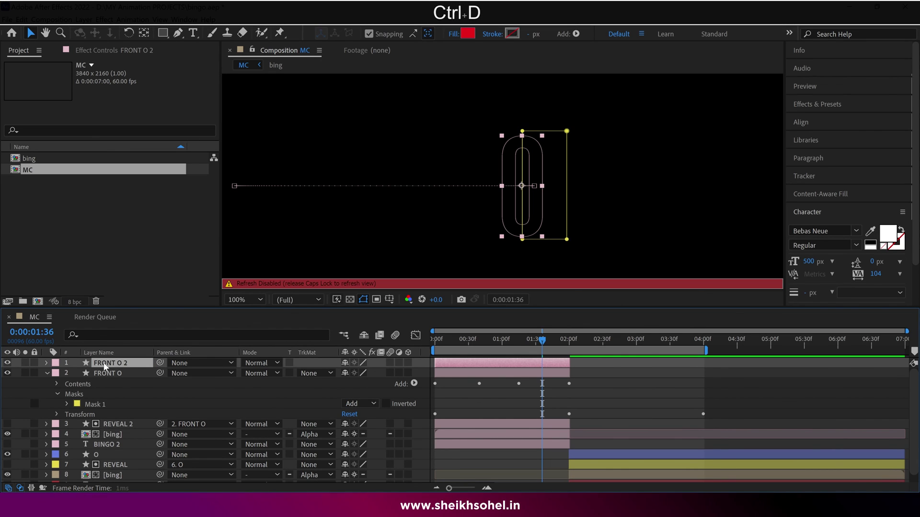
pyautogui.press('capslock')
pyautogui.press('Return')
pyautogui.press('BackSpace')
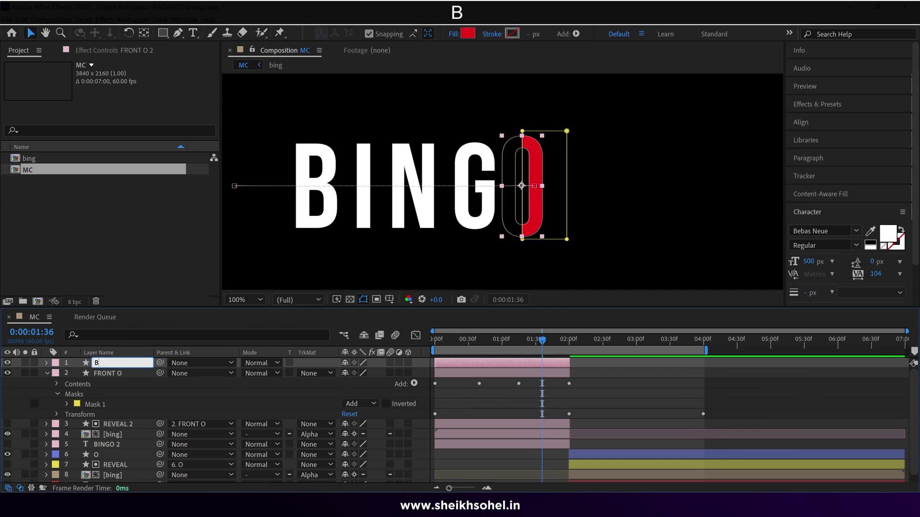
pyautogui.press('Return')
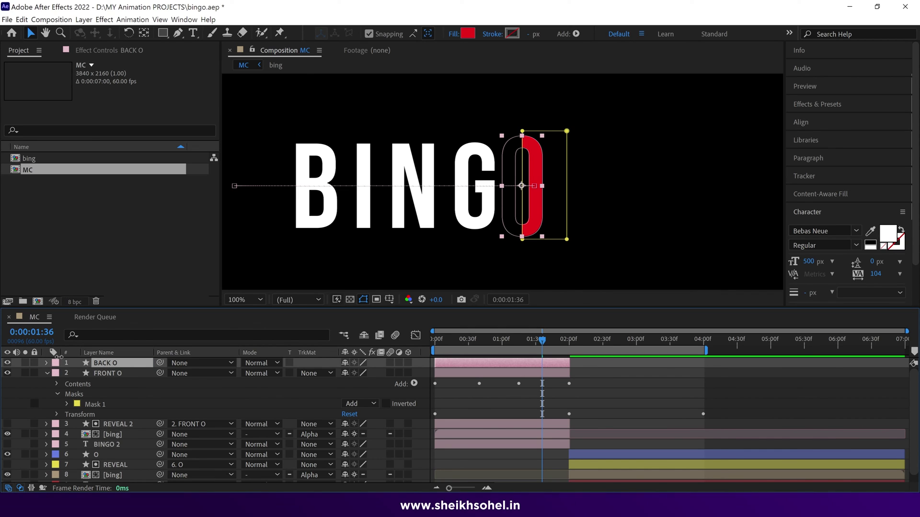
# Step: Set BACK O's Mask 1 mode to Subtract
pyautogui.press('m')
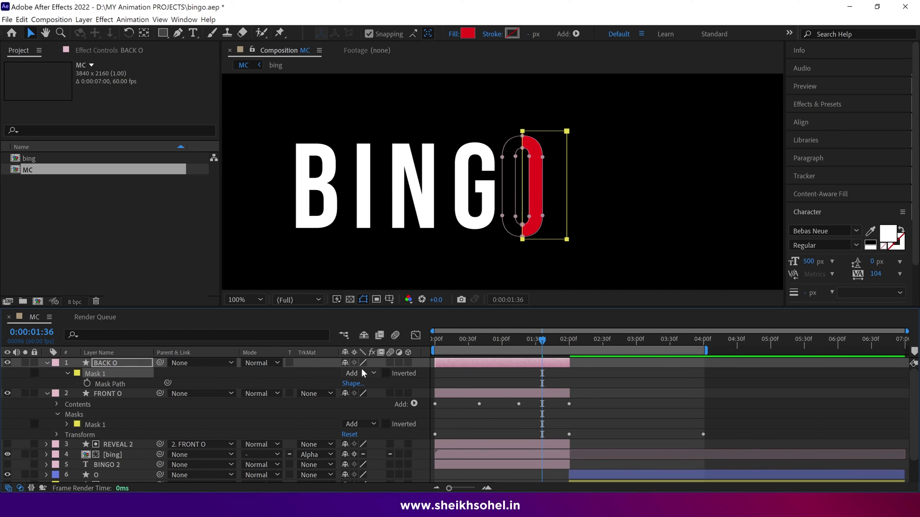
pyautogui.click(363, 373)
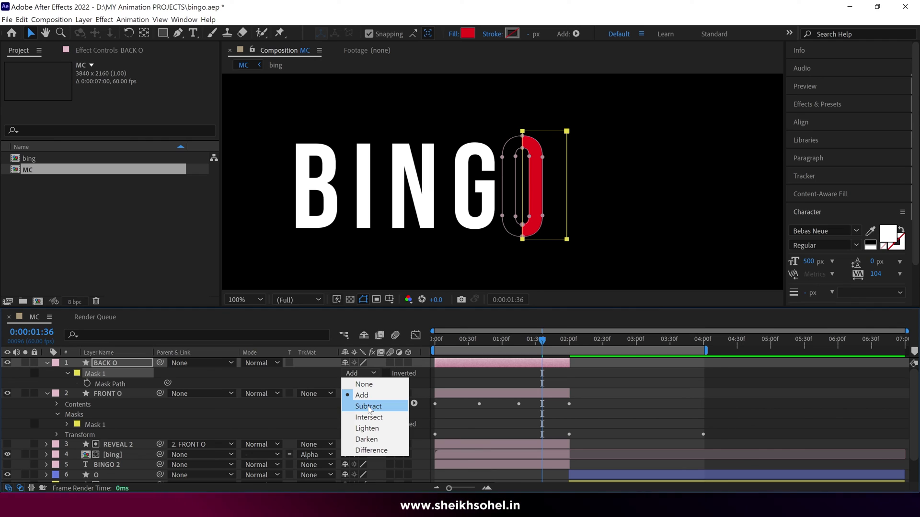
pyautogui.click(369, 406)
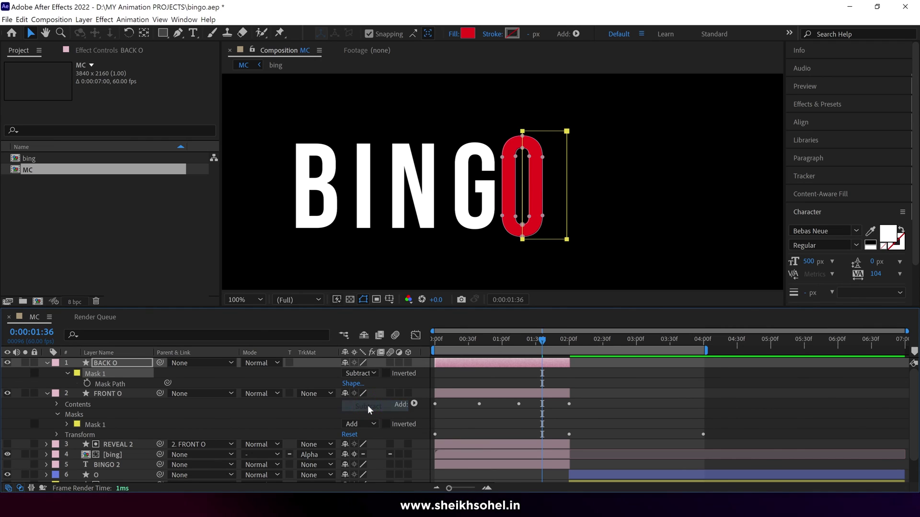
pyautogui.keyDown('ctrl'); pyautogui.click(130, 368); pyautogui.keyUp('ctrl')
# Step: Nudge the top point of BACK O's mask to the right, then fit BINGO back in view
pyautogui.scroll(2, 558, 185)
pyautogui.scroll(2, 463, 216)
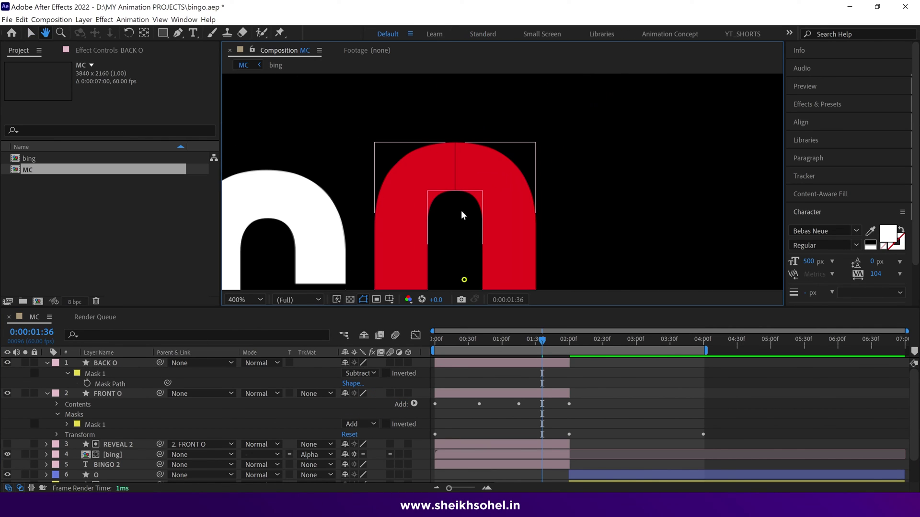
pyautogui.scroll(2, 463, 215)
pyautogui.moveTo(480, 171); pyautogui.dragTo(498, 174)
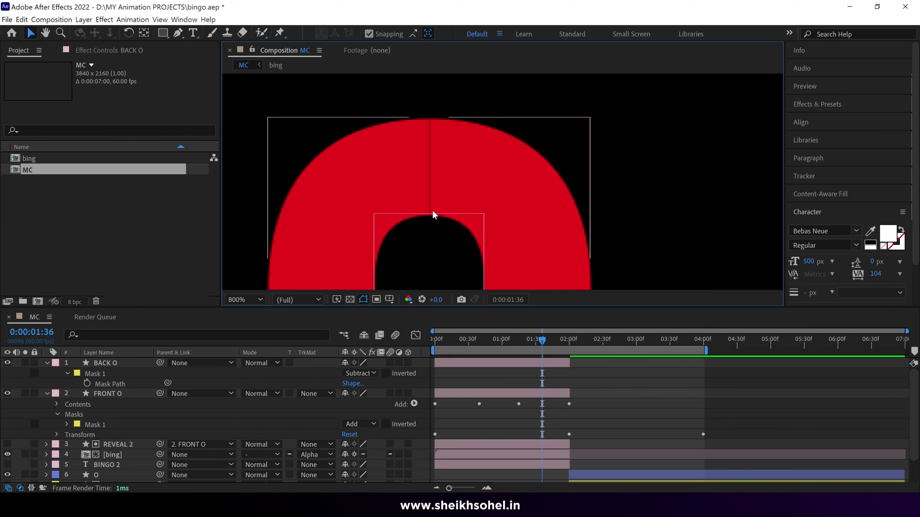
pyautogui.click(124, 368)
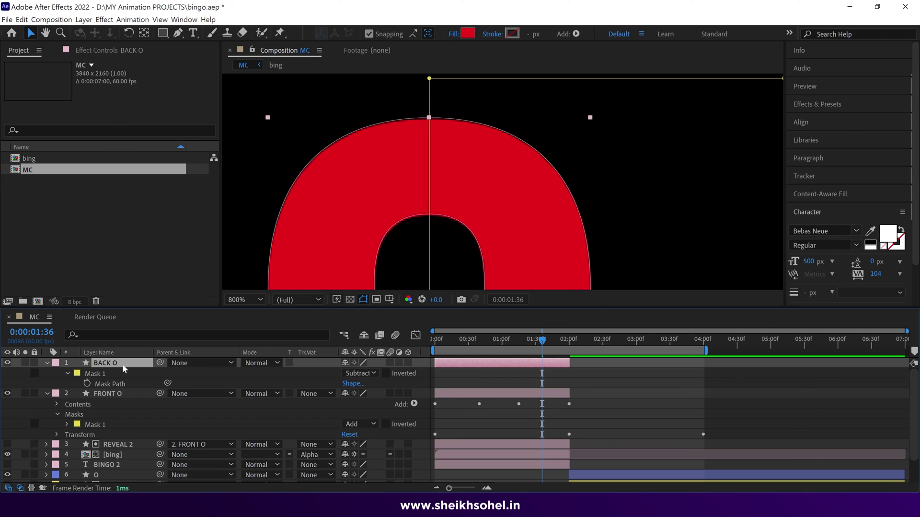
pyautogui.click(429, 79)
pyautogui.hotkey('shift', 'Right')
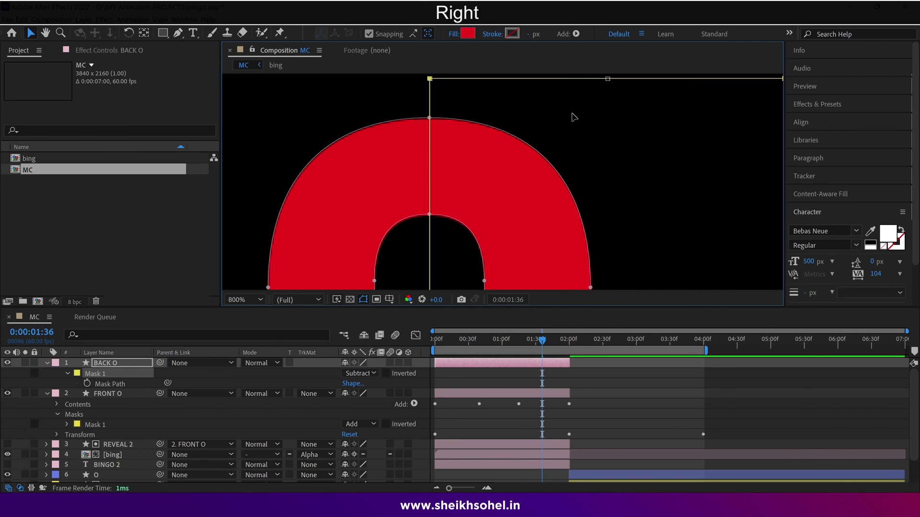
pyautogui.hotkey('ctrl', 'shift', 'a')
pyautogui.scroll(-6, 573, 118)
# Step: Move BACK O below the copied bing layer and preview from the start in a maximized viewer
pyautogui.click(47, 362)
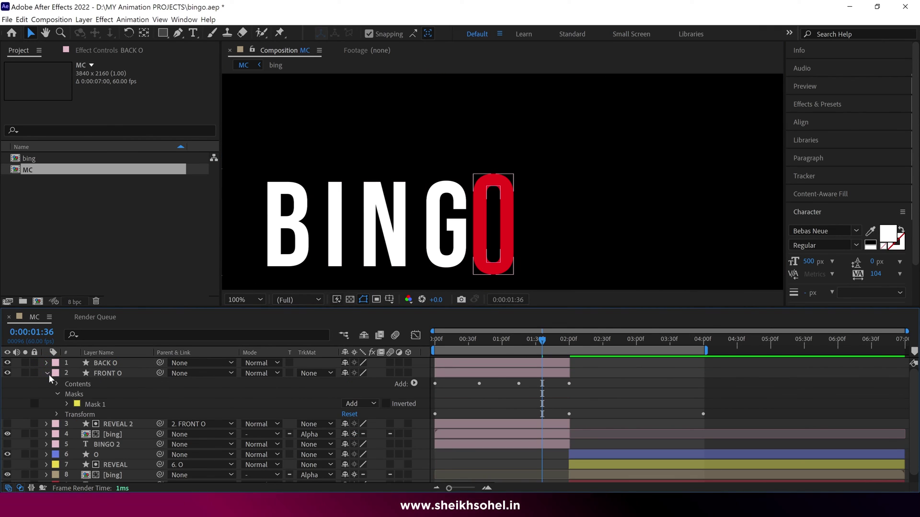
pyautogui.click(48, 374)
pyautogui.click(107, 363)
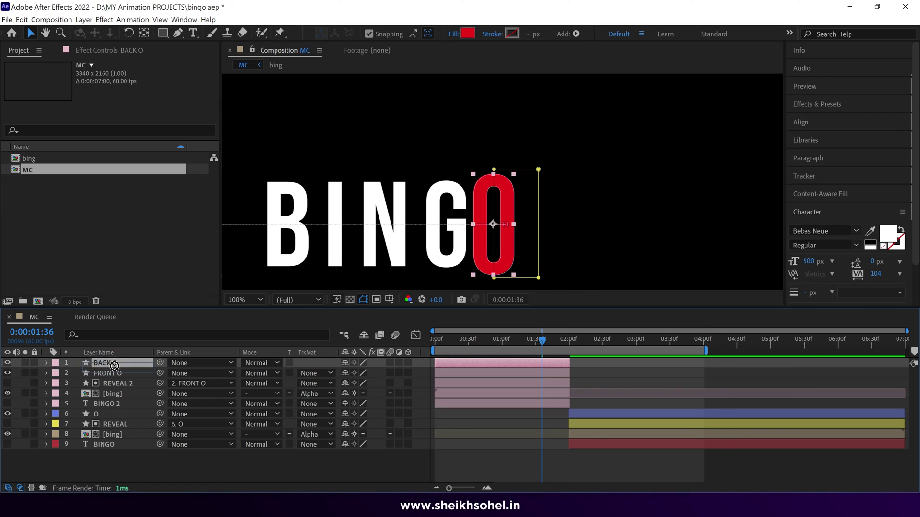
pyautogui.moveTo(116, 387); pyautogui.dragTo(116, 398)
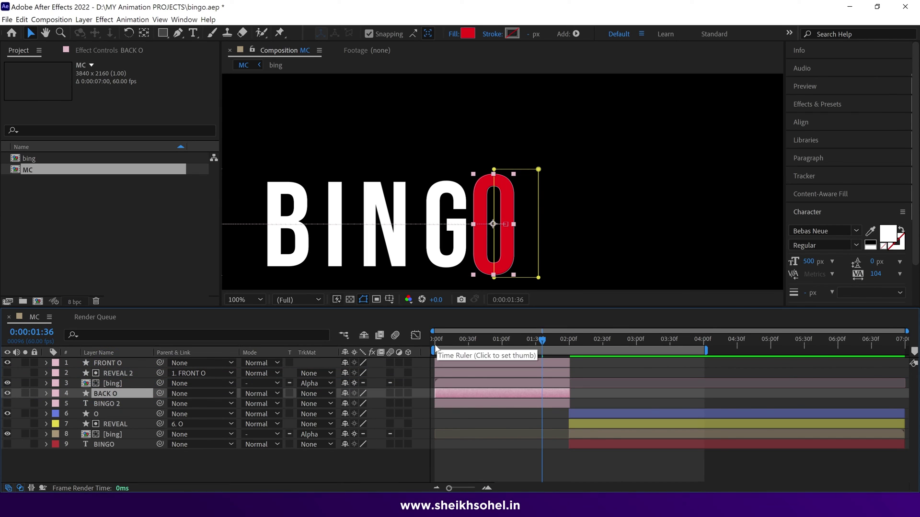
pyautogui.press('Home')
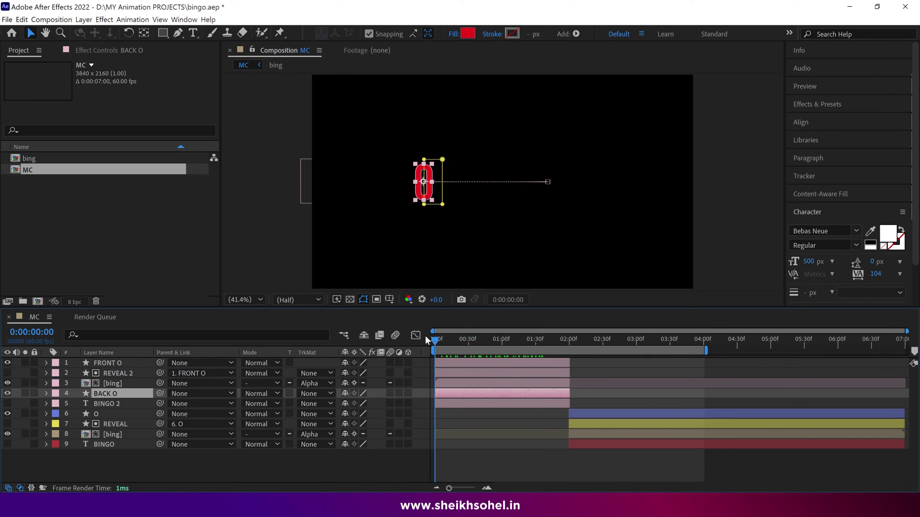
pyautogui.press('`')
pyautogui.press('space')
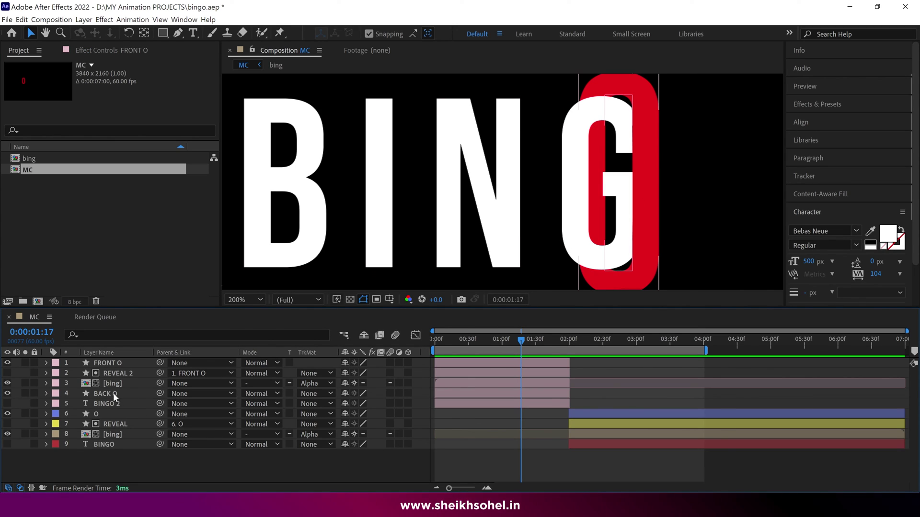
# Step: Add a size-35 Drop Shadow layer style to the bing layer, toggling it to compare the effect
pyautogui.click(119, 386)
pyautogui.rightClick(121, 384)
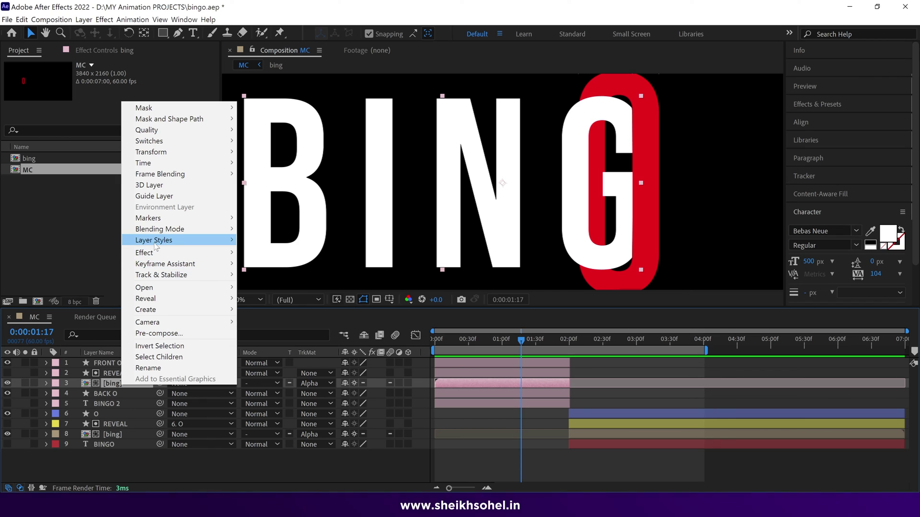
pyautogui.moveTo(156, 245)
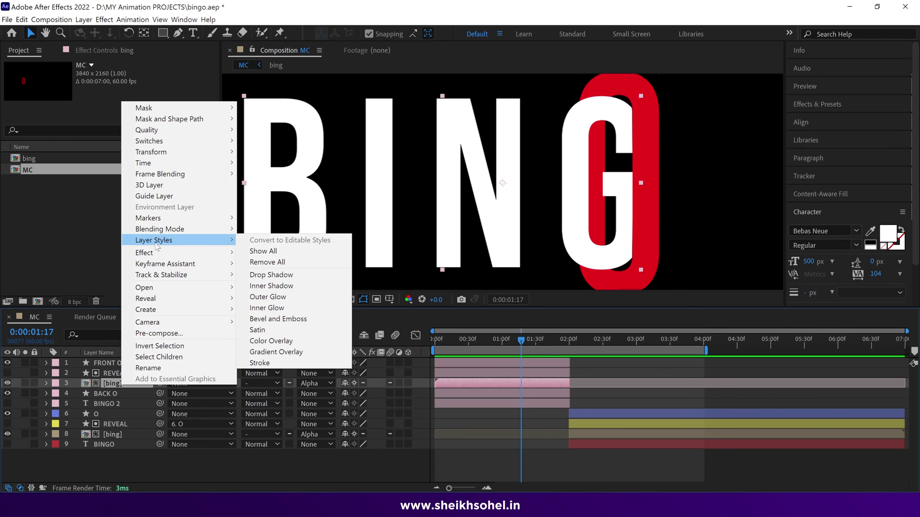
pyautogui.click(288, 275)
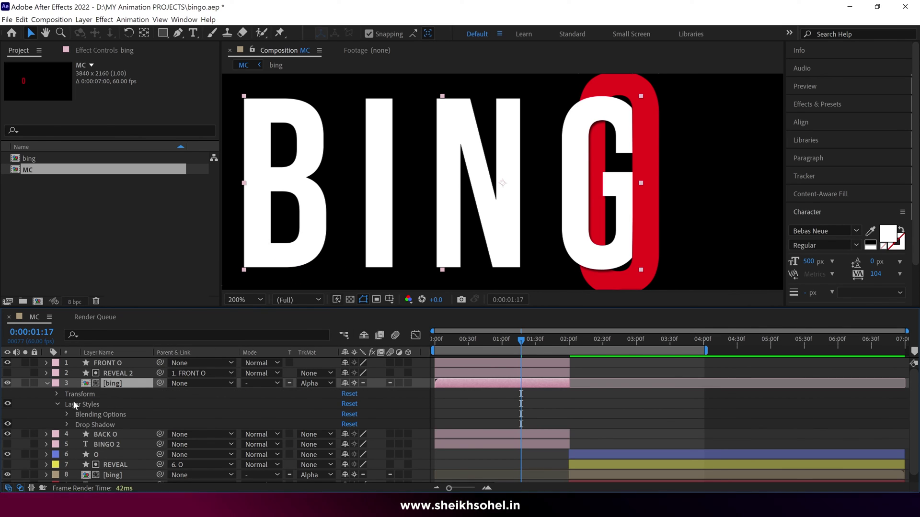
pyautogui.click(67, 424)
pyautogui.scroll(-2, 335, 424)
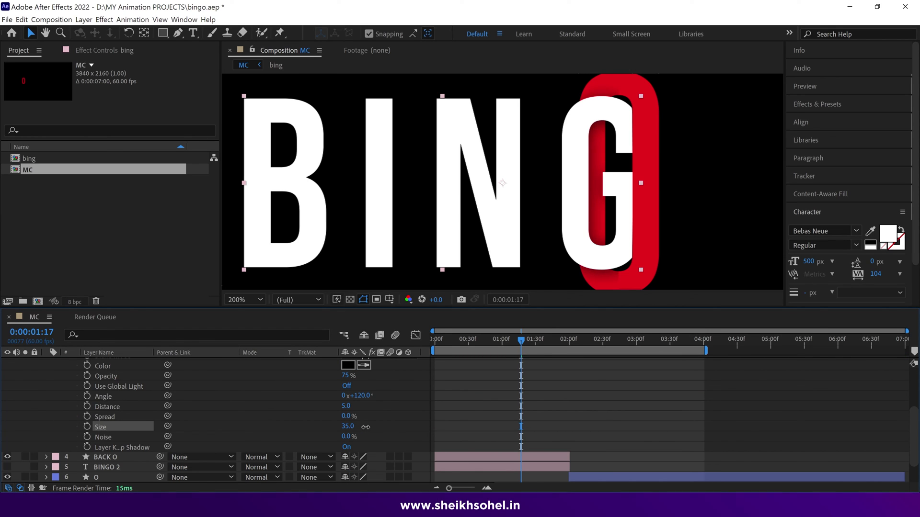
pyautogui.press('.')
pyautogui.scroll(3, 54, 423)
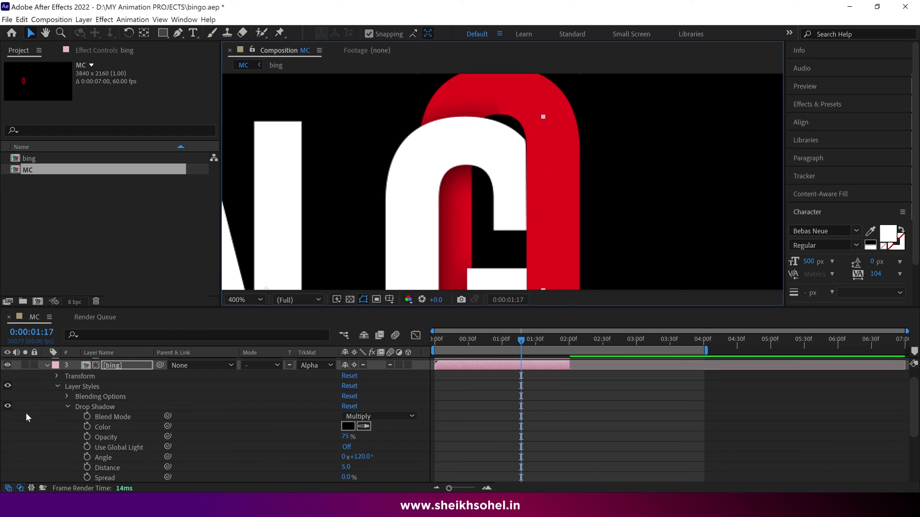
pyautogui.click(8, 406)
pyautogui.click(8, 407)
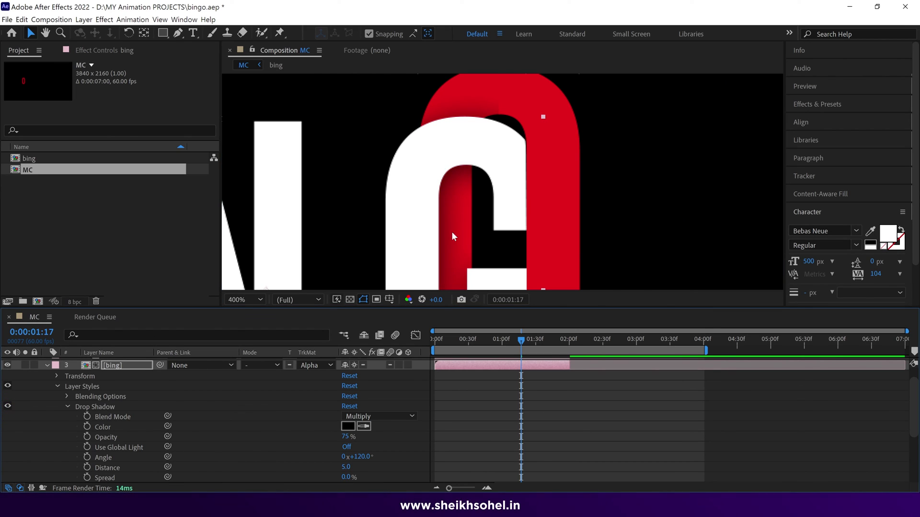
# Step: Maximize the Composition viewer, zoom out to the whole BINGO word, and play the preview
pyautogui.press('`')
pyautogui.press(',')
pyautogui.press(',')
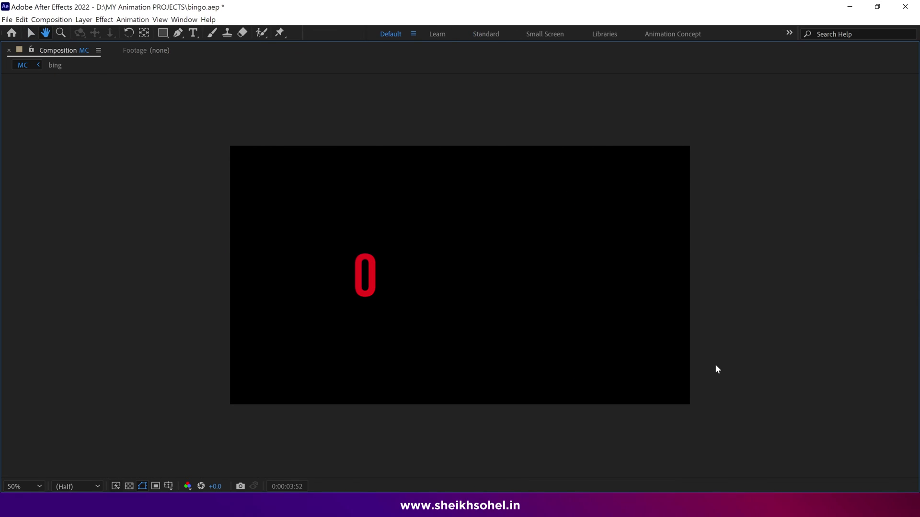
pyautogui.press('v')
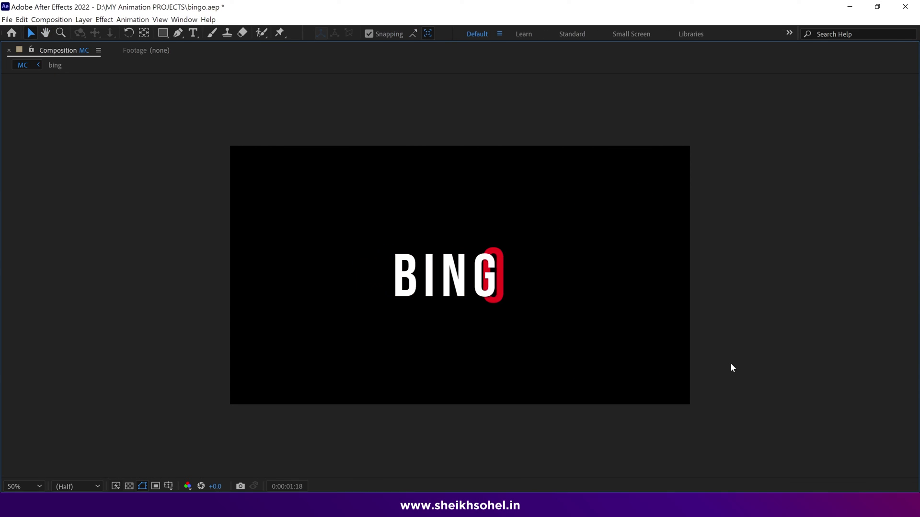